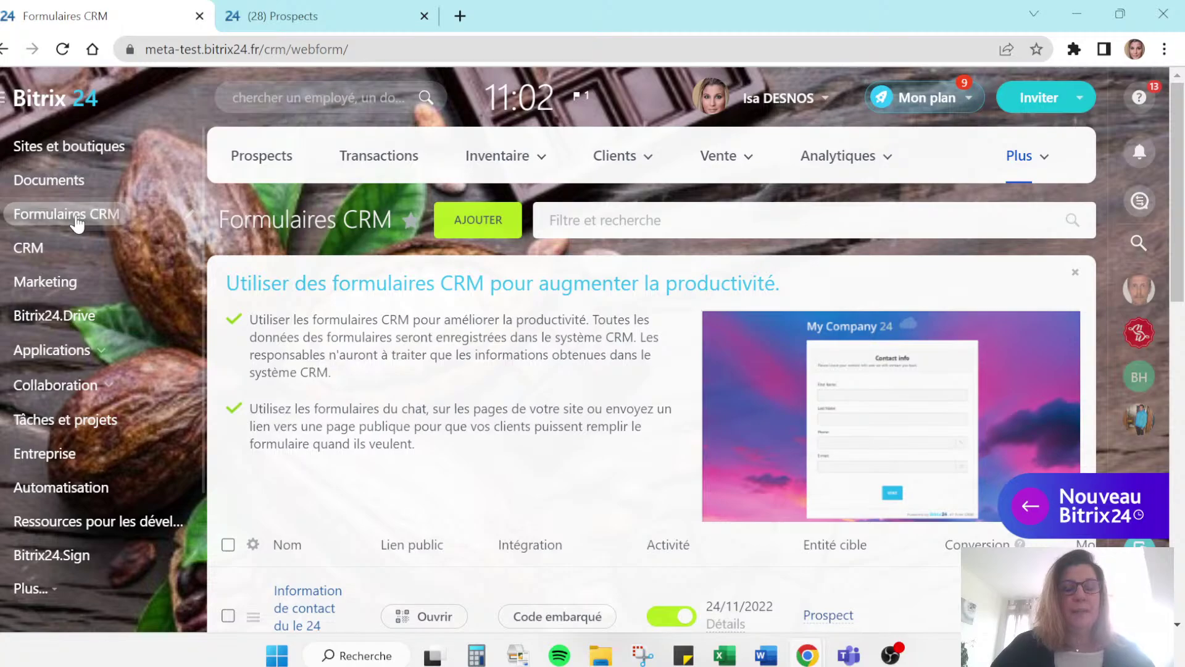
# - Open the Formulaires CRM page from the CRM extensions
pyautogui.click(77, 216)
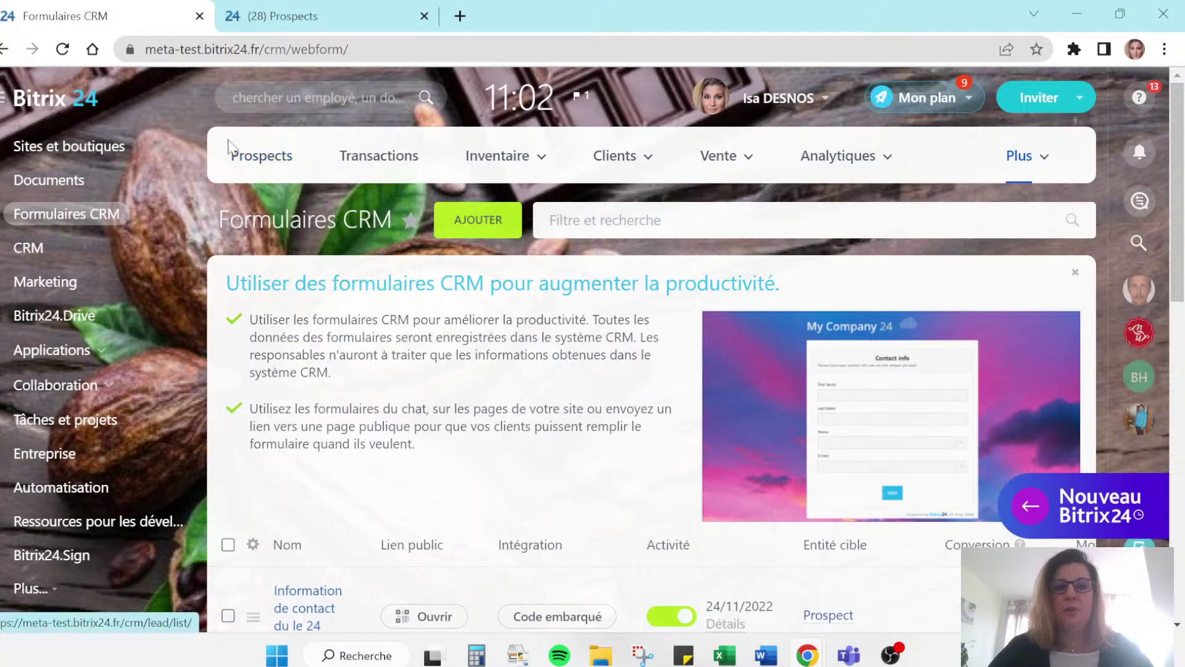
pyautogui.moveTo(508, 162)
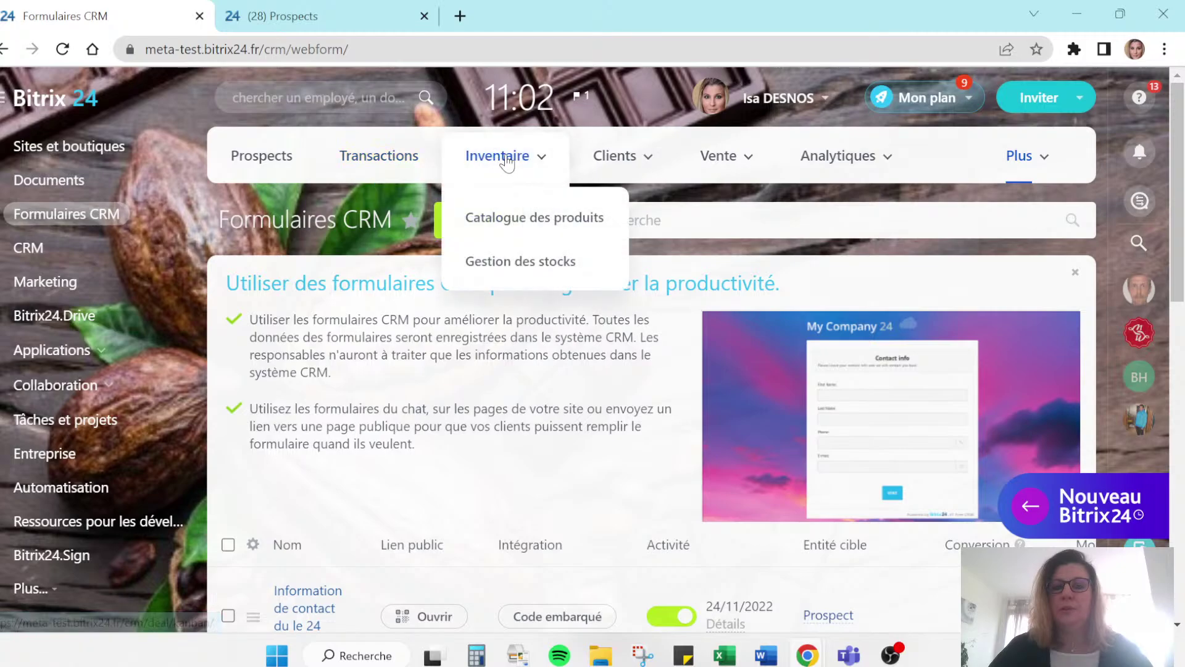
pyautogui.moveTo(851, 167)
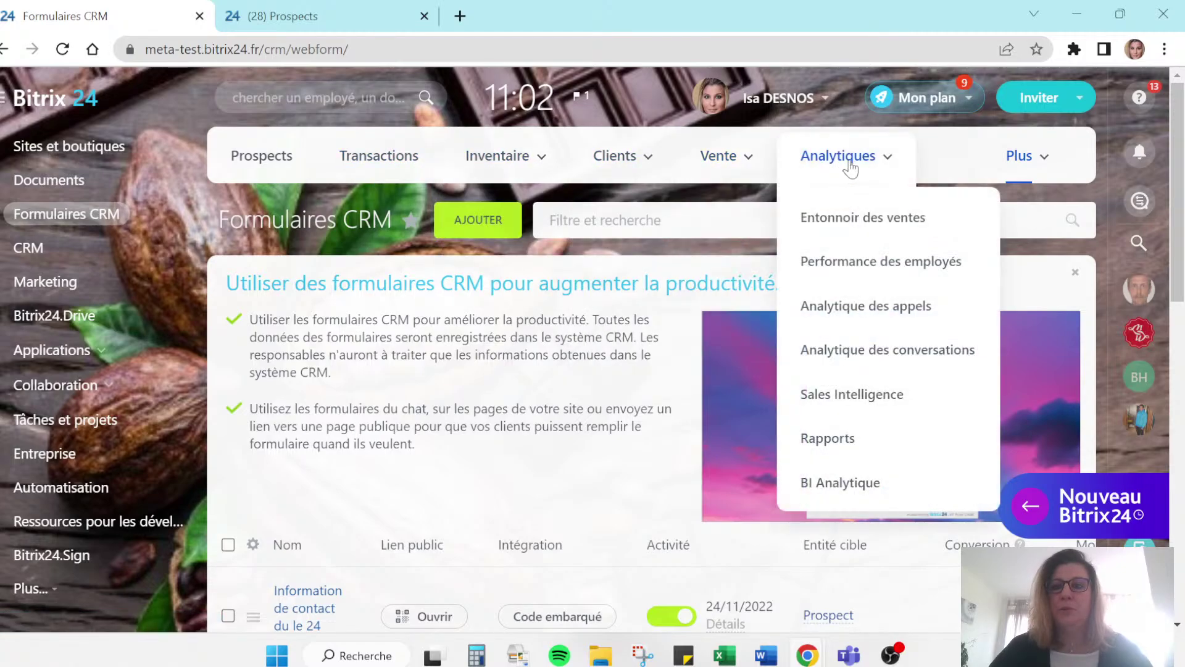
pyautogui.moveTo(1032, 164)
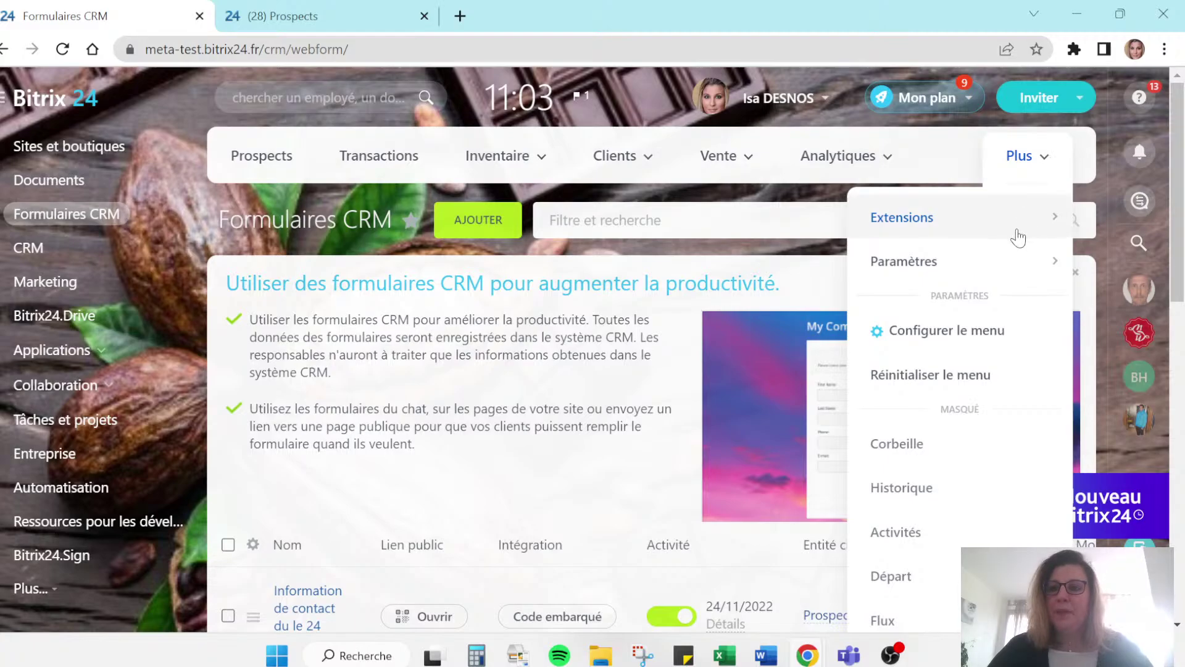
pyautogui.moveTo(1019, 229)
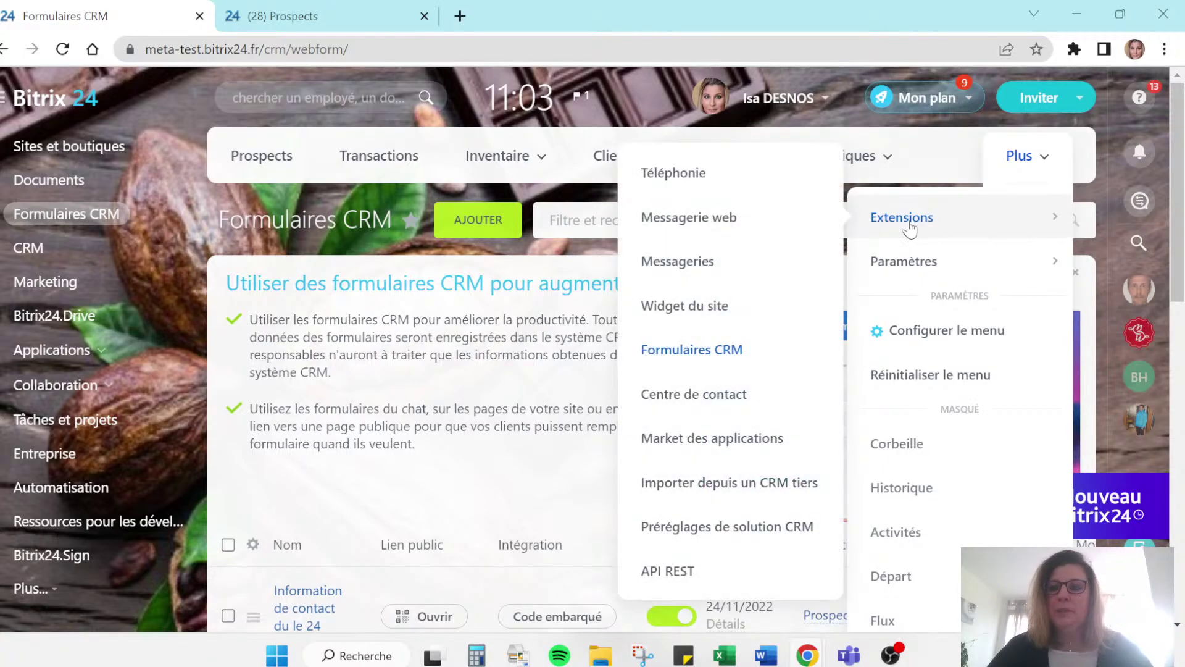
pyautogui.click(692, 350)
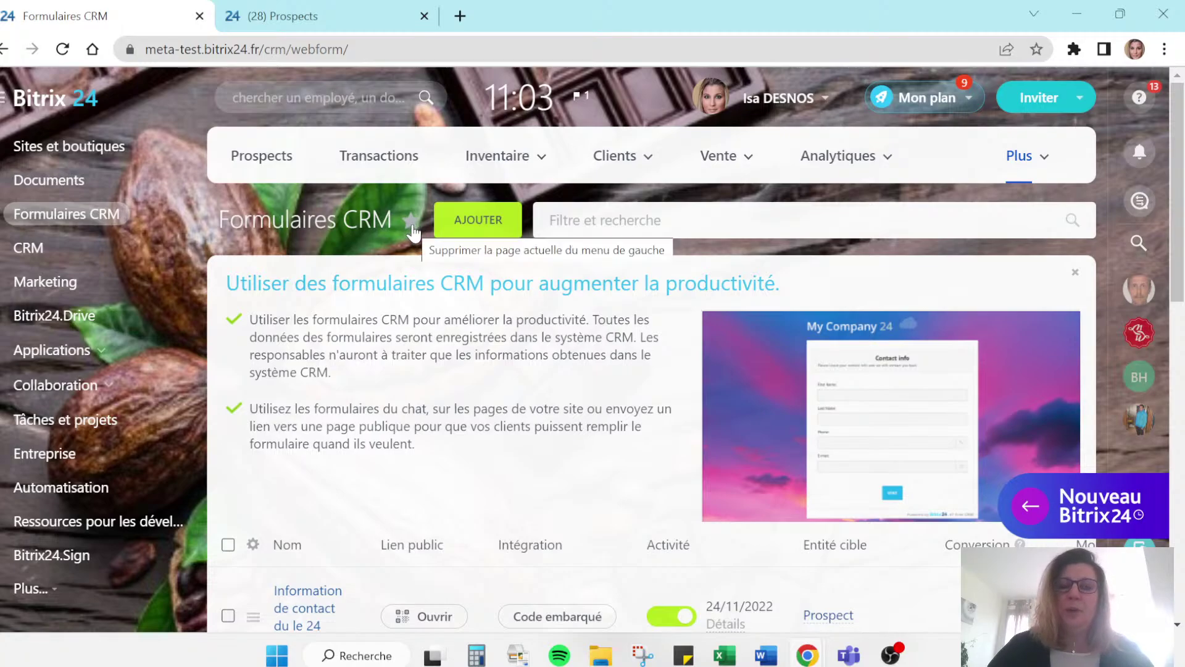
# - Remove the Formulaires CRM page from the main navigation menu, add it again and make it the first entry
pyautogui.click(410, 221)
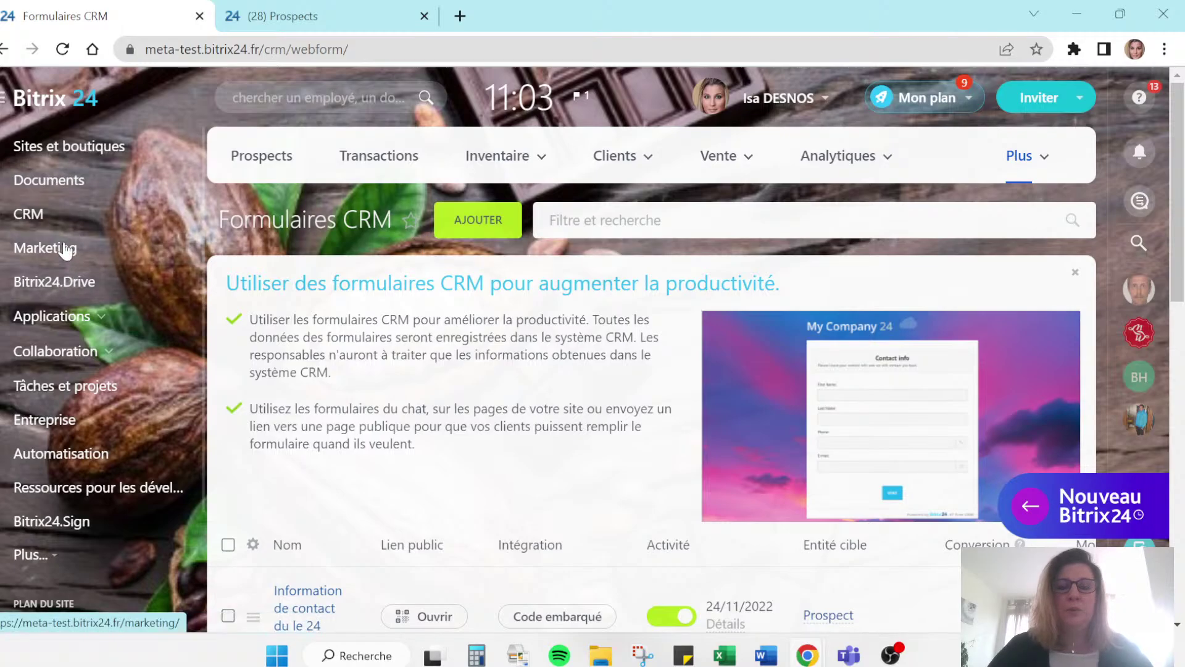
pyautogui.click(409, 222)
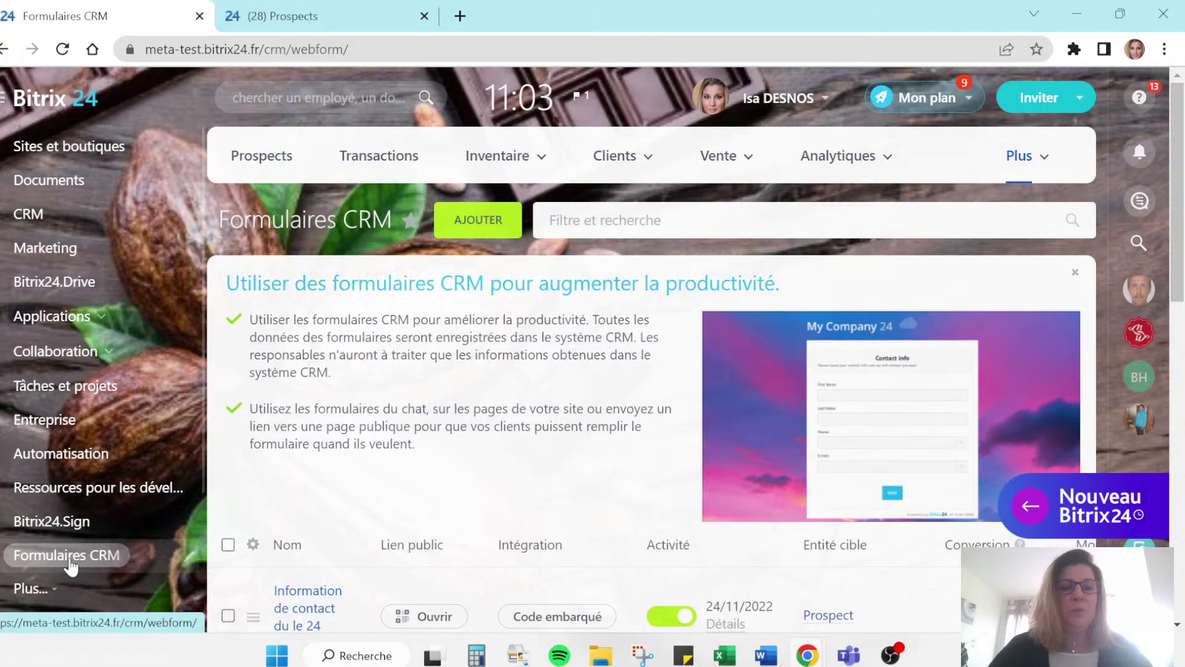
pyautogui.moveTo(71, 565); pyautogui.dragTo(95, 147)
pyautogui.click(91, 148)
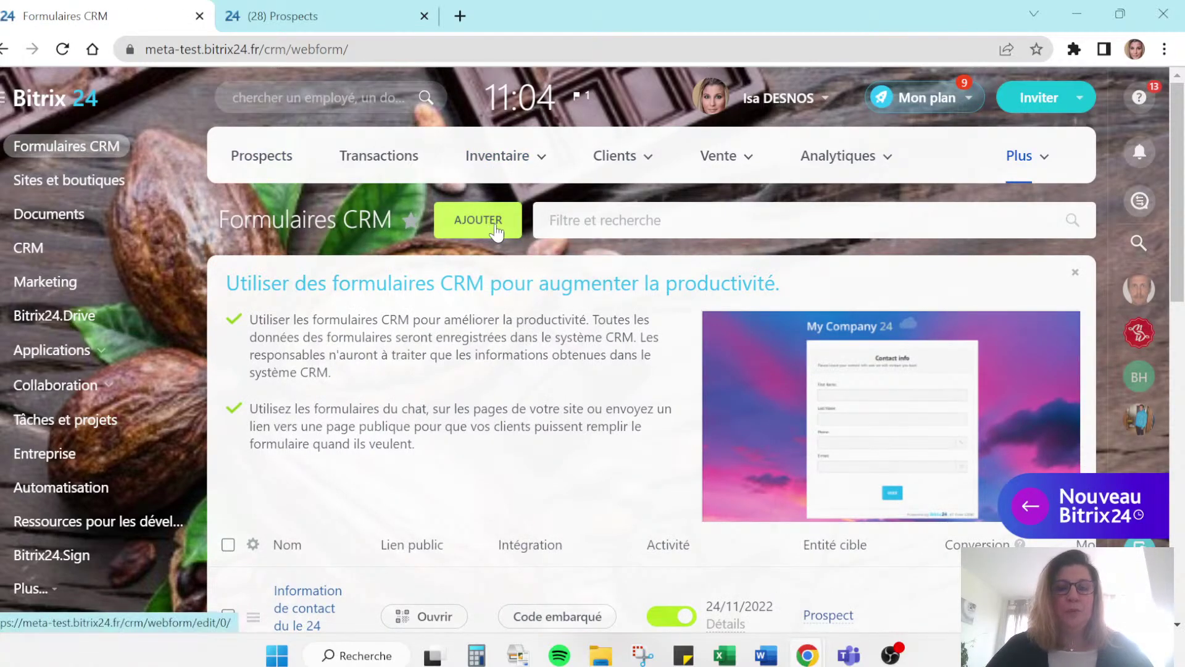
# - Create a new CRM form and choose Préférences personnalisées as its use case
pyautogui.click(497, 229)
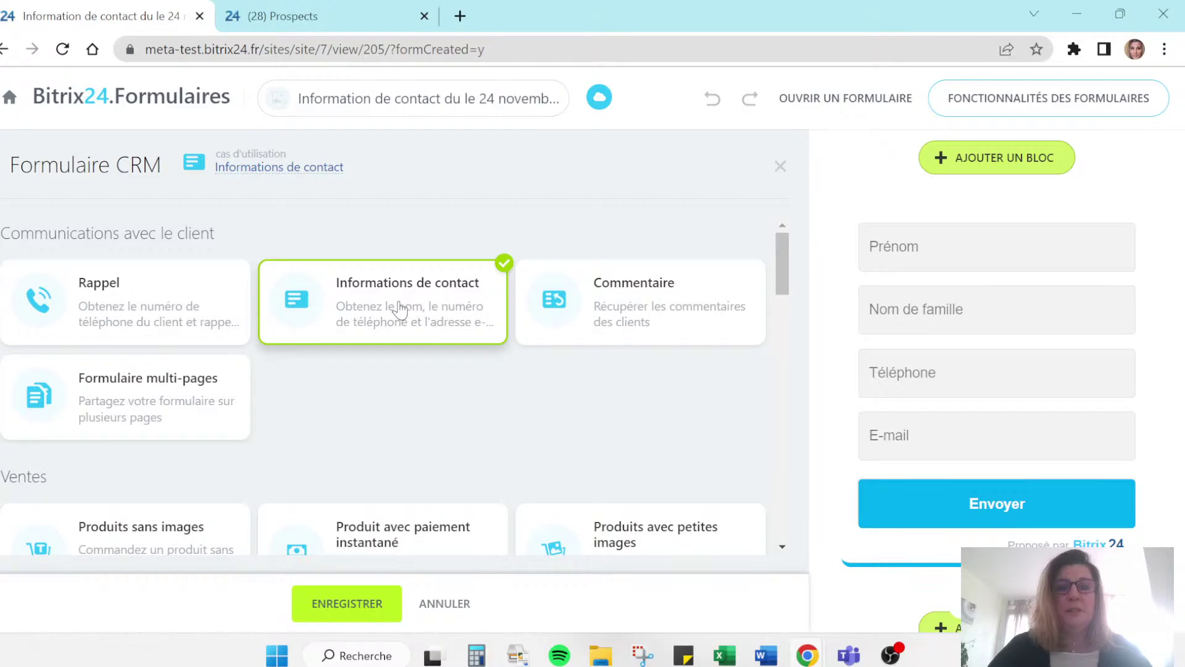
pyautogui.scroll(-3, 227, 418)
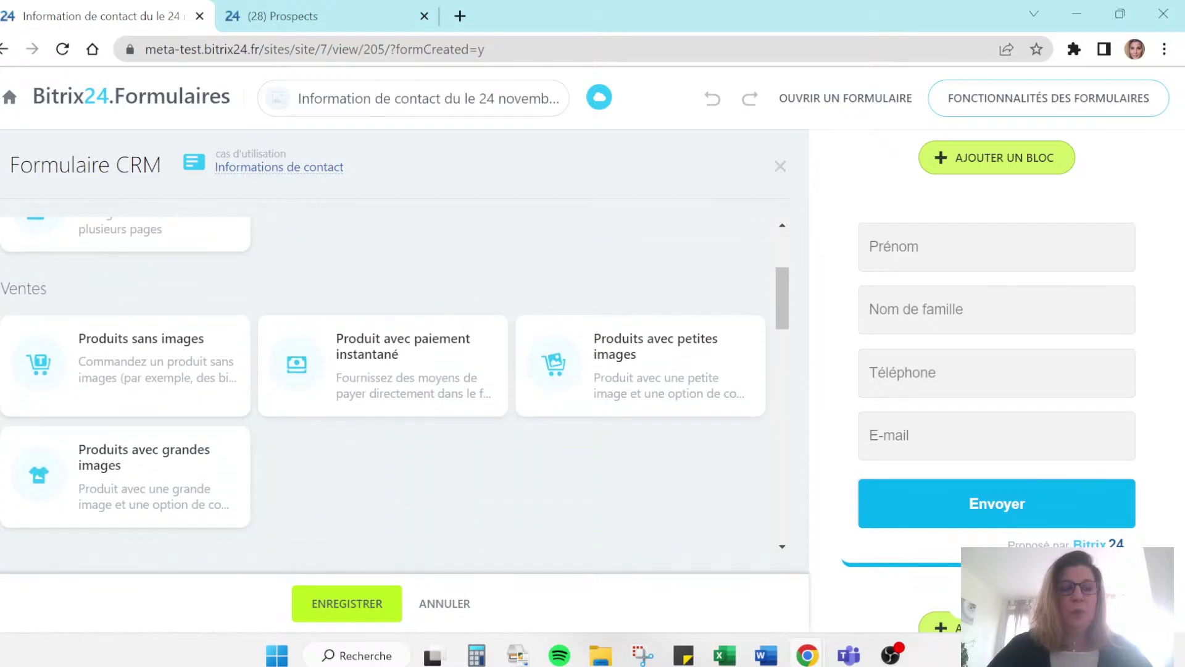
pyautogui.scroll(-5, 53, 292)
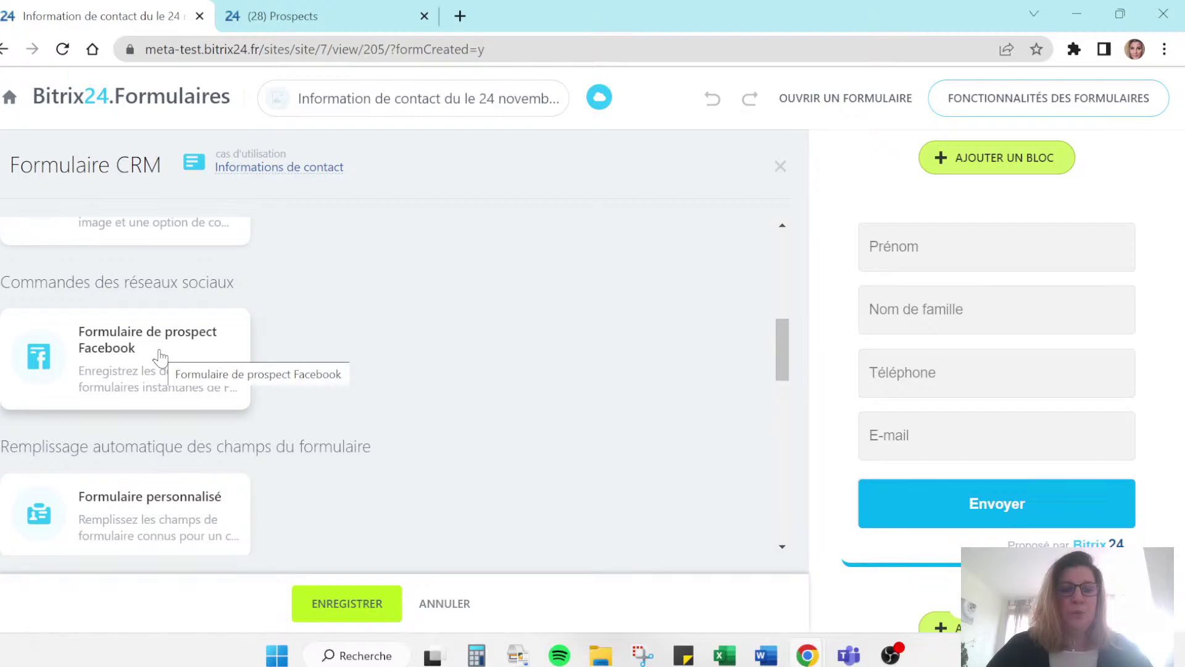
pyautogui.scroll(-3, 161, 357)
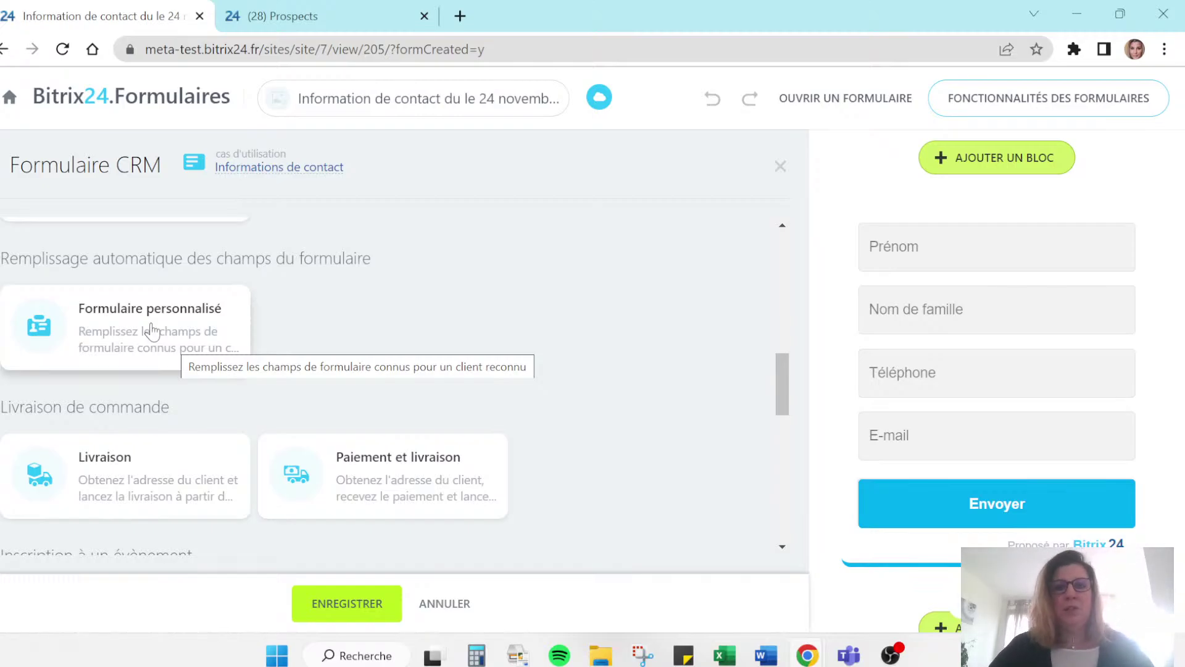
pyautogui.scroll(-3, 151, 331)
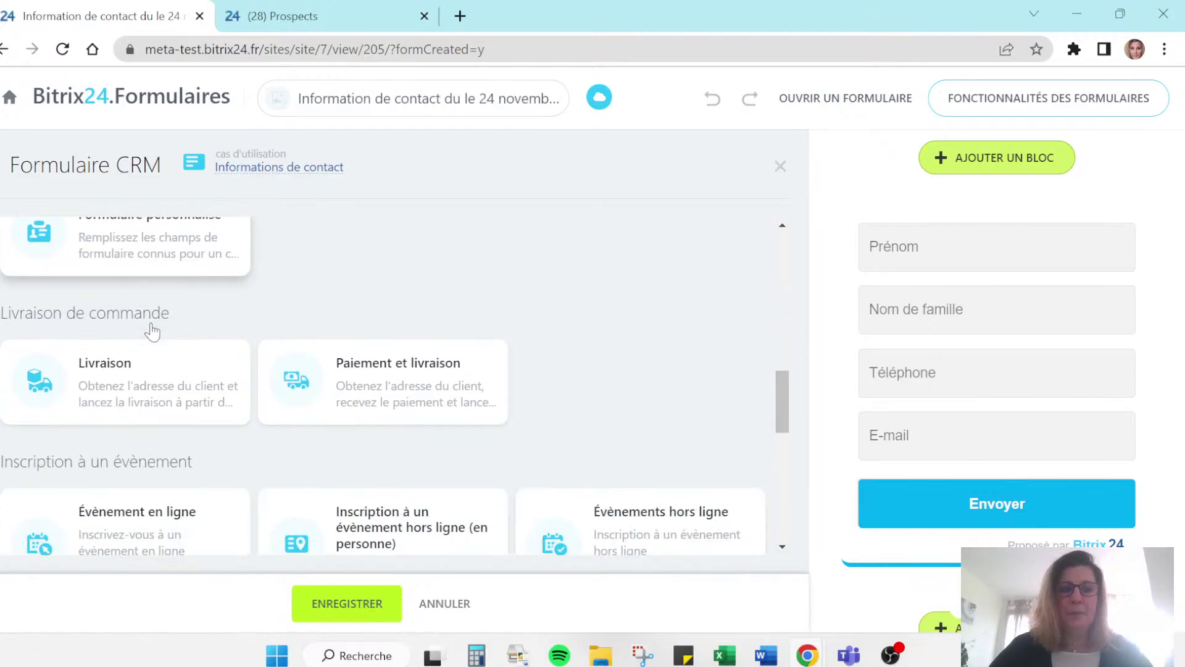
pyautogui.scroll(1, 98, 265)
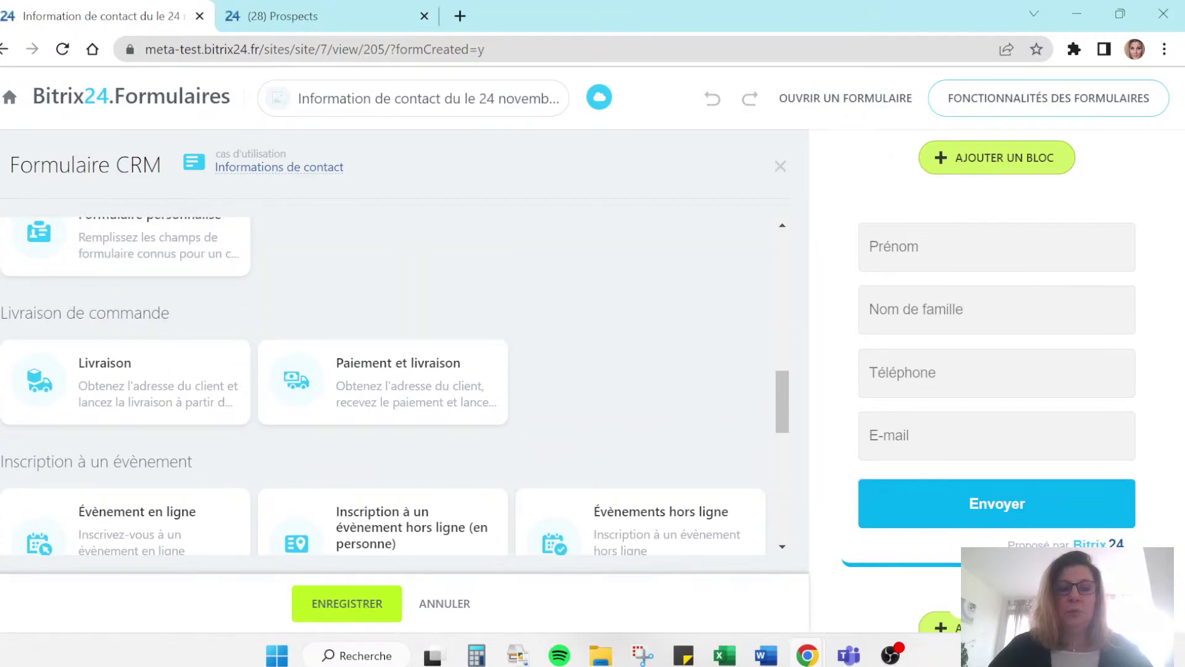
pyautogui.scroll(-3, 143, 328)
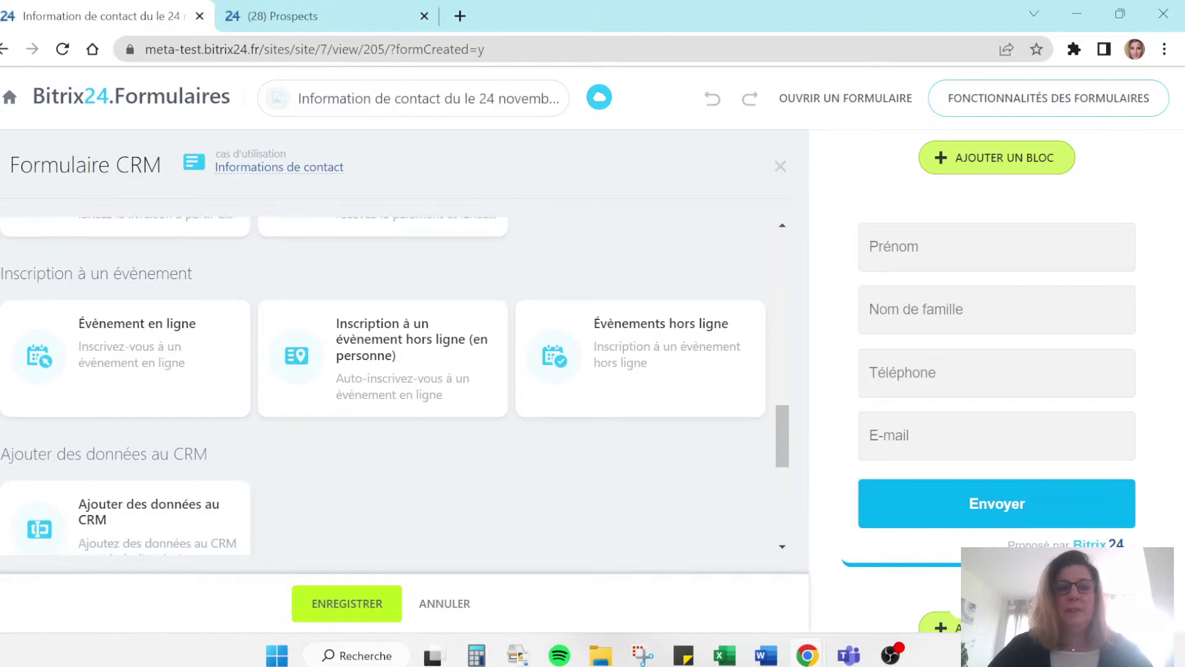
pyautogui.scroll(-3, 147, 341)
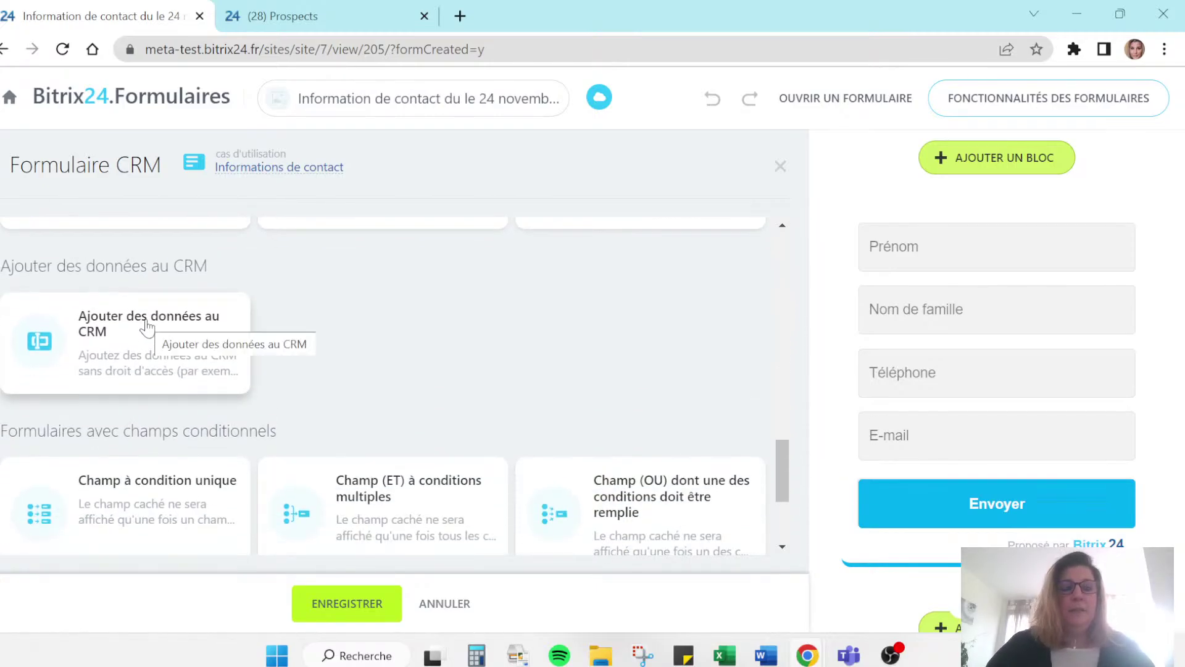
pyautogui.scroll(-2, 196, 300)
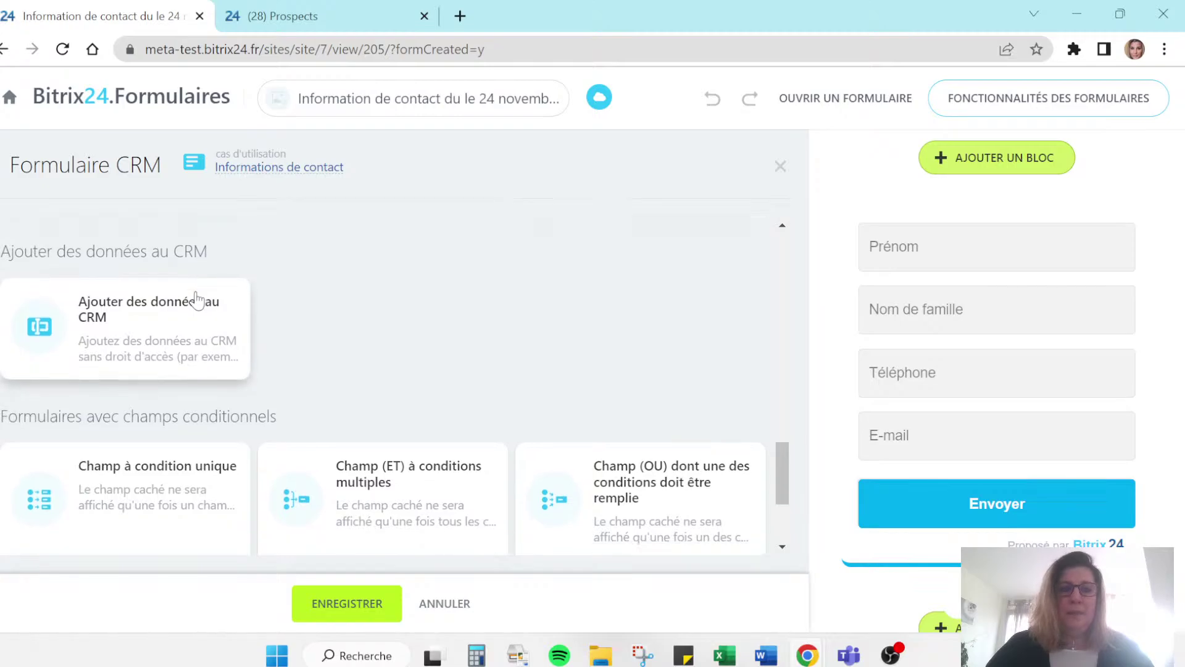
pyautogui.scroll(-2, 228, 345)
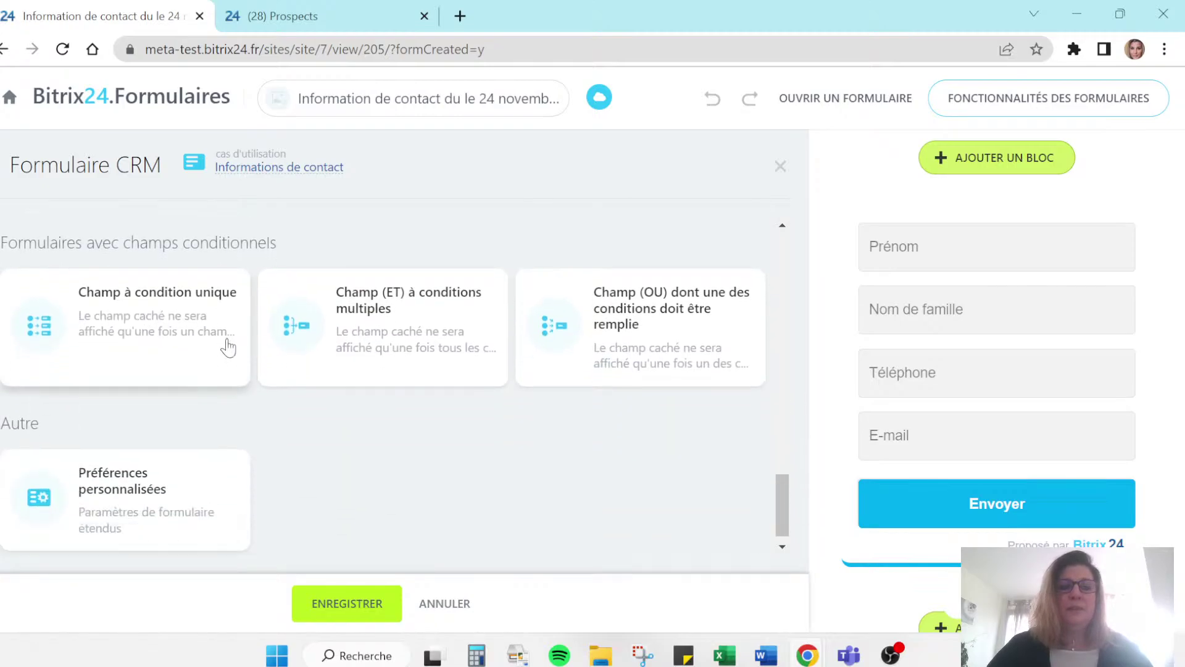
pyautogui.scroll(-1, 178, 270)
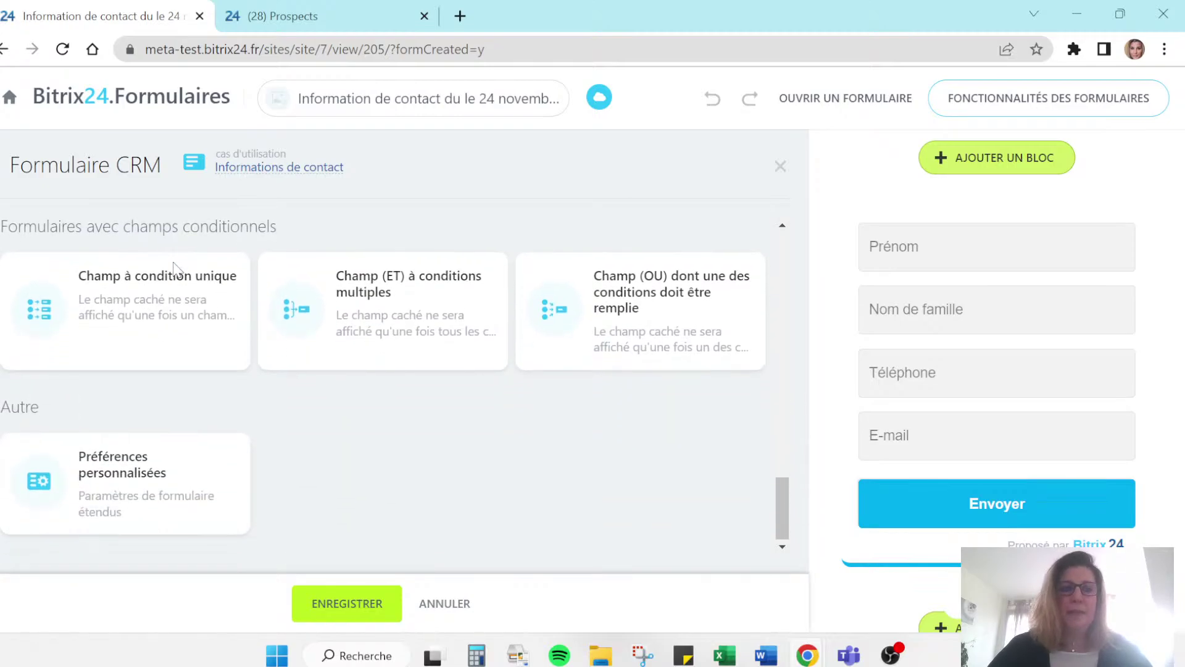
pyautogui.click(128, 479)
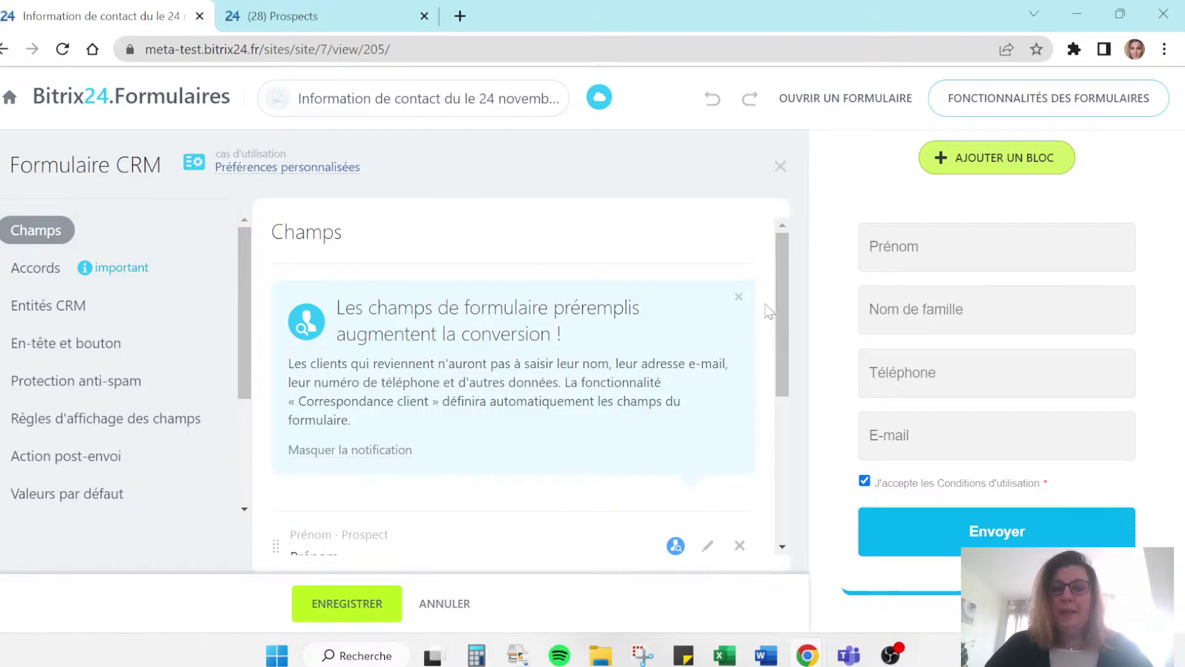
# - Open the Prénom field's settings for editing and remove the field from the form
pyautogui.moveTo(781, 309); pyautogui.dragTo(780, 437)
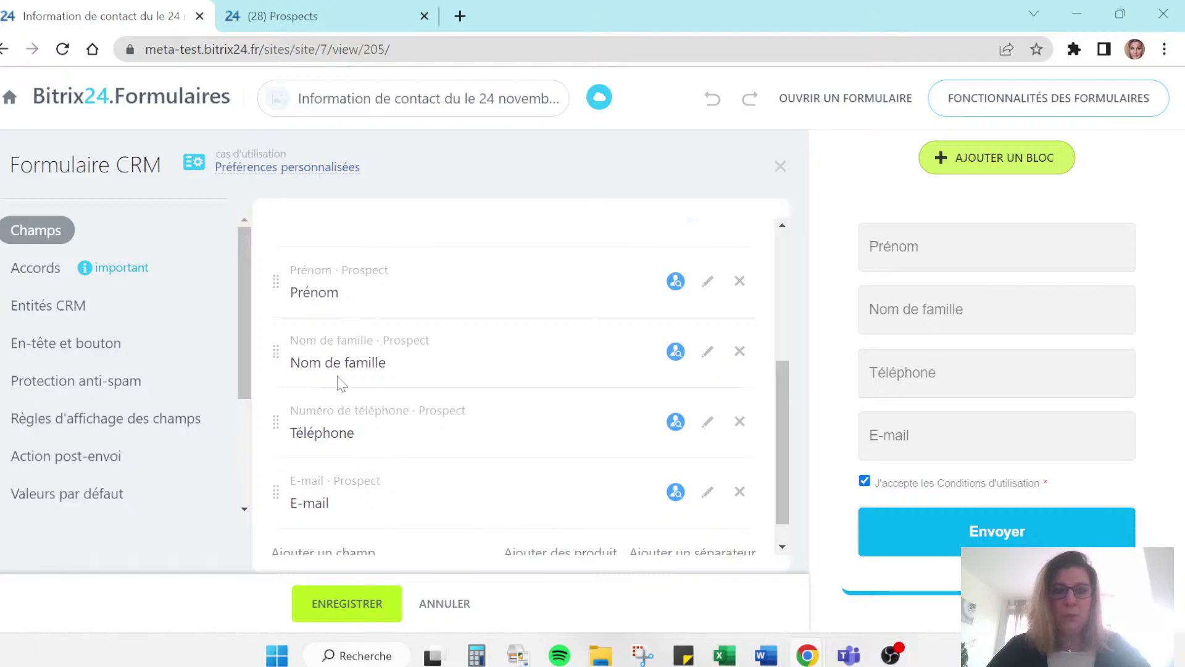
pyautogui.scroll(-1, 397, 503)
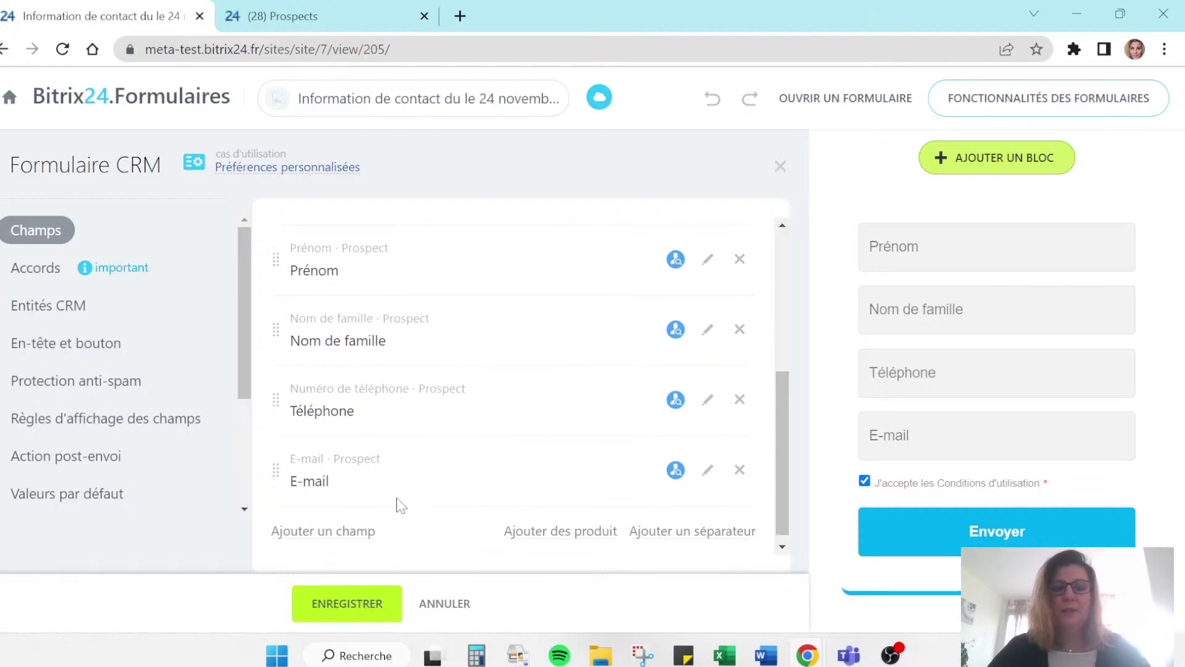
pyautogui.scroll(3, 376, 489)
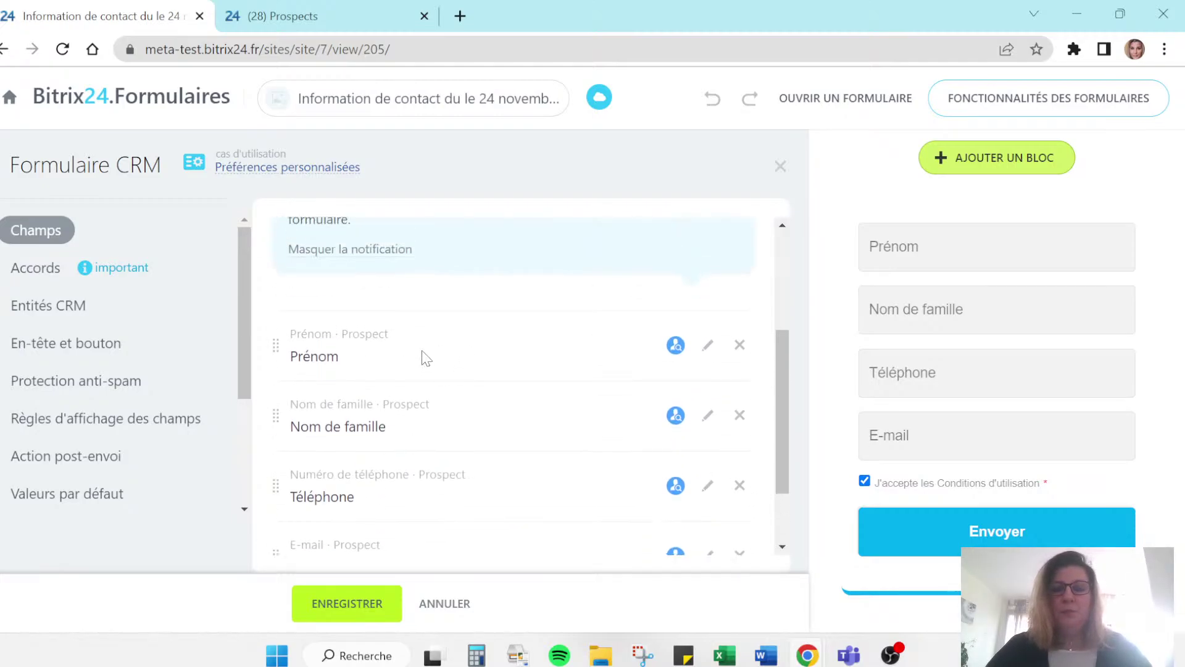
pyautogui.click(709, 350)
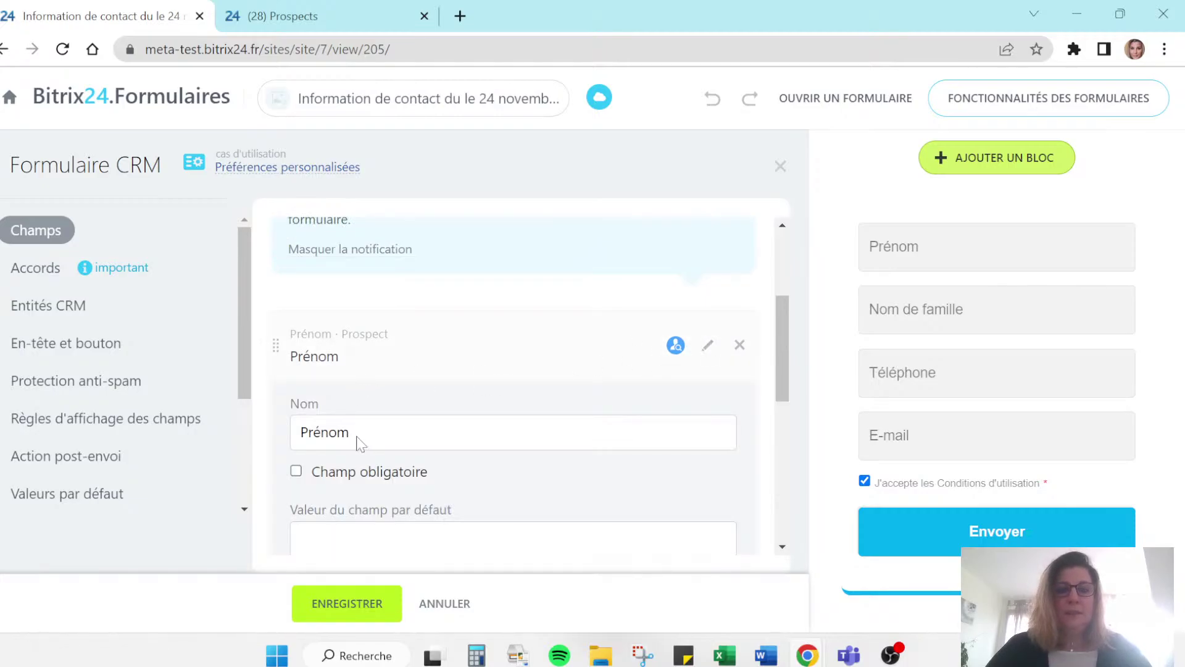
pyautogui.doubleClick(325, 432)
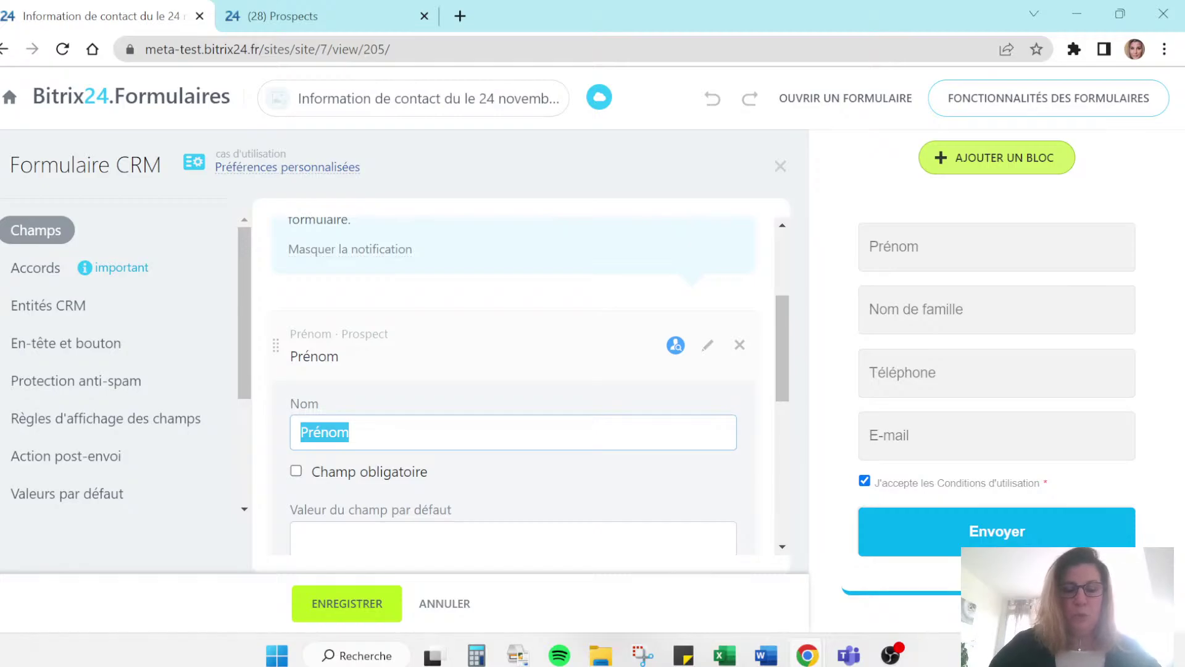
pyautogui.click(350, 432)
pyautogui.write('1')
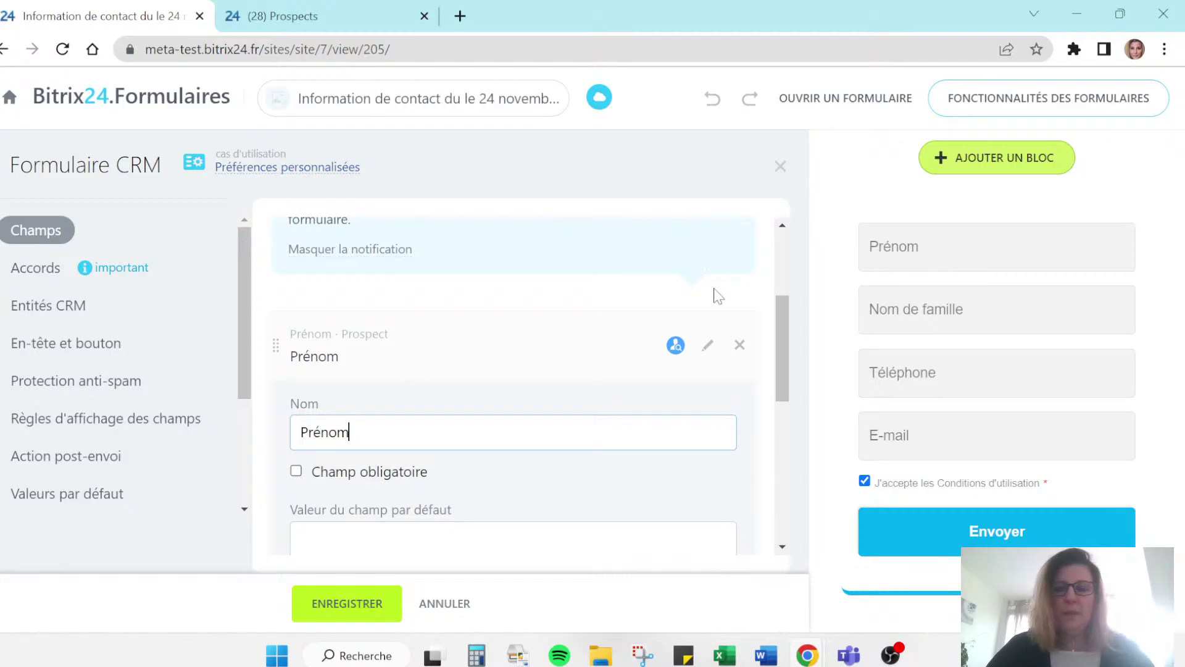
pyautogui.click(739, 345)
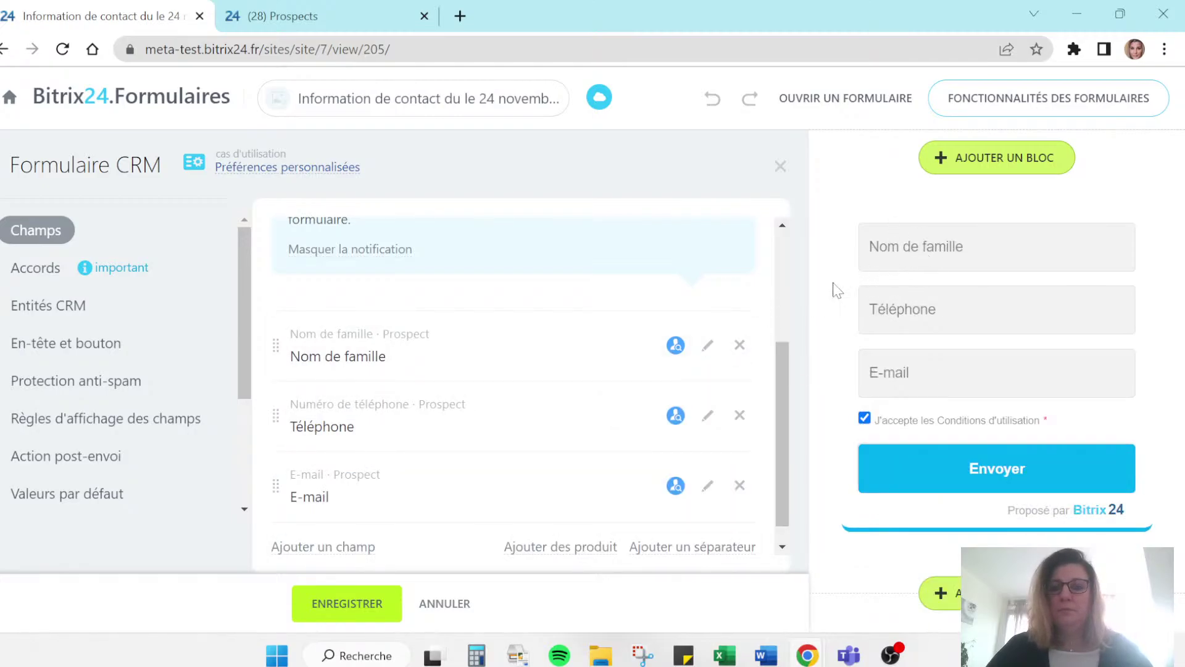
# - Add the prospect field Prénom to the form and move it directly below Nom de famille
pyautogui.scroll(-1, 394, 498)
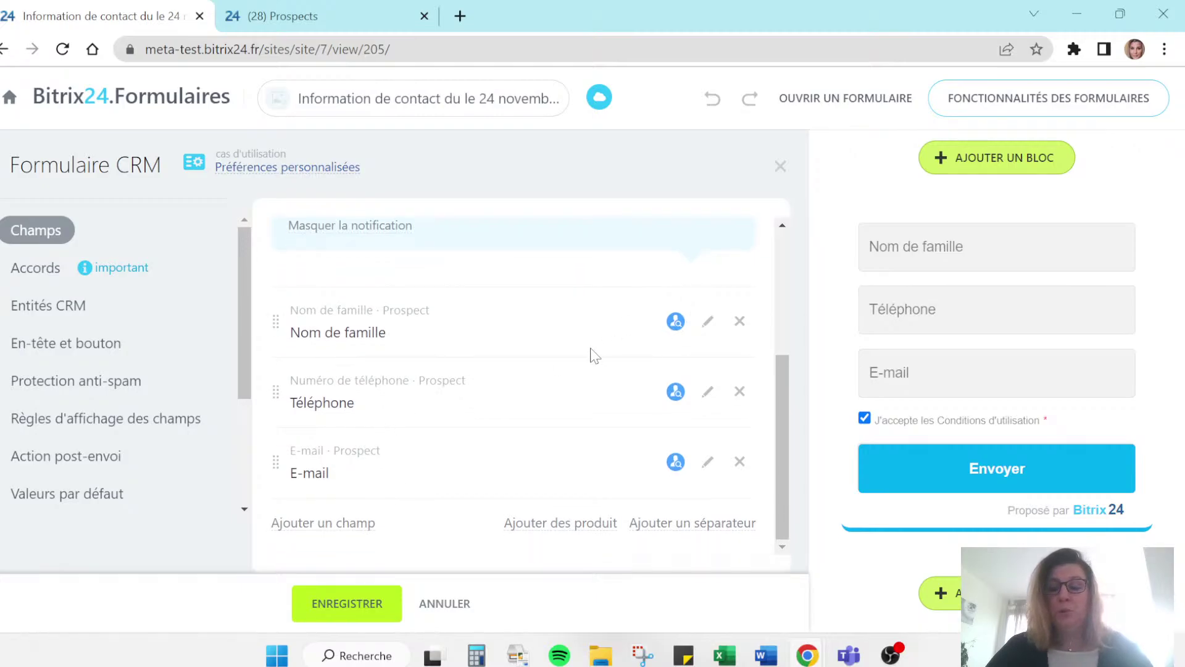
pyautogui.click(339, 525)
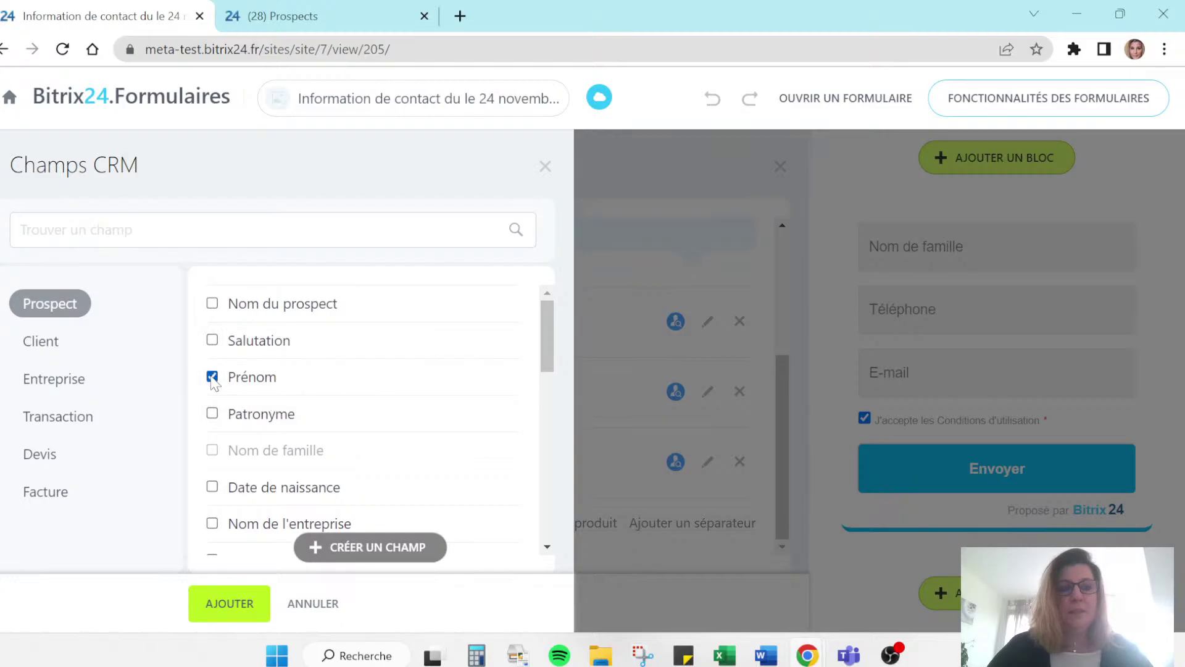
pyautogui.click(227, 605)
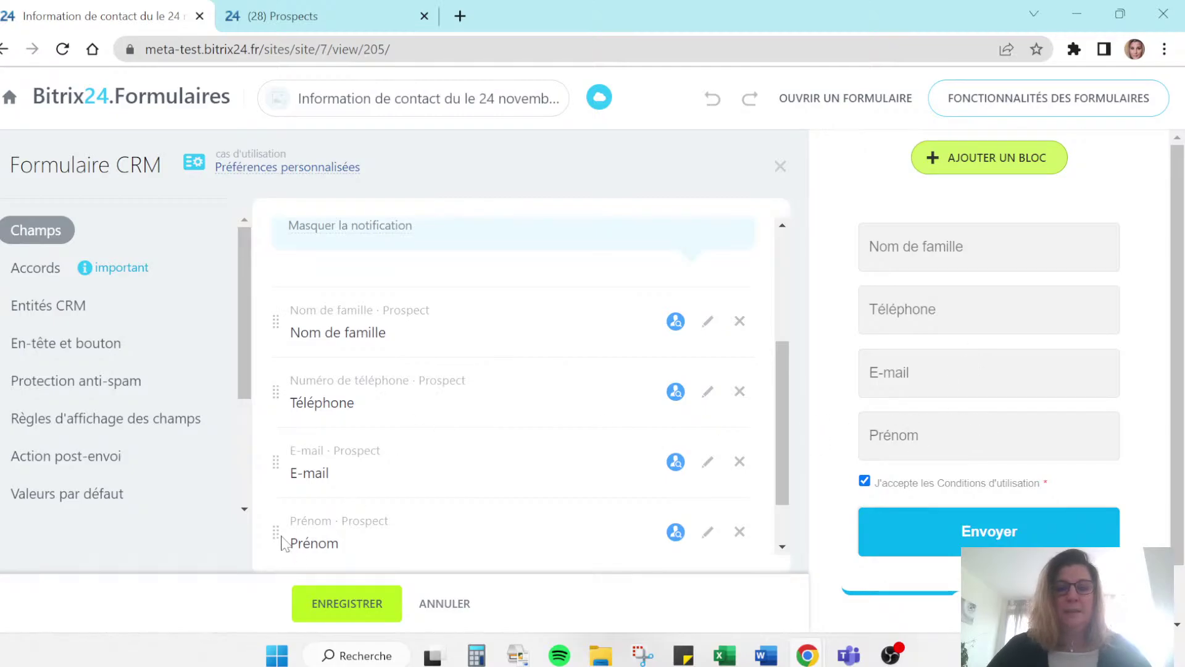
pyautogui.moveTo(275, 531); pyautogui.dragTo(270, 445)
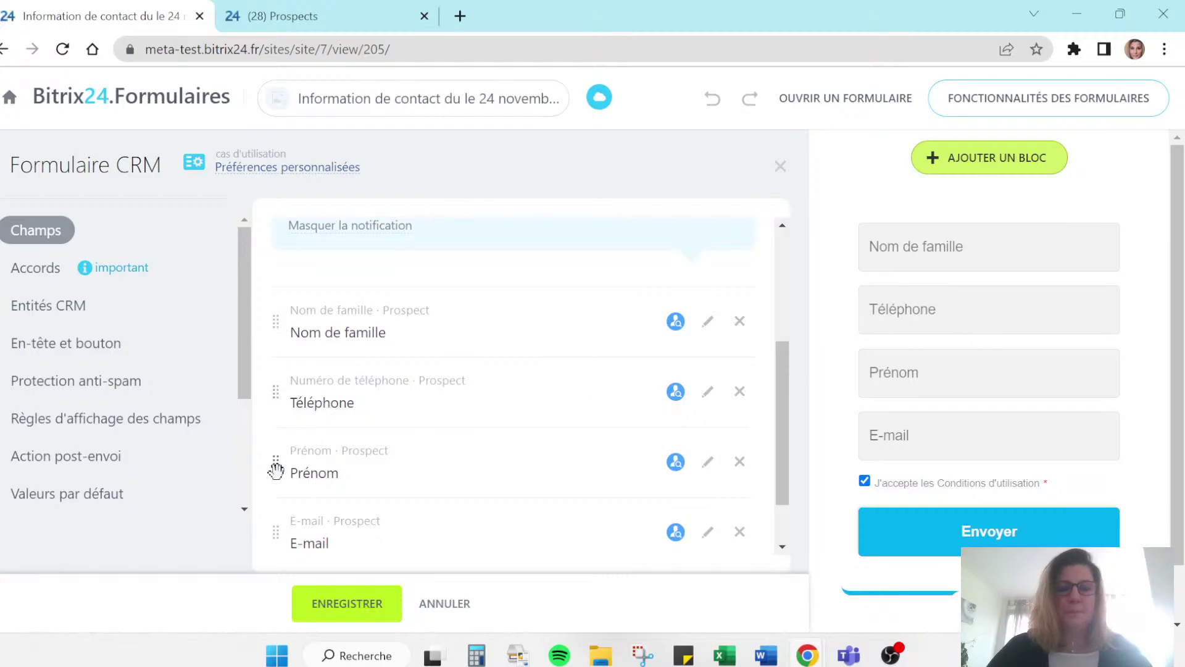
pyautogui.moveTo(276, 471); pyautogui.dragTo(294, 336)
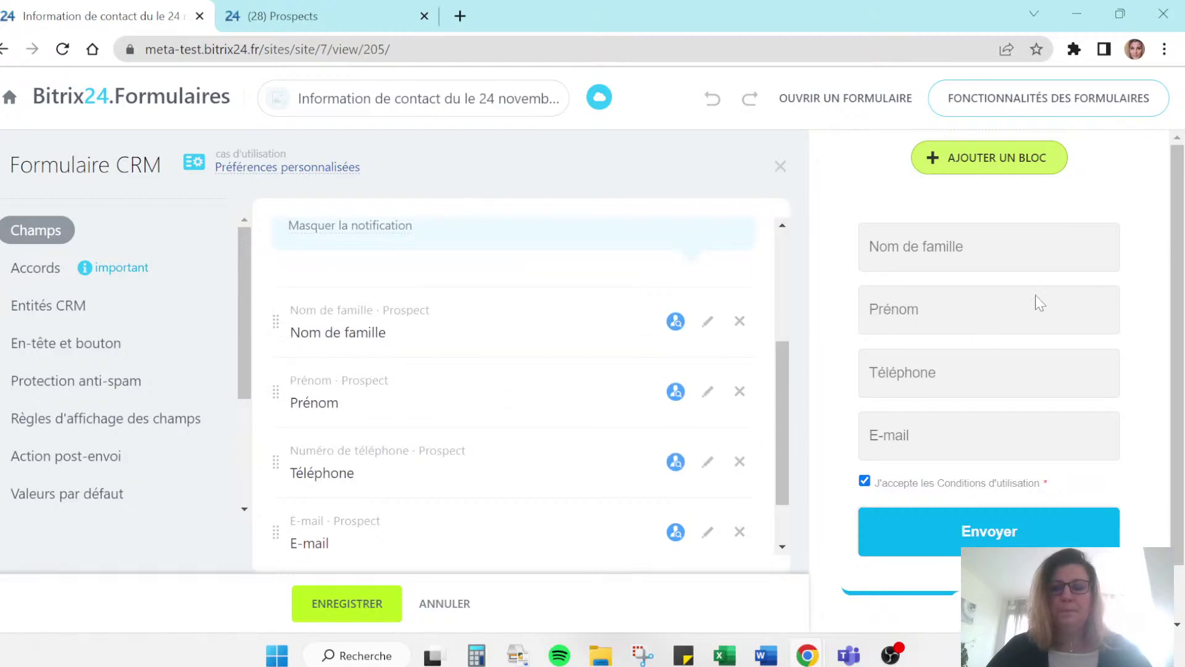
# - Examine the consent obligation options of the Bitrix24 Sites Terms of Use agreement in the form's Accords settings
pyautogui.click(38, 274)
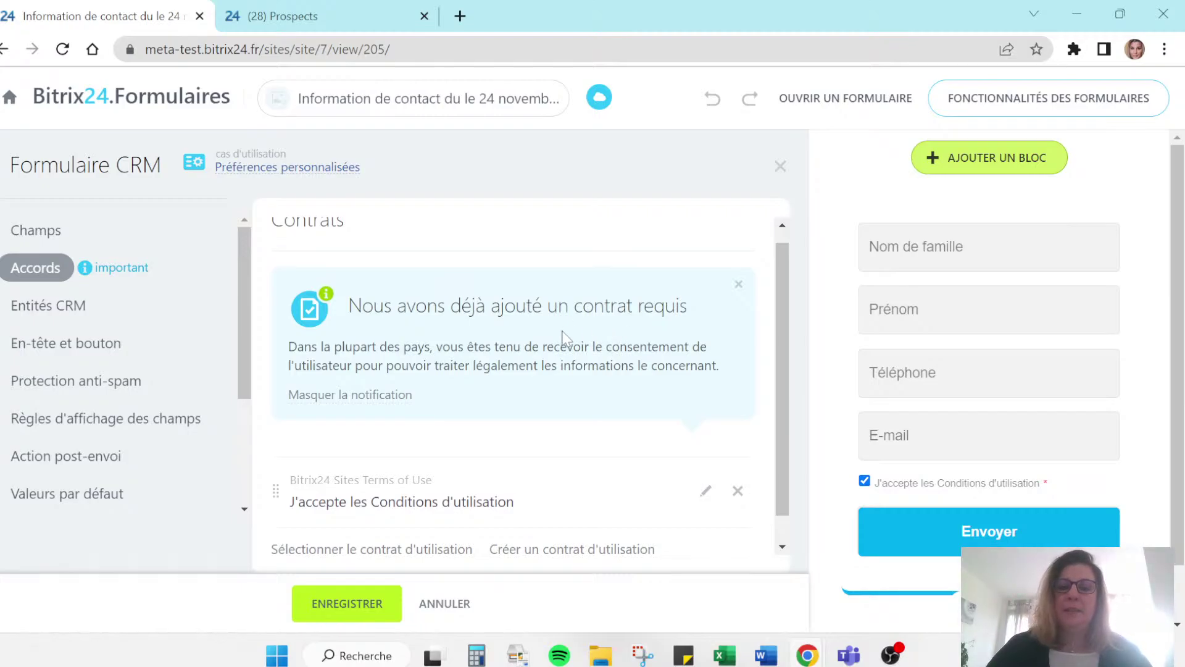
pyautogui.scroll(-1, 562, 337)
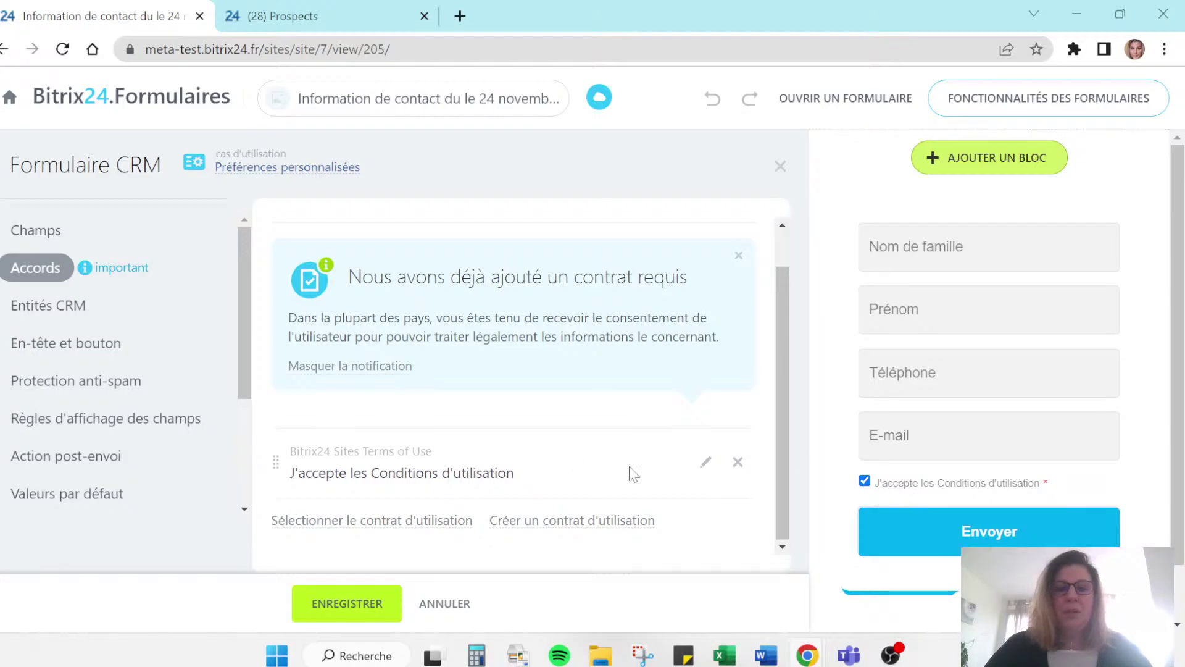
pyautogui.click(708, 468)
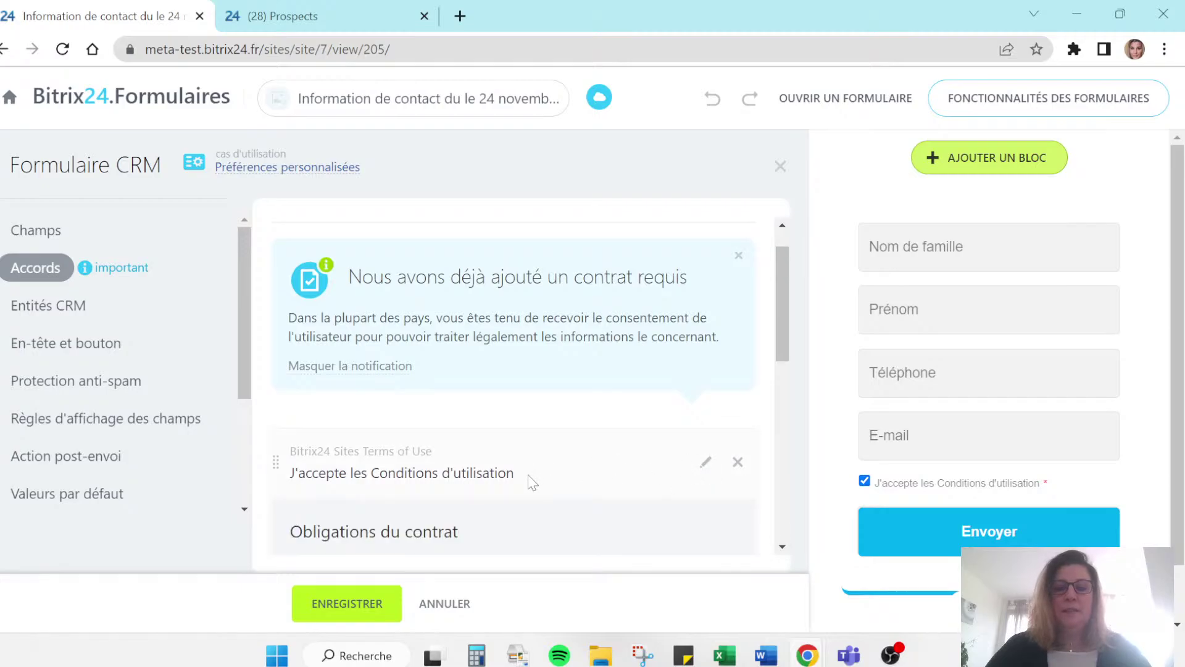
pyautogui.scroll(-2, 439, 537)
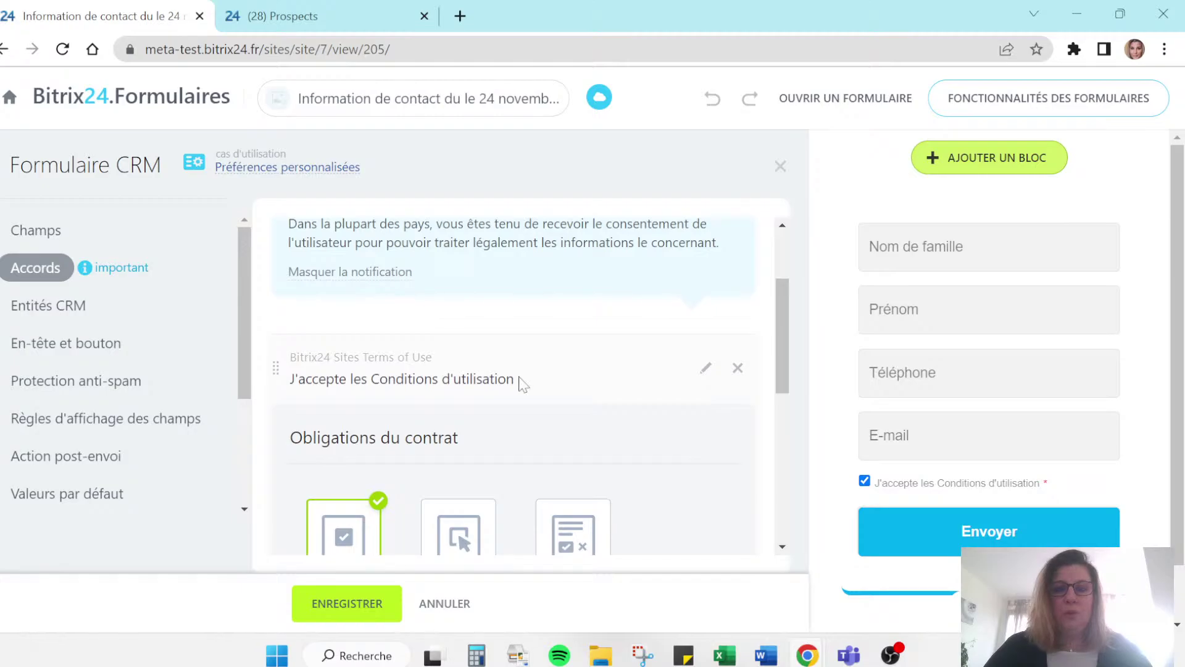
pyautogui.scroll(-2, 472, 435)
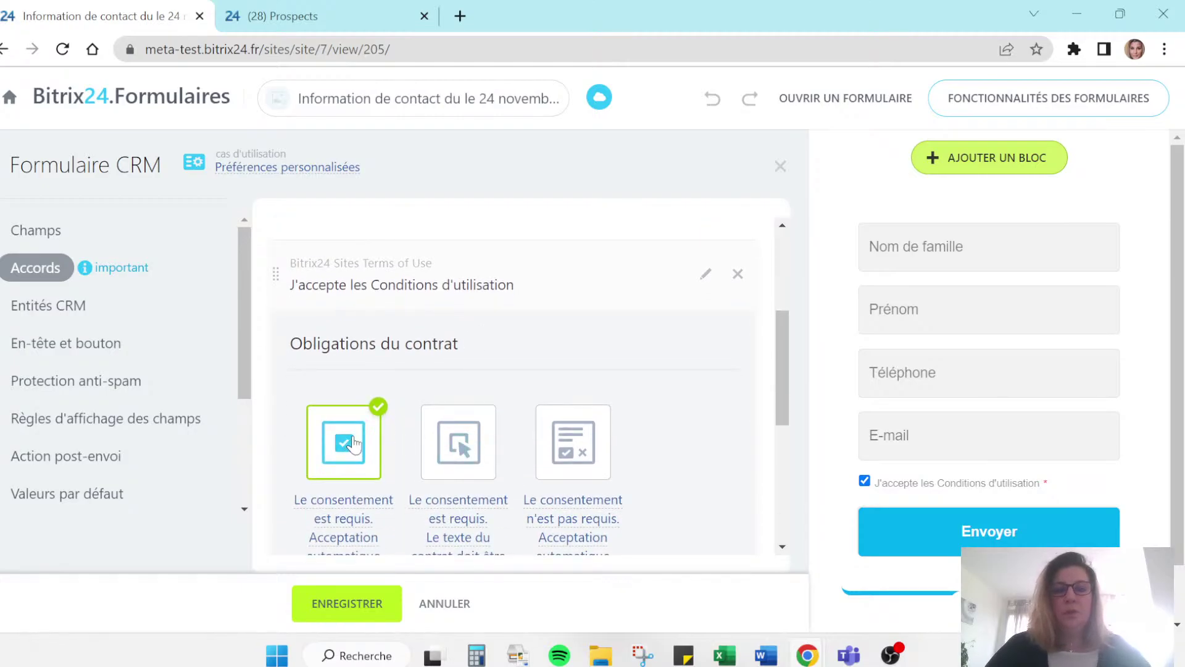
pyautogui.scroll(-2, 433, 420)
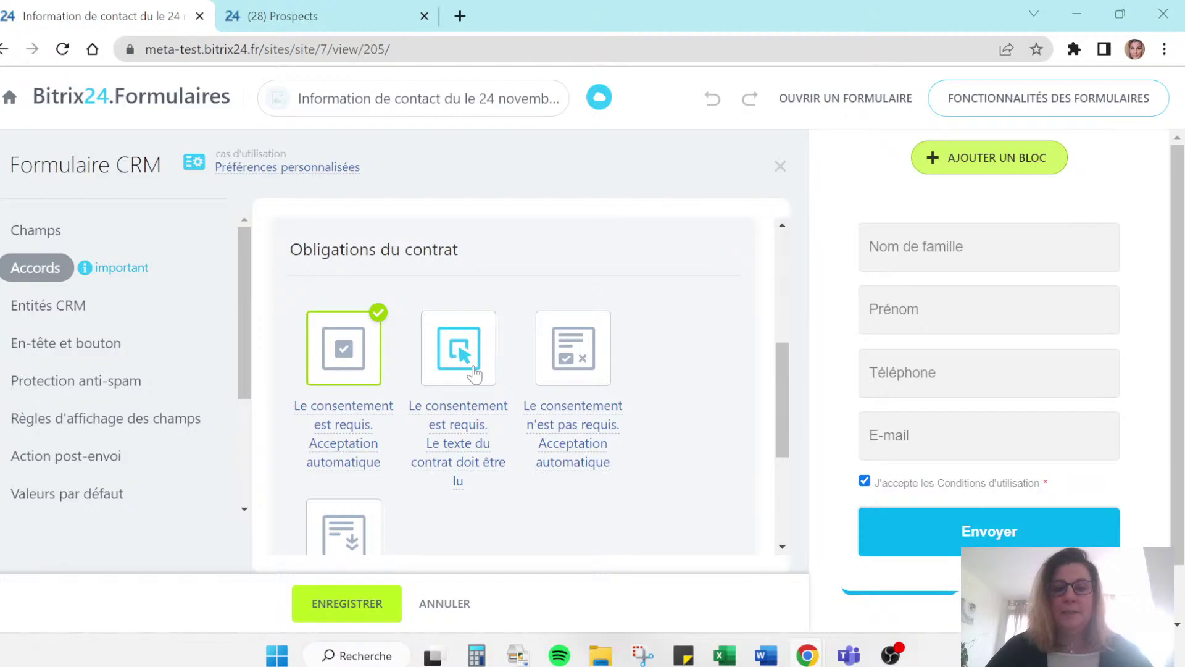
pyautogui.scroll(-2, 474, 373)
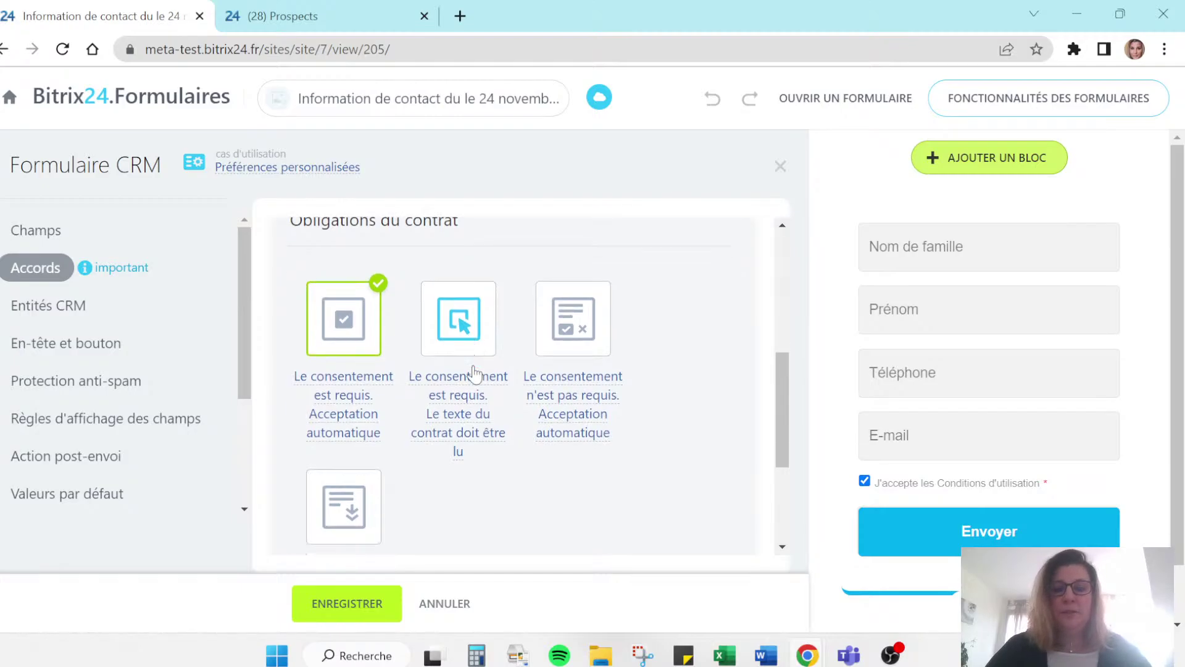
pyautogui.scroll(-2, 475, 371)
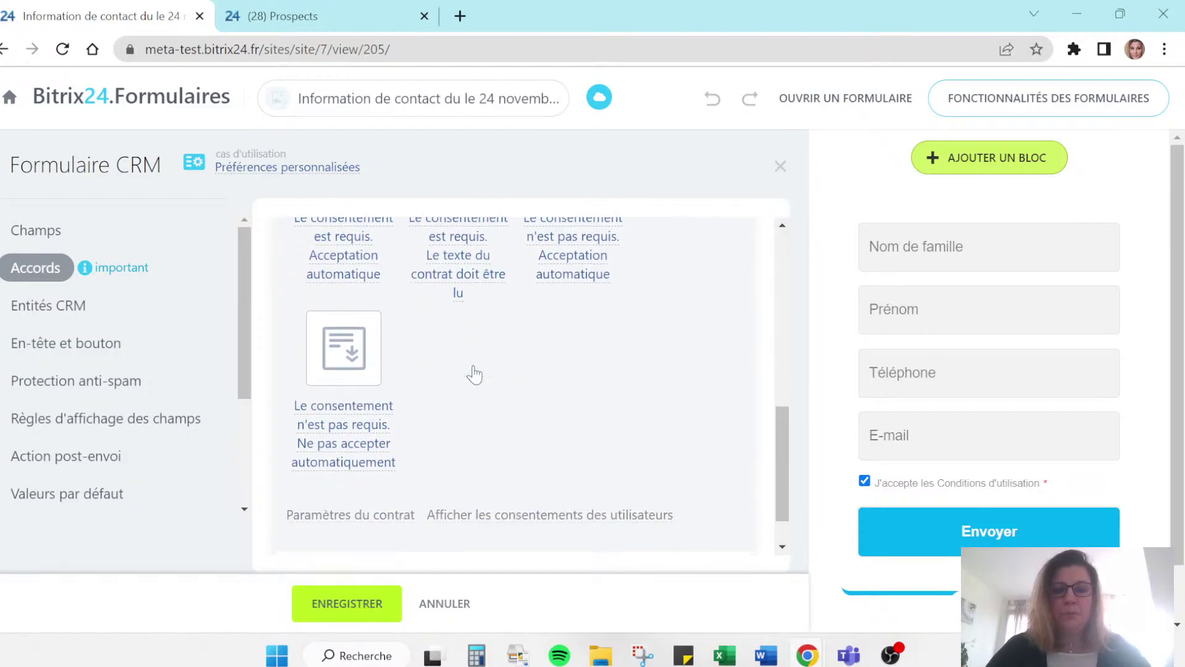
pyautogui.scroll(2, 477, 370)
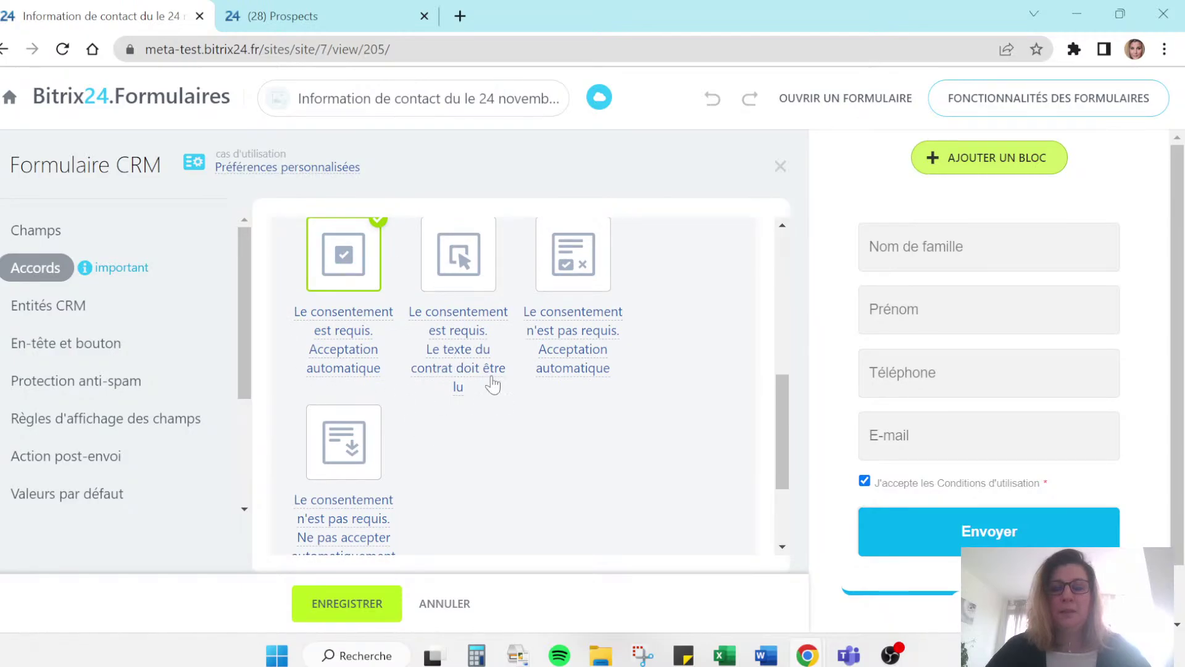
pyautogui.scroll(2, 457, 377)
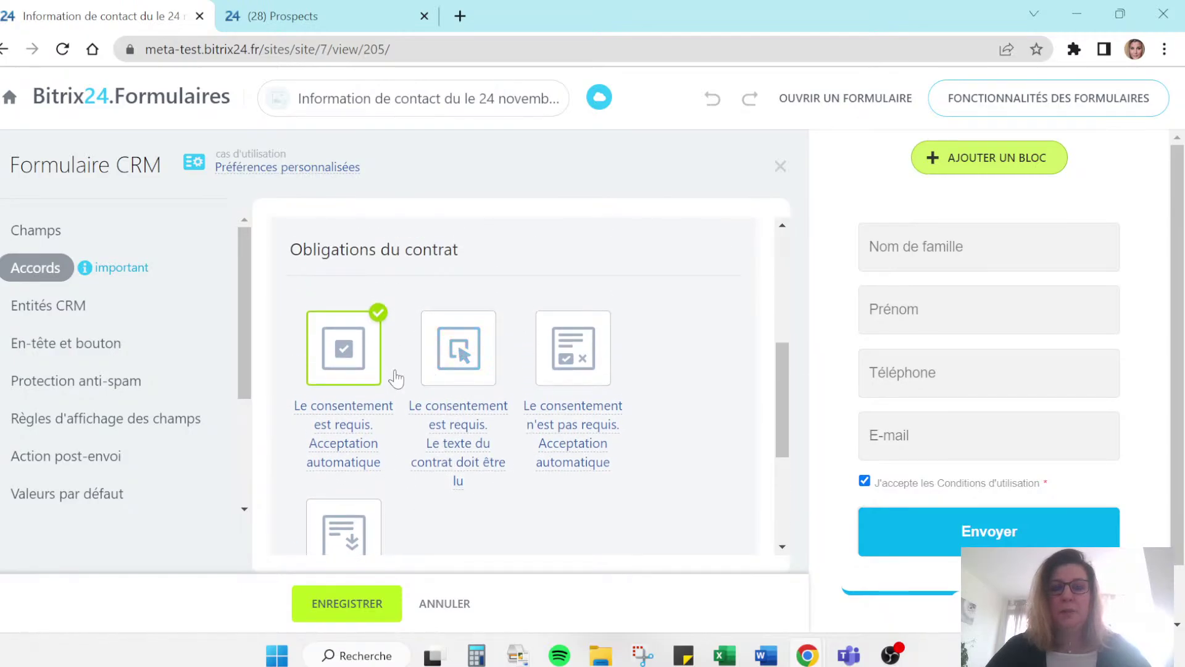
pyautogui.scroll(2, 431, 390)
pyautogui.scroll(3, 444, 390)
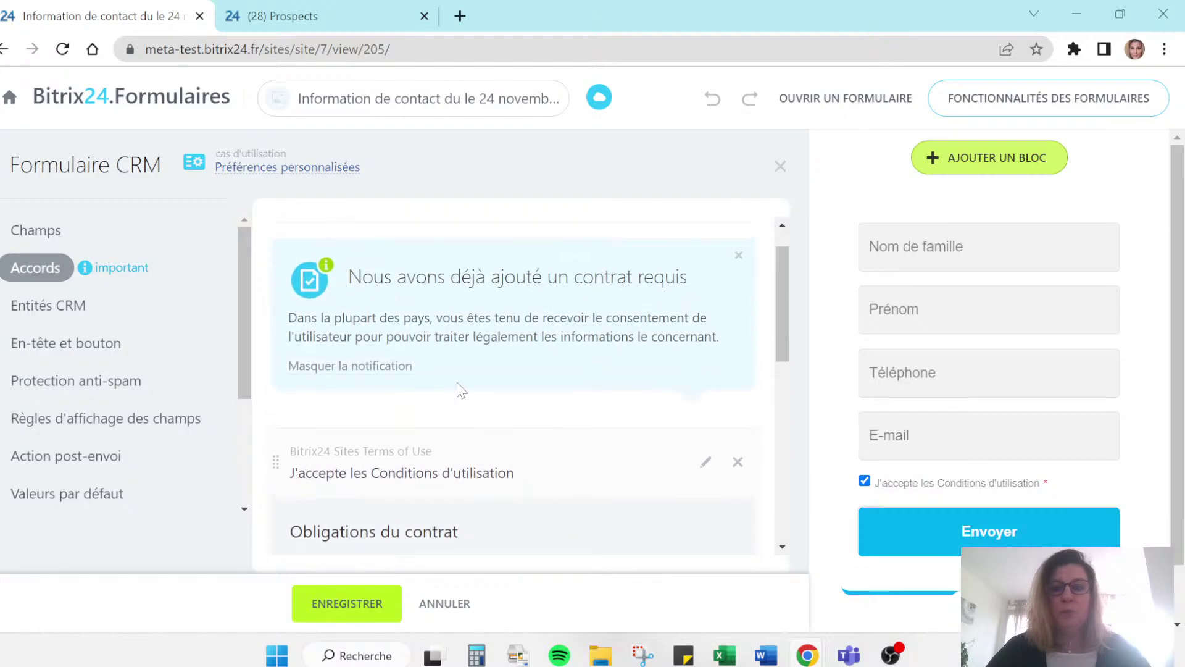
# - Replace the form's Bitrix24 Sites Terms of Use agreement with Conditions d'utilisation de Bitrix24 Sites
pyautogui.scroll(-2, 524, 401)
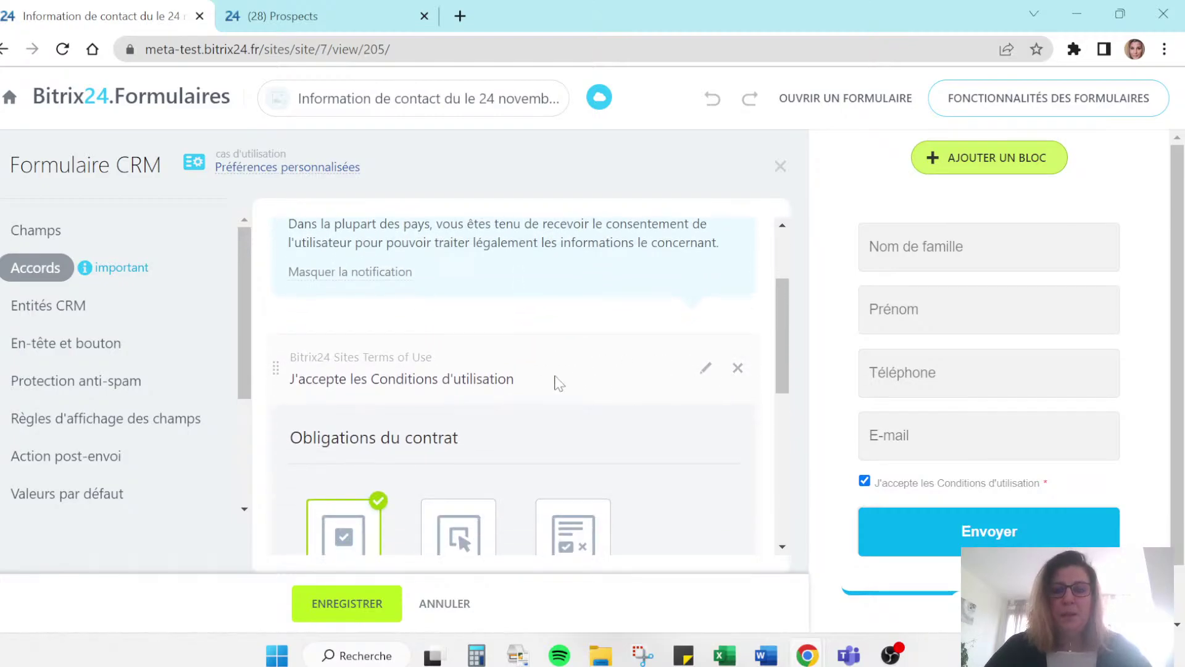
pyautogui.click(738, 368)
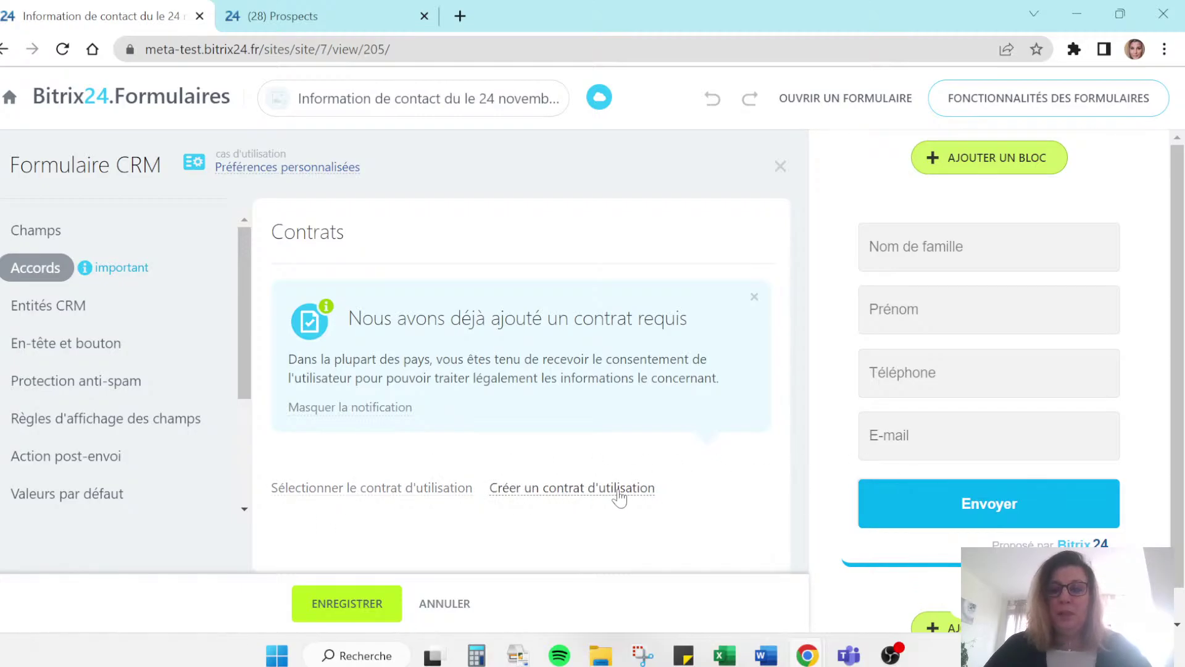
pyautogui.click(409, 494)
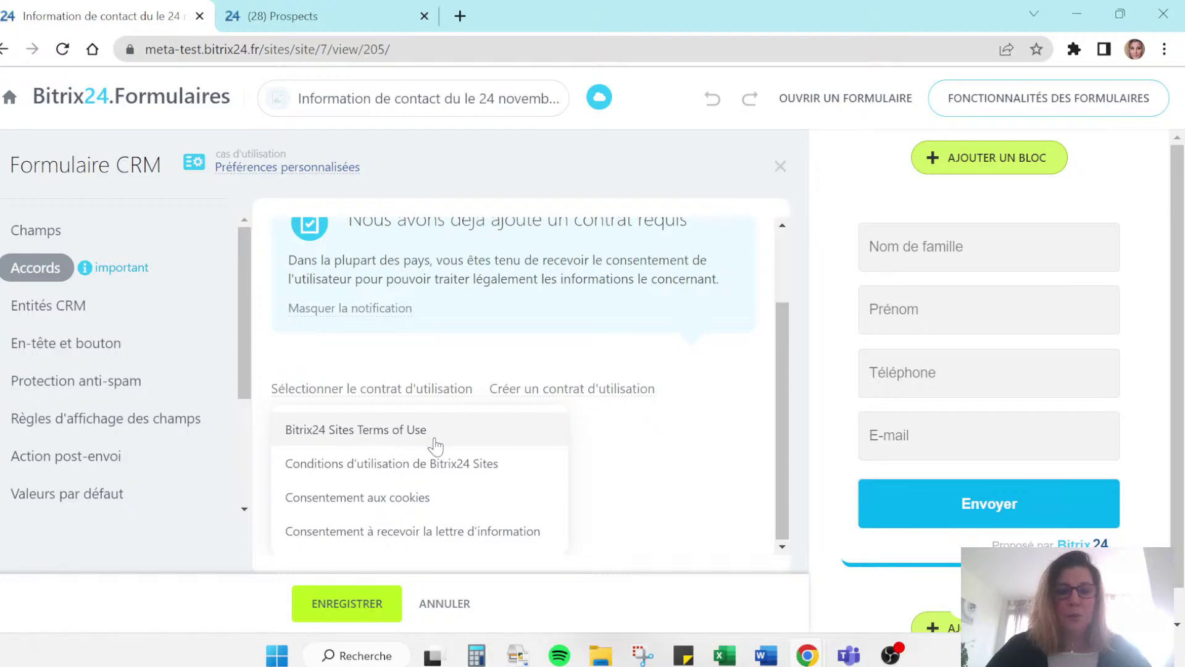
pyautogui.click(380, 473)
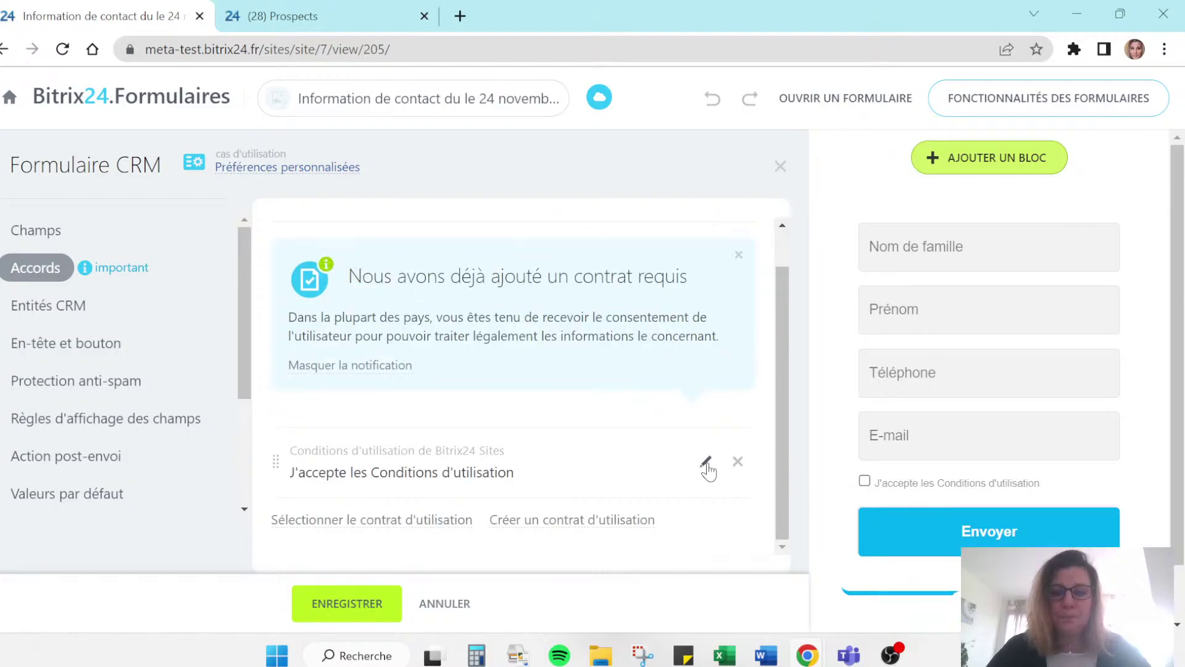
# - Review the form's Entités CRM settings and expand Mode expert to examine the duplicate handling options for prospects
pyautogui.click(64, 308)
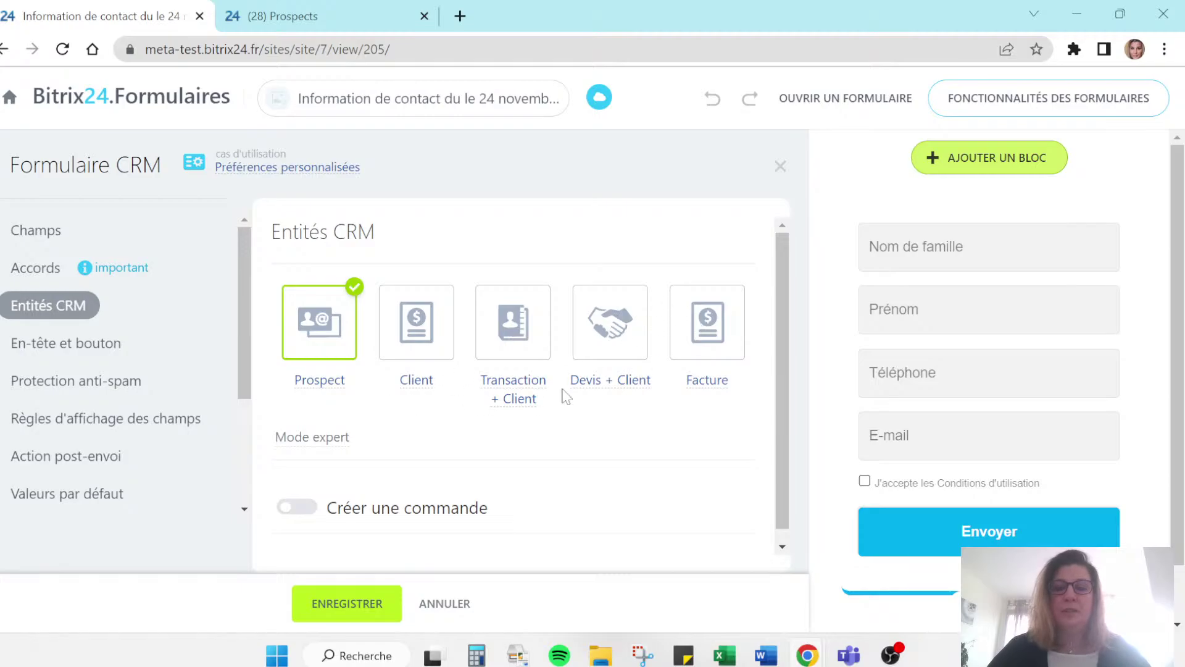
pyautogui.scroll(-1, 561, 394)
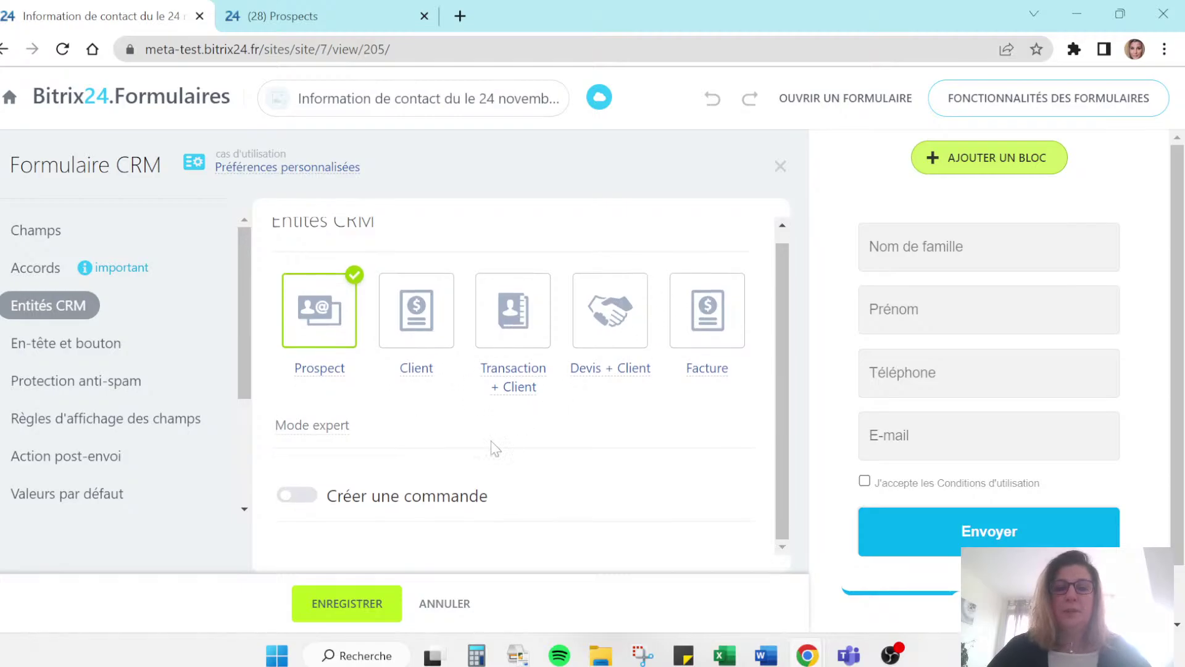
pyautogui.click(332, 431)
pyautogui.scroll(-3, 369, 431)
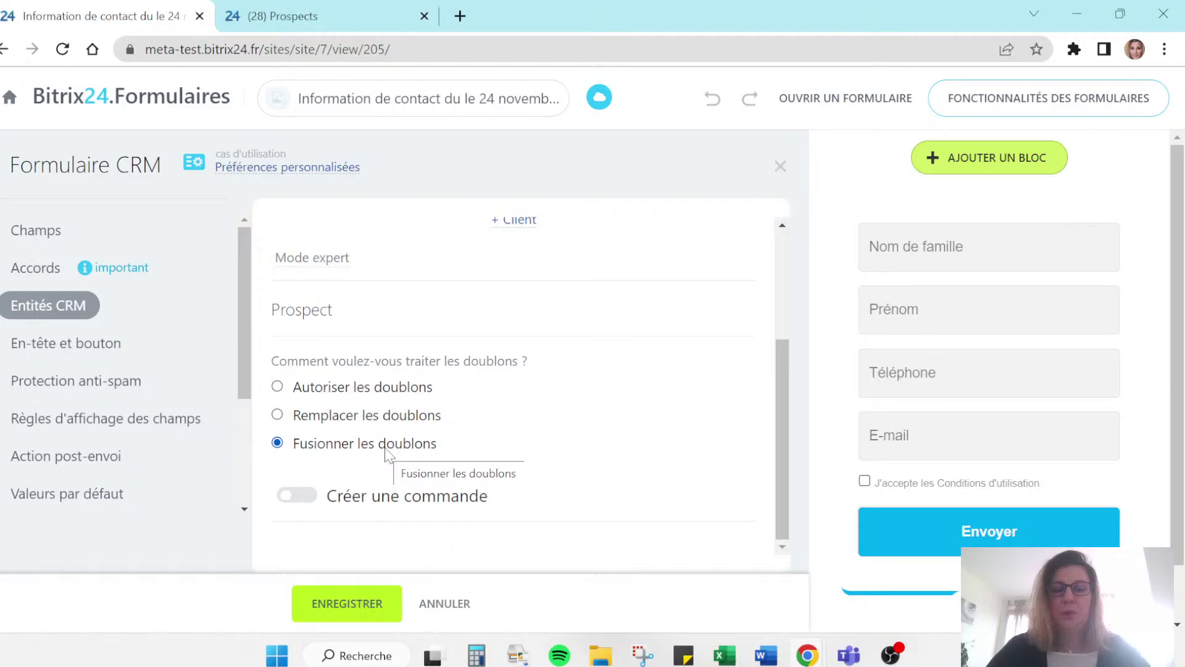
# - Set the form header's title to "Laissez-nous vos coordonnées" and its subtitle to "Merci"
pyautogui.click(85, 350)
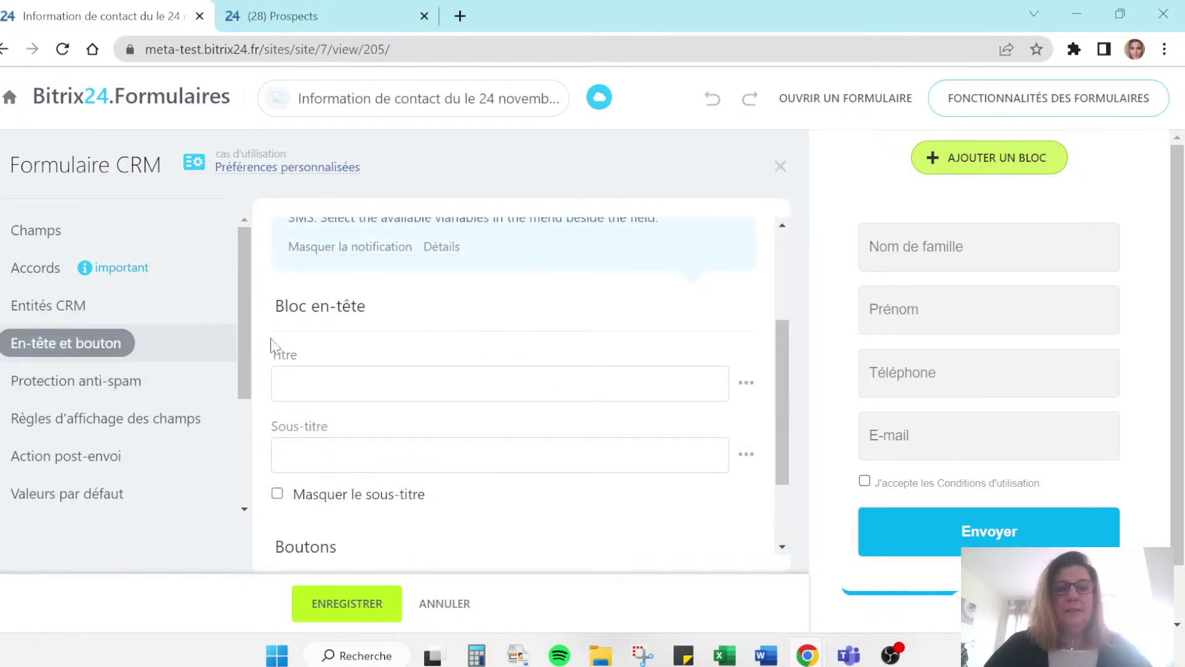
pyautogui.scroll(1, 333, 368)
pyautogui.scroll(-1, 359, 371)
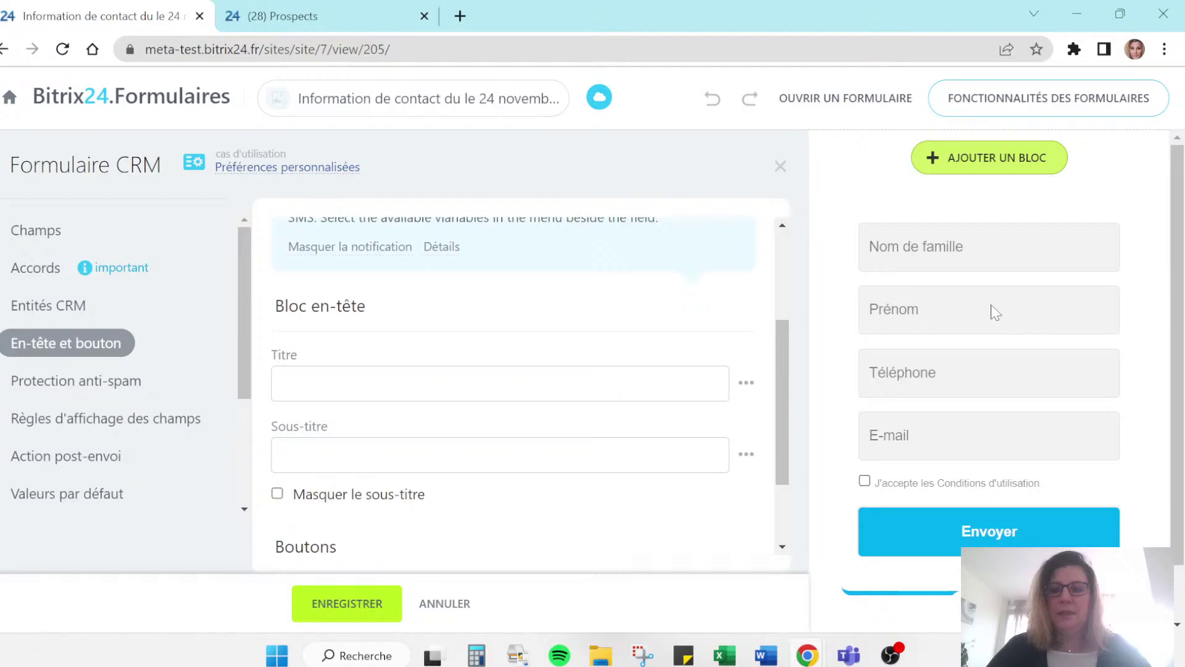
pyautogui.click(370, 388)
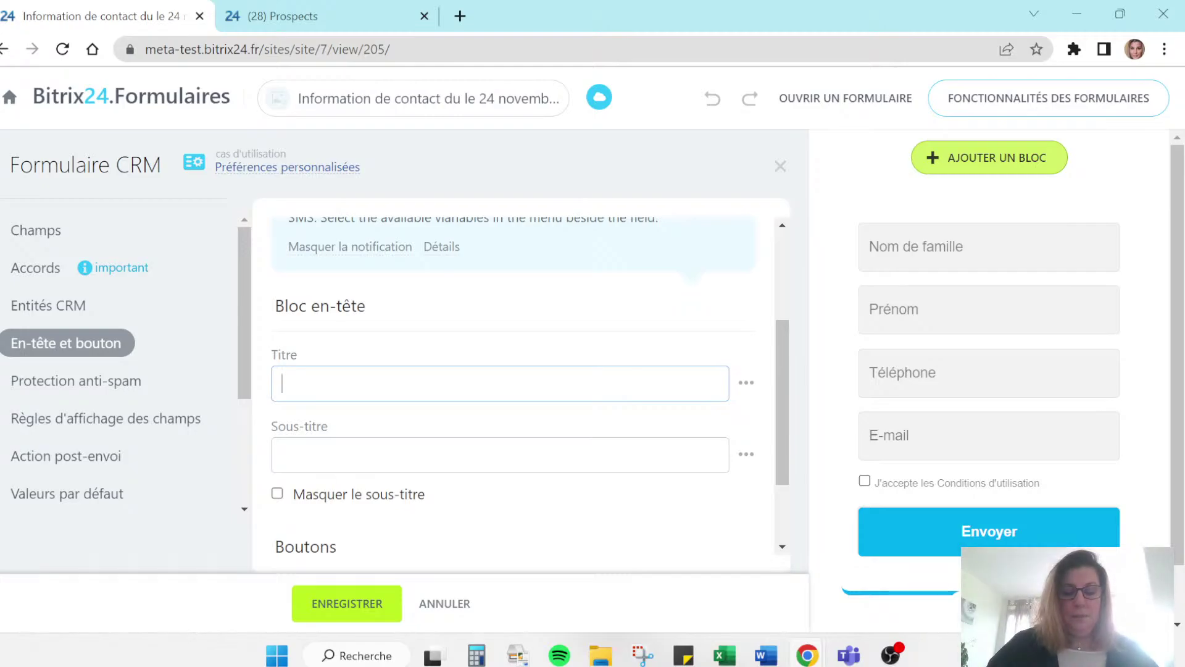
pyautogui.write('L')
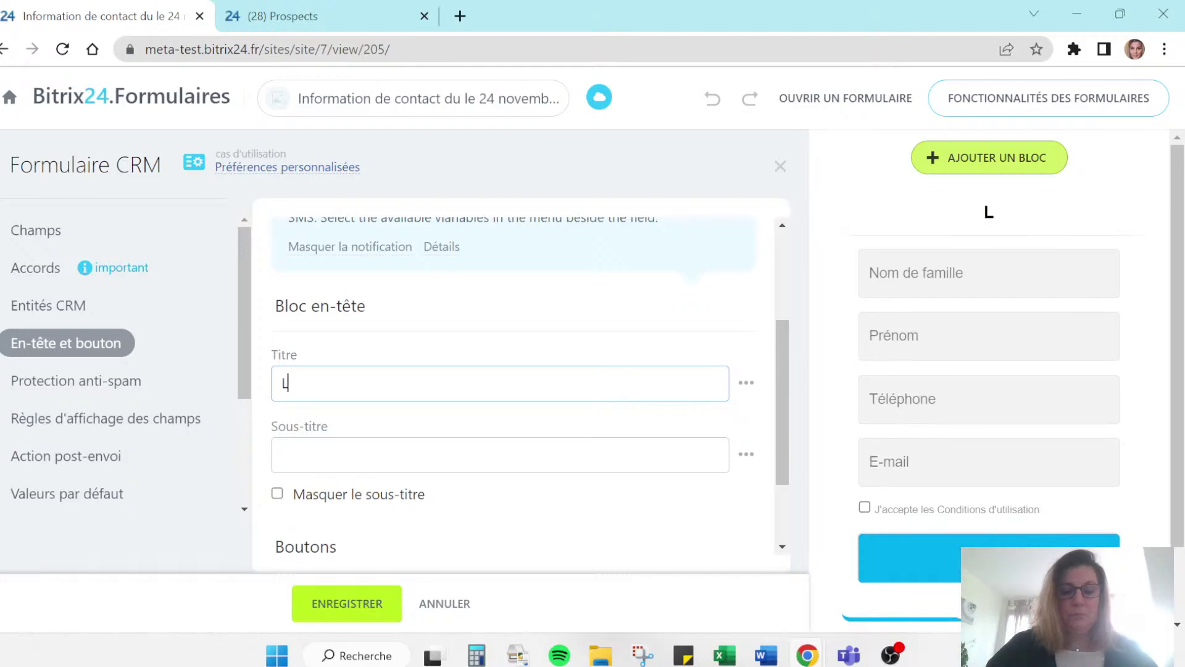
pyautogui.write('aissez-')
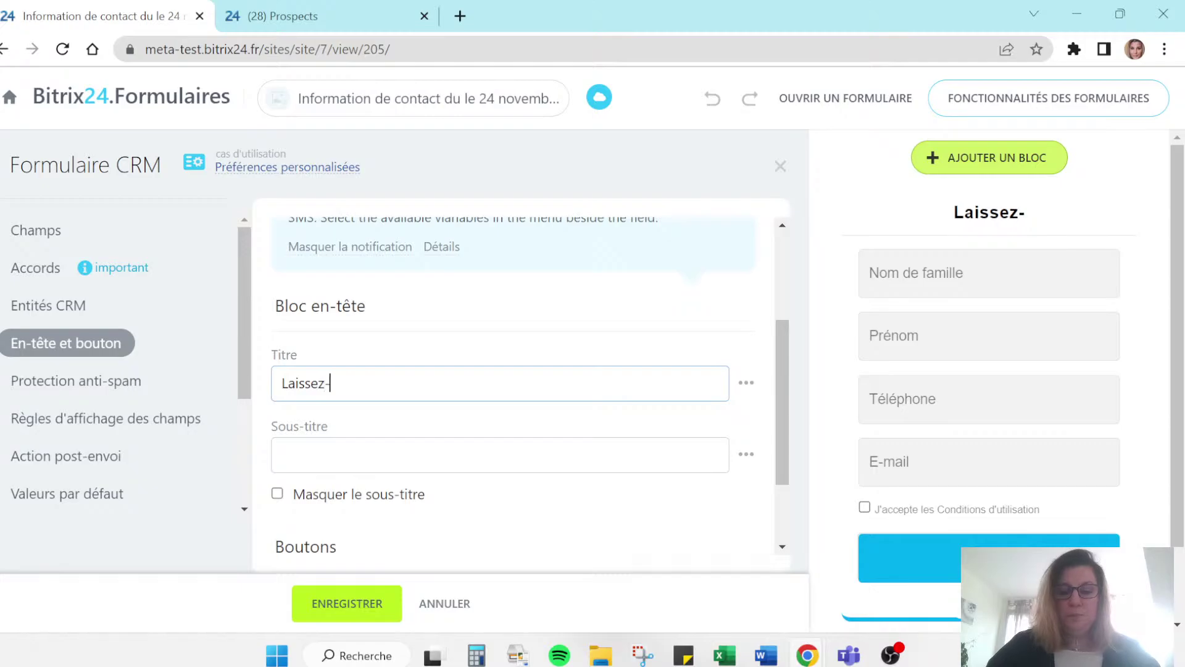
pyautogui.write('nous vos co')
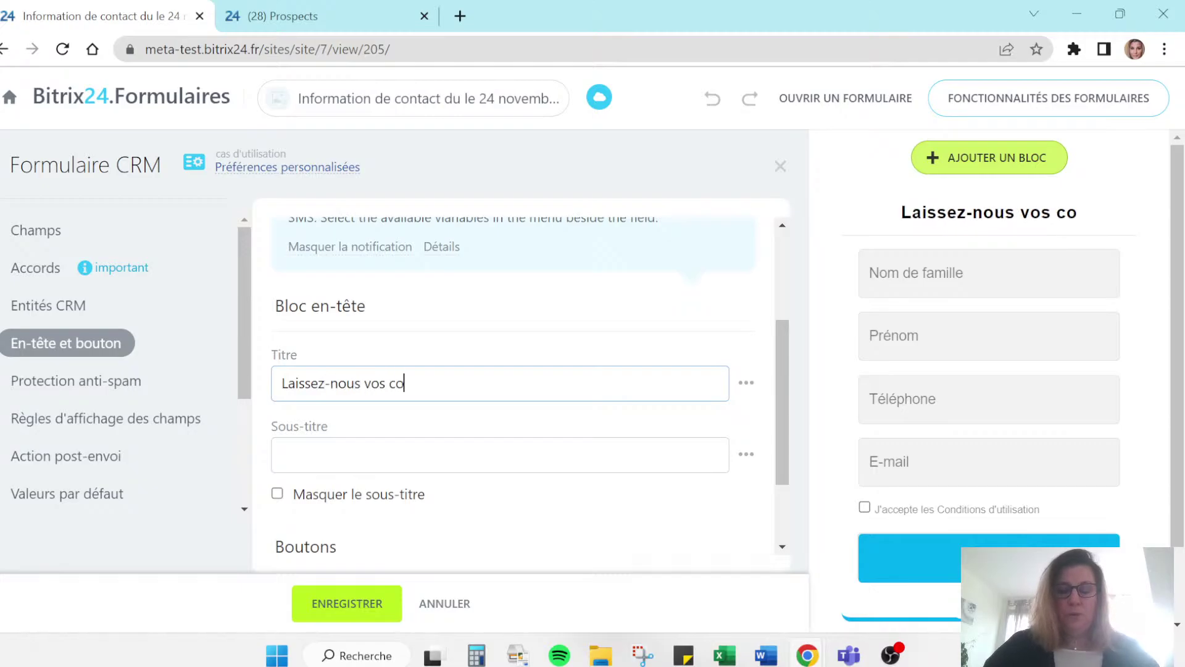
pyautogui.write('ordonnées')
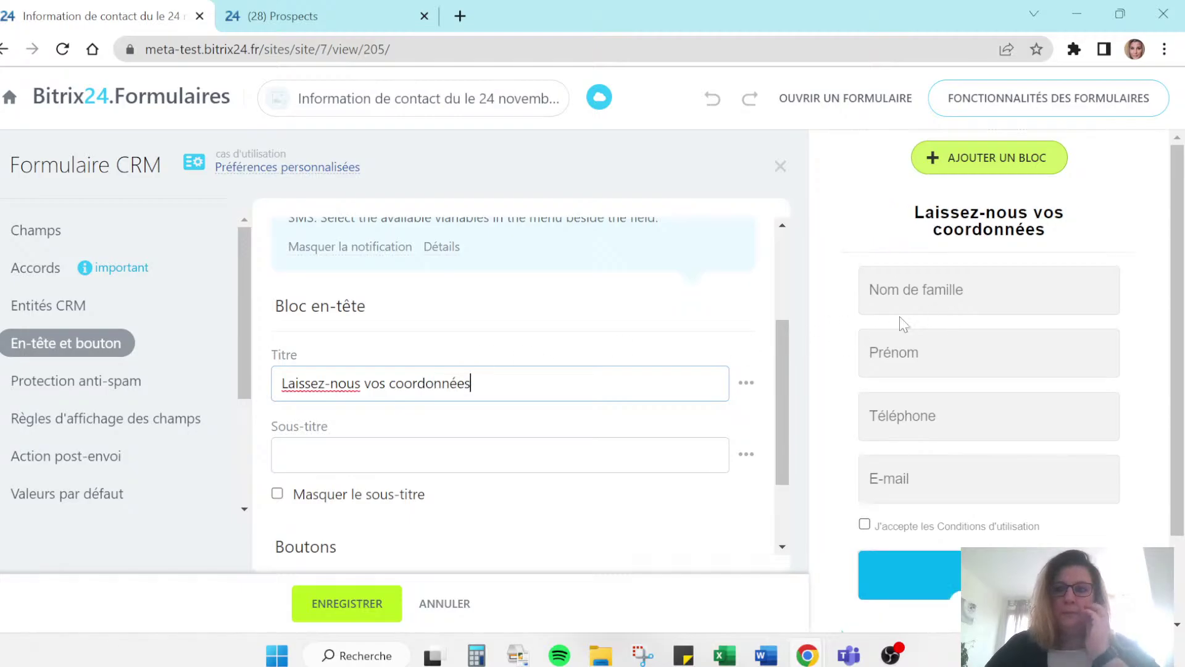
pyautogui.click(353, 460)
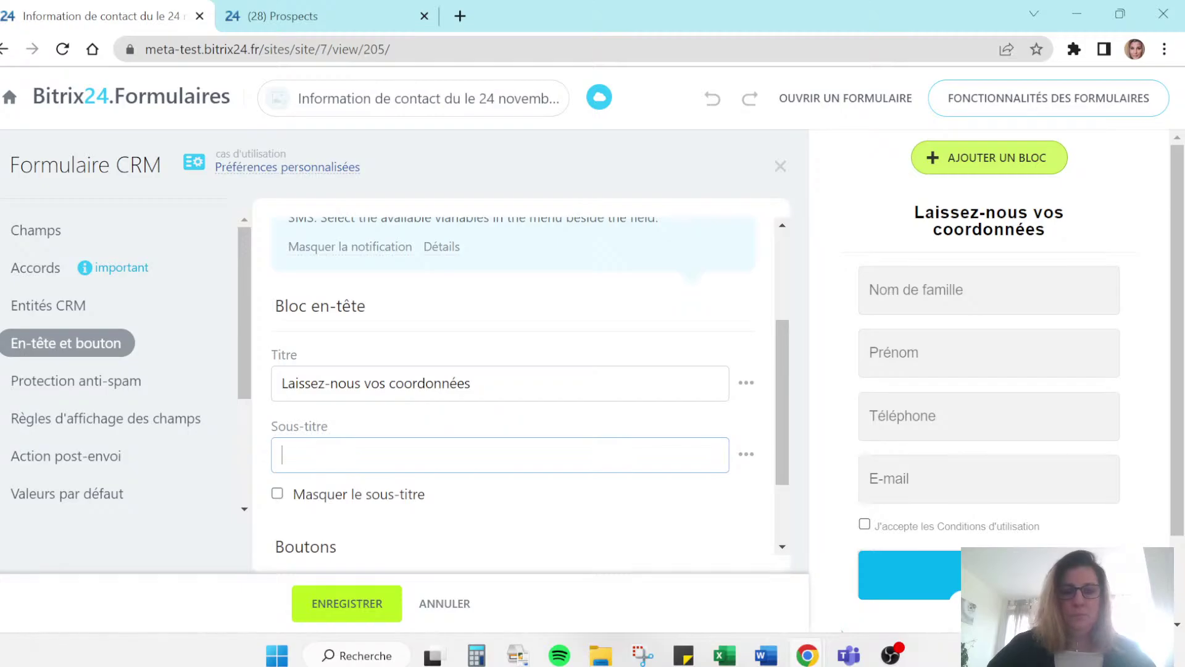
pyautogui.write('Merci')
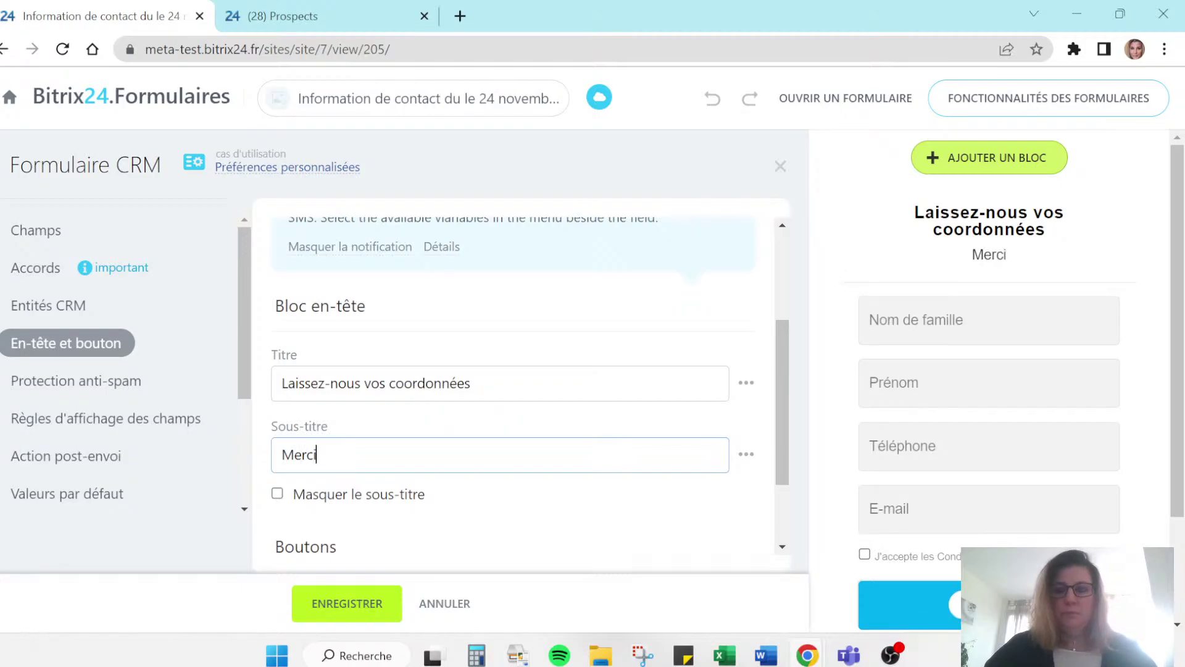
# - Change the form's submit button text to "C'est parti"
pyautogui.scroll(-2, 651, 317)
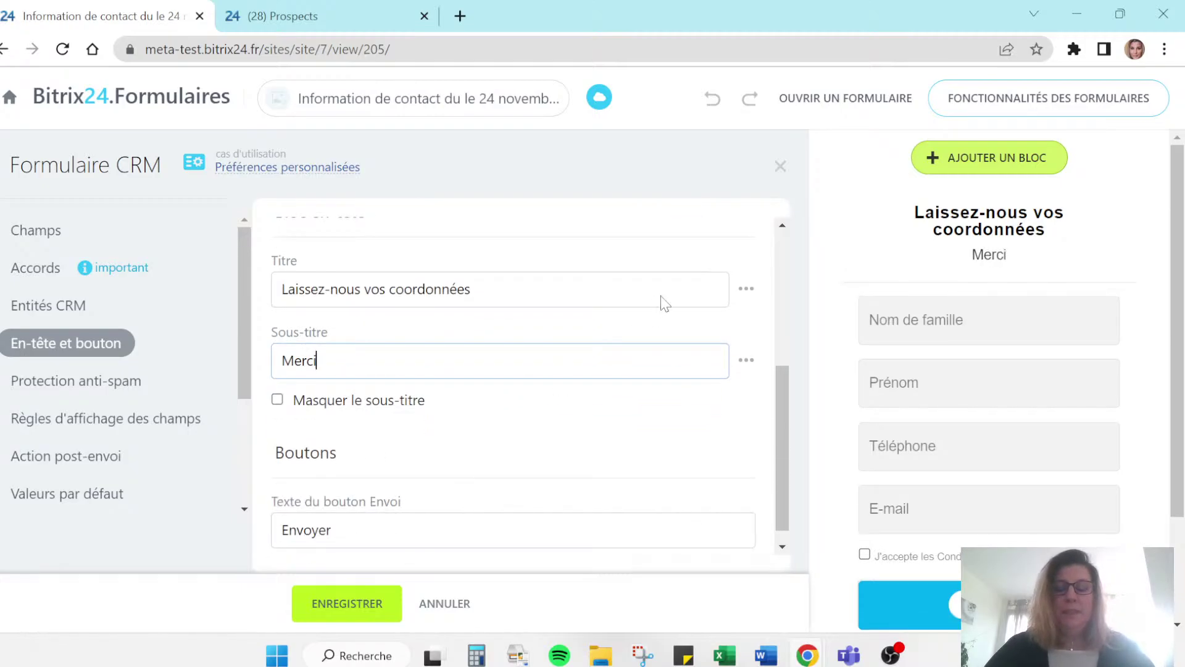
pyautogui.scroll(-1, 519, 423)
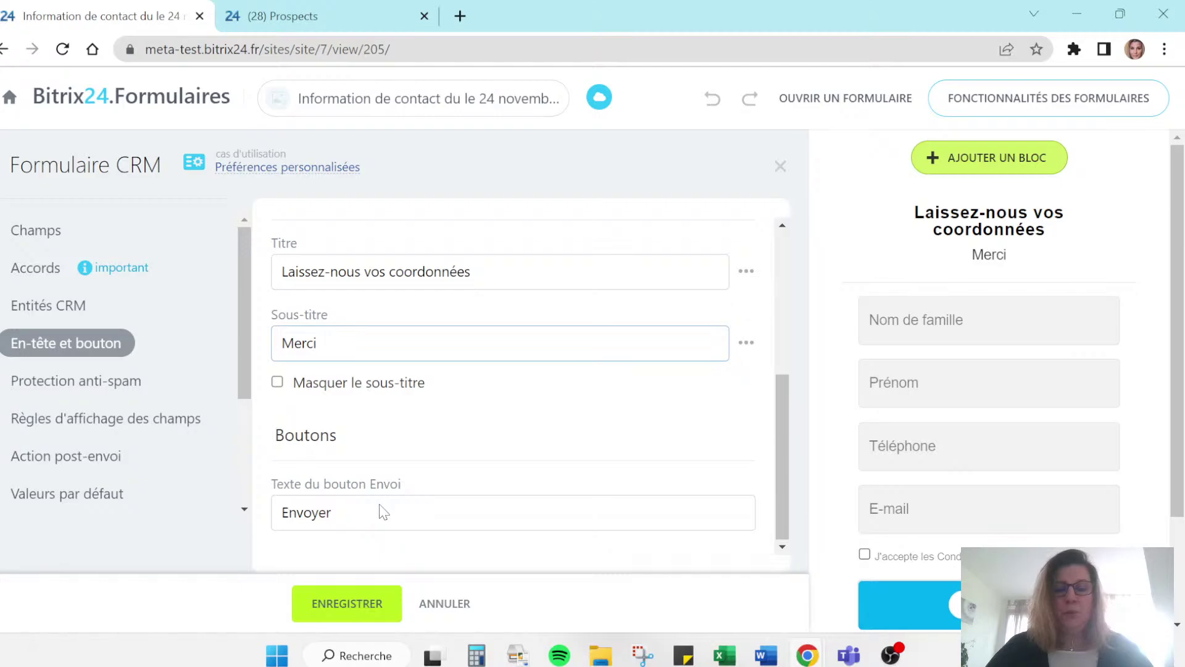
pyautogui.scroll(-2, 997, 497)
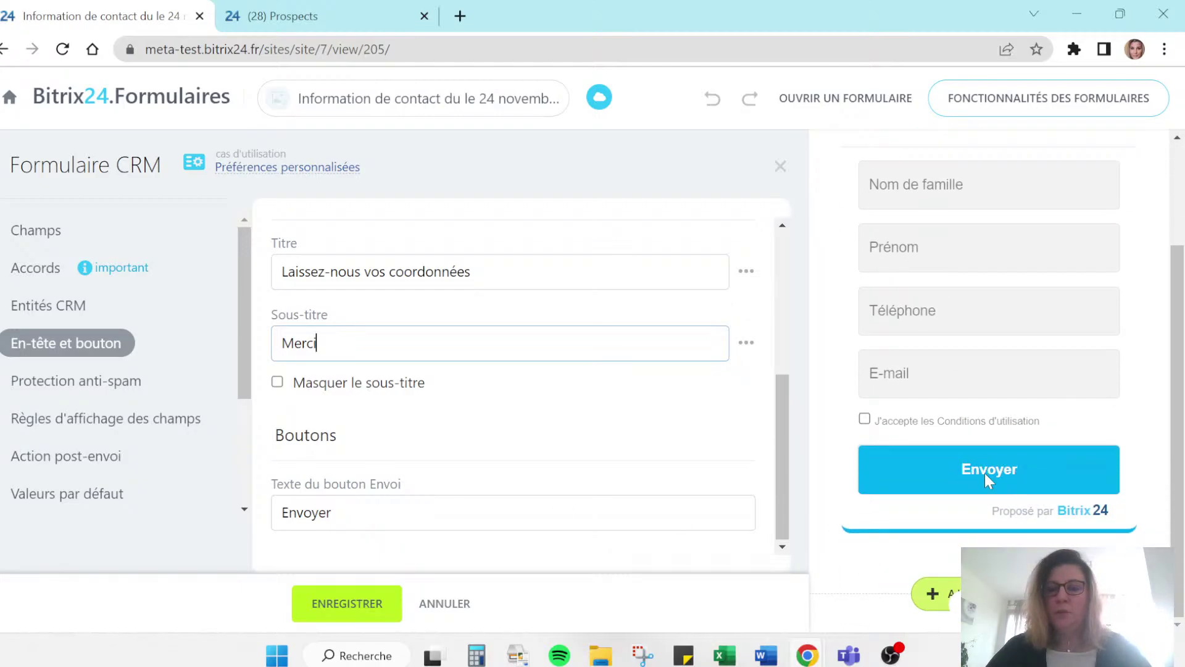
pyautogui.moveTo(337, 513); pyautogui.dragTo(280, 513)
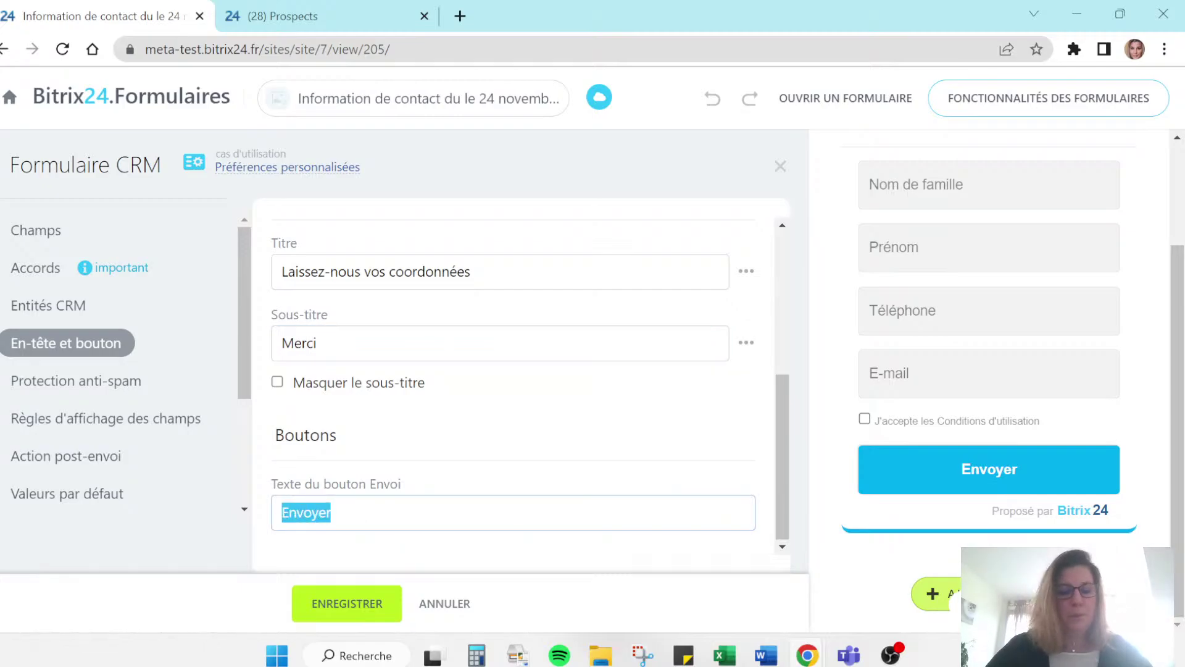
pyautogui.write("C'est p")
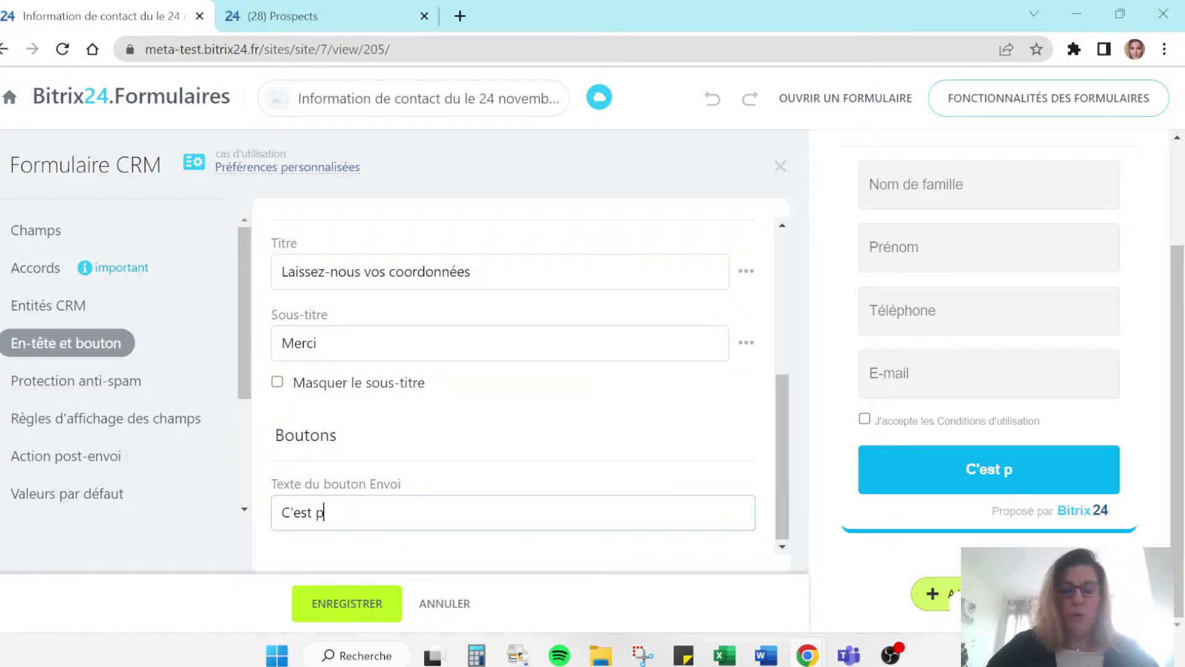
pyautogui.write('arti')
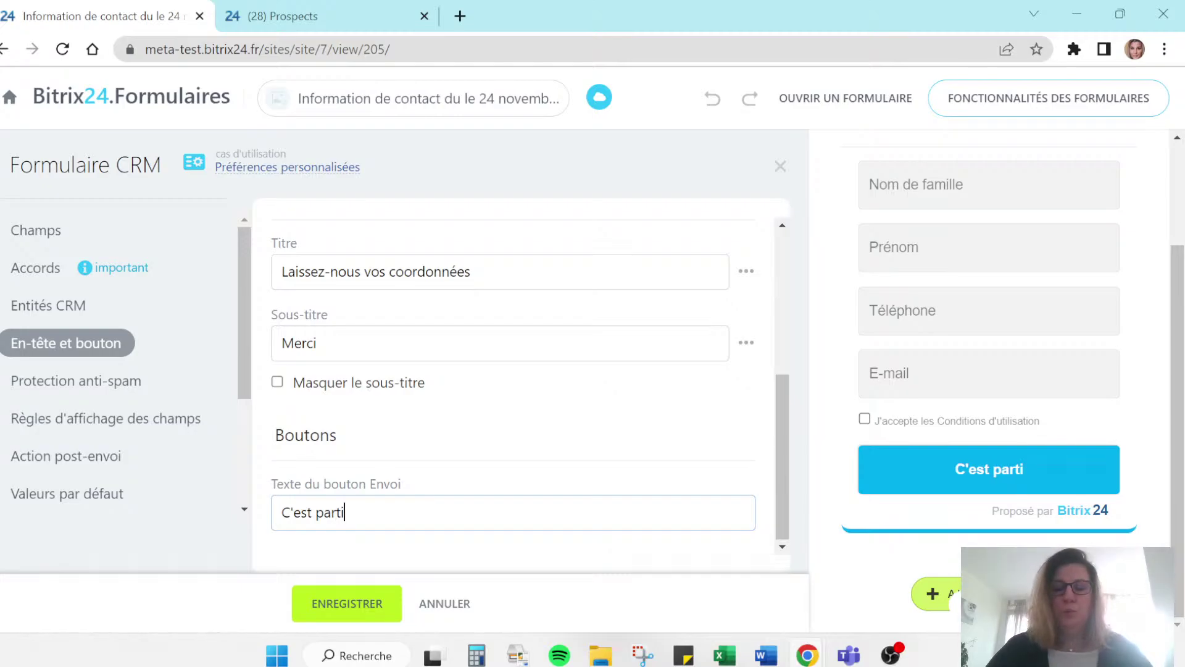
# - Review the form's anti-spam protection options and the available field display rule types
pyautogui.click(95, 384)
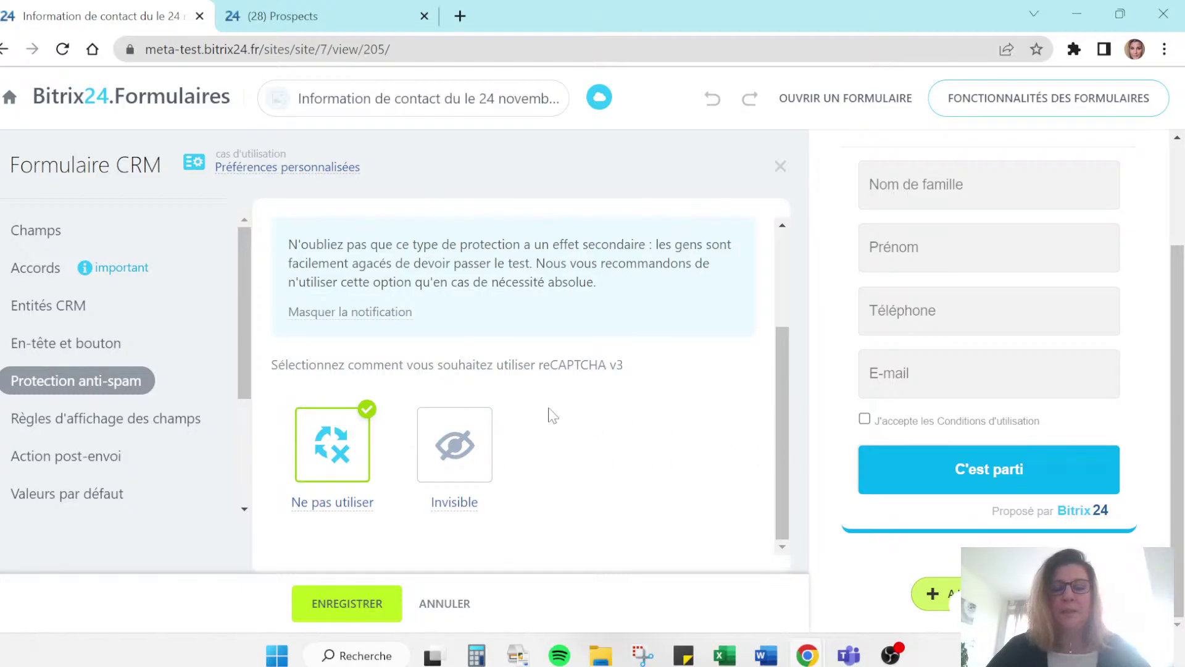
pyautogui.click(99, 421)
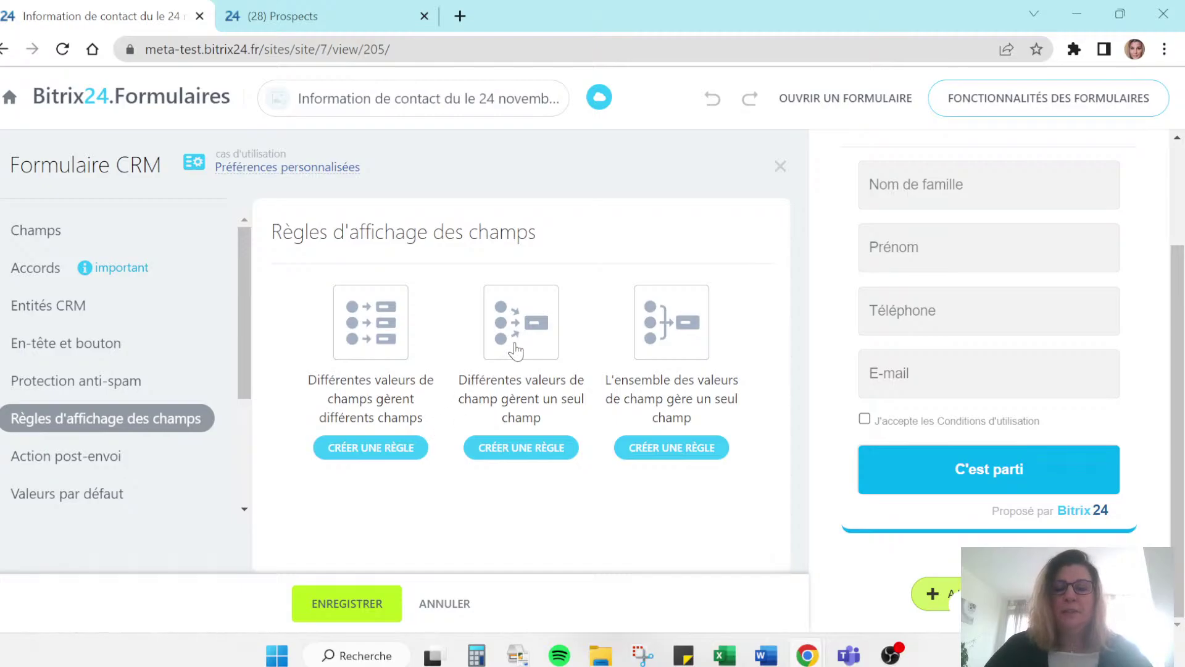
# - Create a "Différentes valeurs de champs gèrent différents champs" display rule and show the rule types available for adding another
pyautogui.click(381, 452)
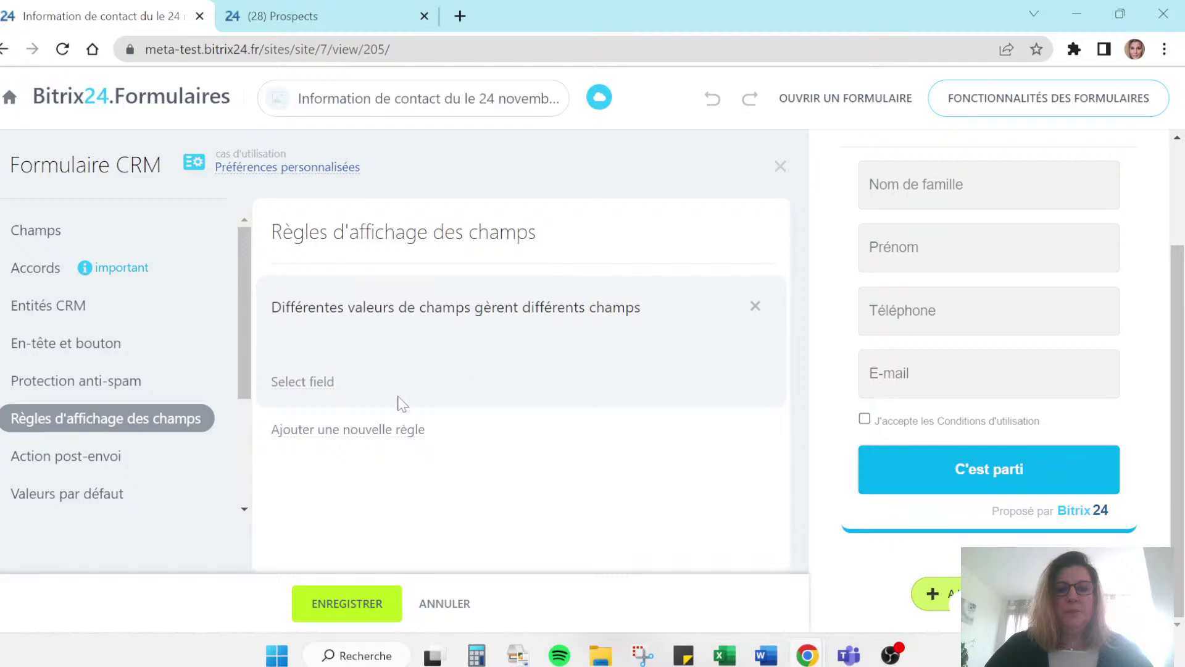
pyautogui.click(396, 432)
pyautogui.scroll(-1, 426, 443)
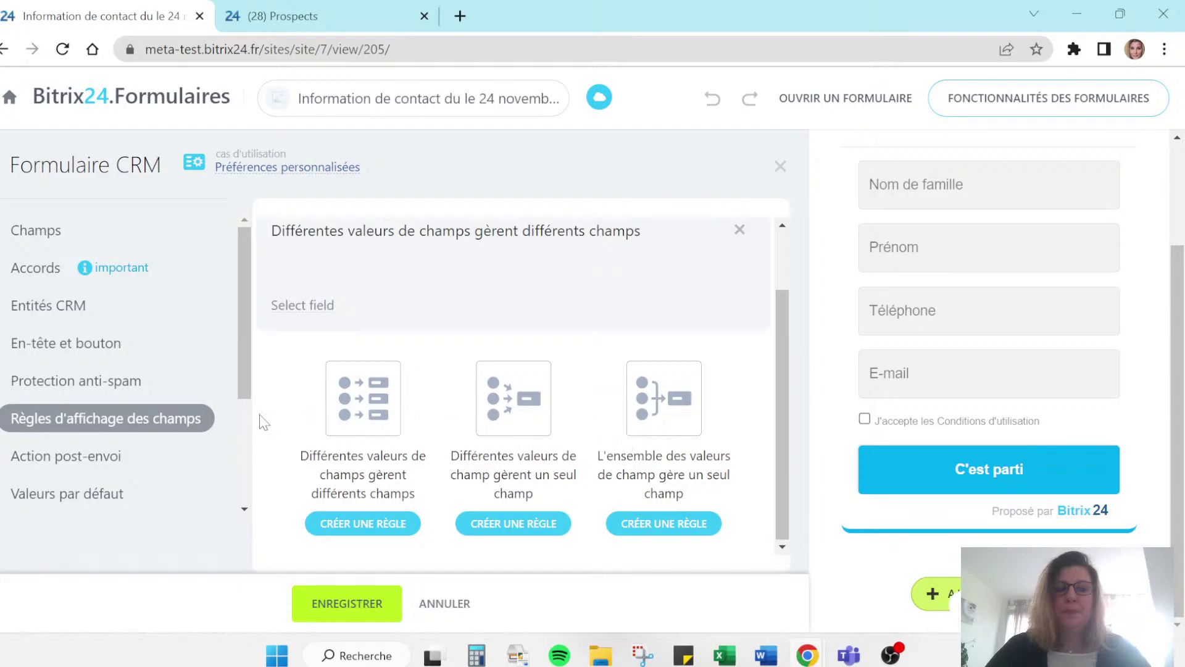
# - Choose Message as the form's post-submission action and show its success and failure messages
pyautogui.click(92, 460)
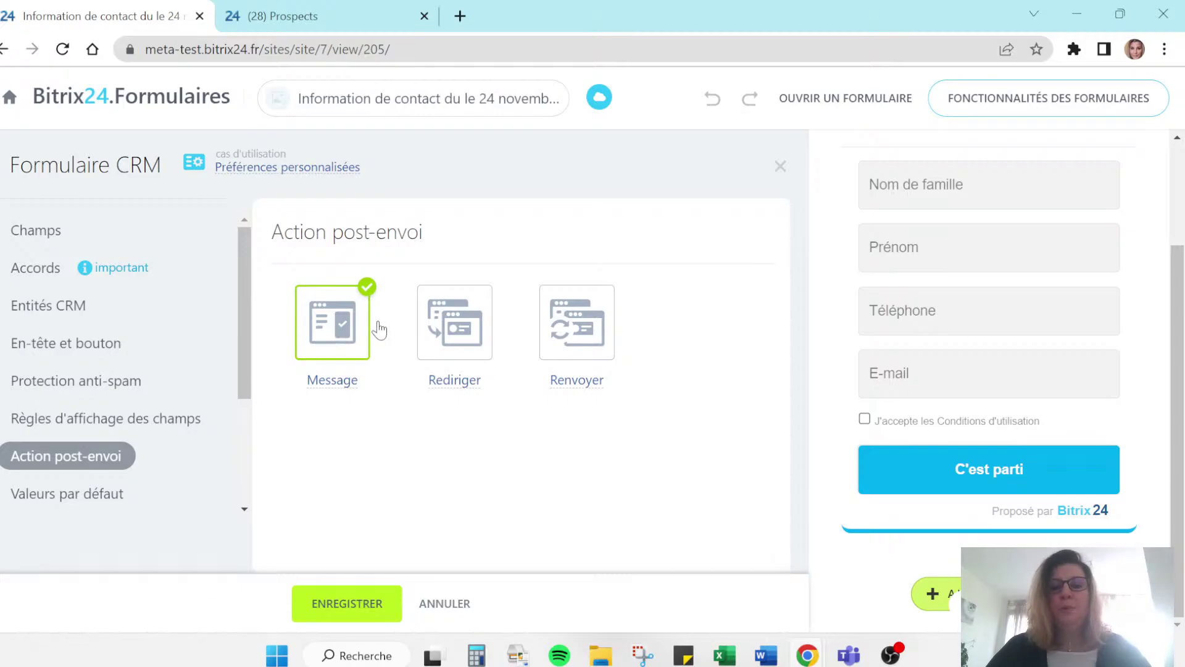
pyautogui.click(344, 324)
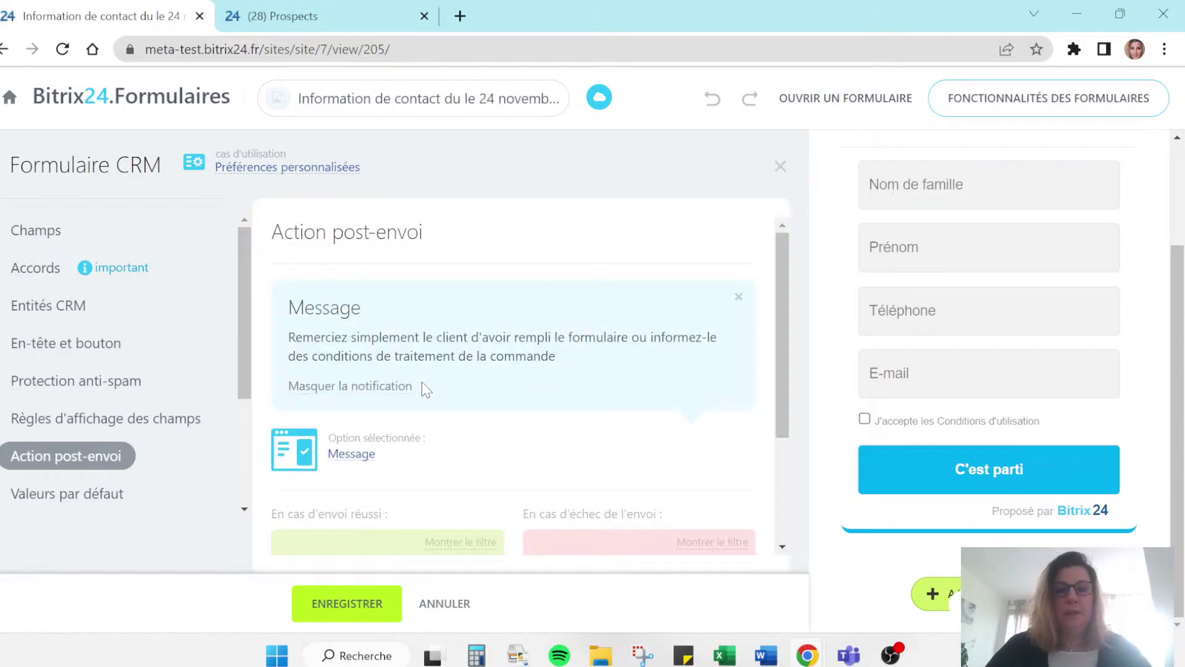
pyautogui.scroll(-3, 425, 379)
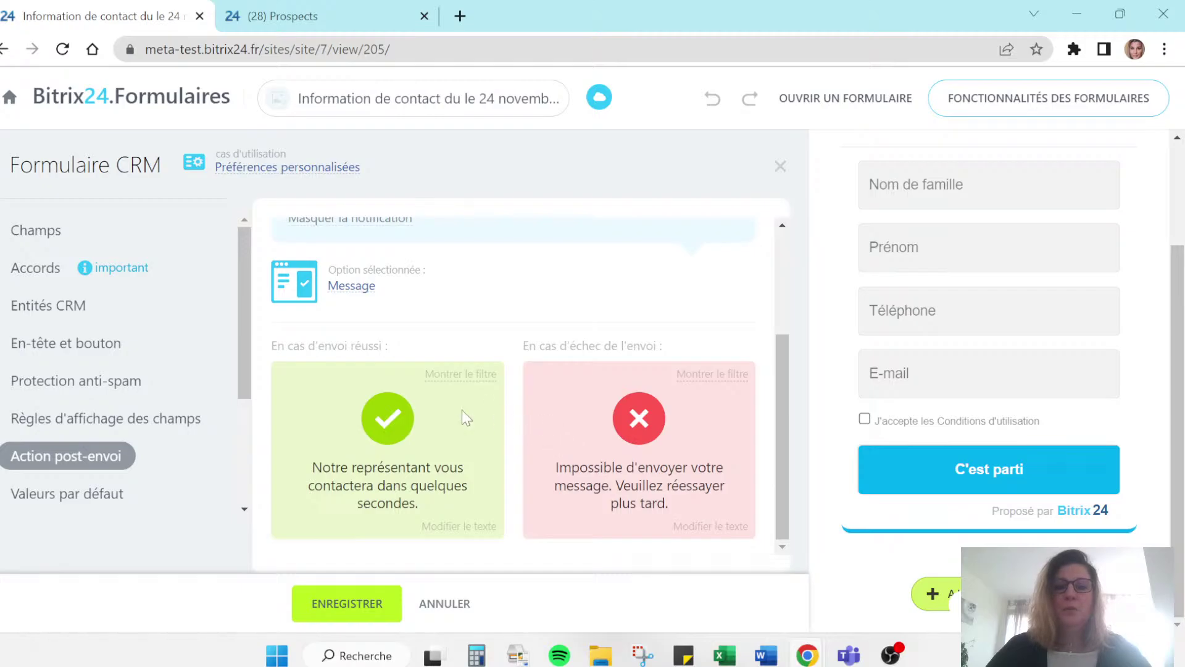
# - Add "Merci de votre retour, nous ne manquerons de vous contacter dans les meilleurs délais." at the end of the successful submission message
pyautogui.click(453, 526)
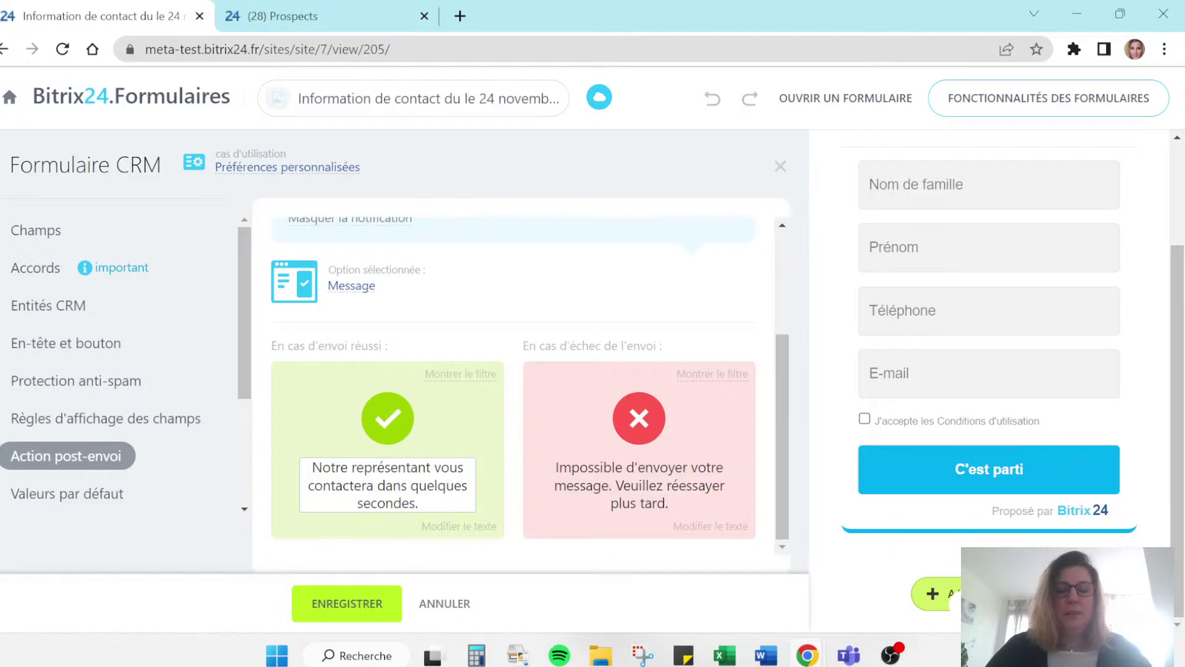
pyautogui.moveTo(419, 503); pyautogui.dragTo(296, 465)
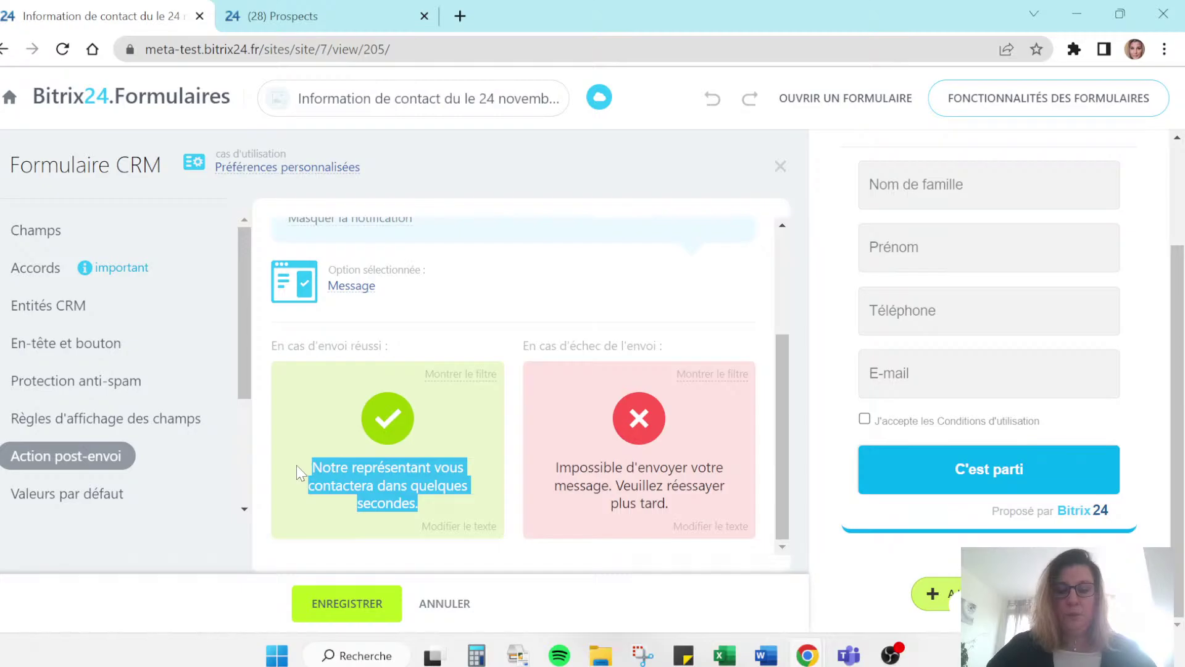
pyautogui.click(461, 532)
pyautogui.click(411, 486)
pyautogui.moveTo(419, 503); pyautogui.dragTo(343, 486)
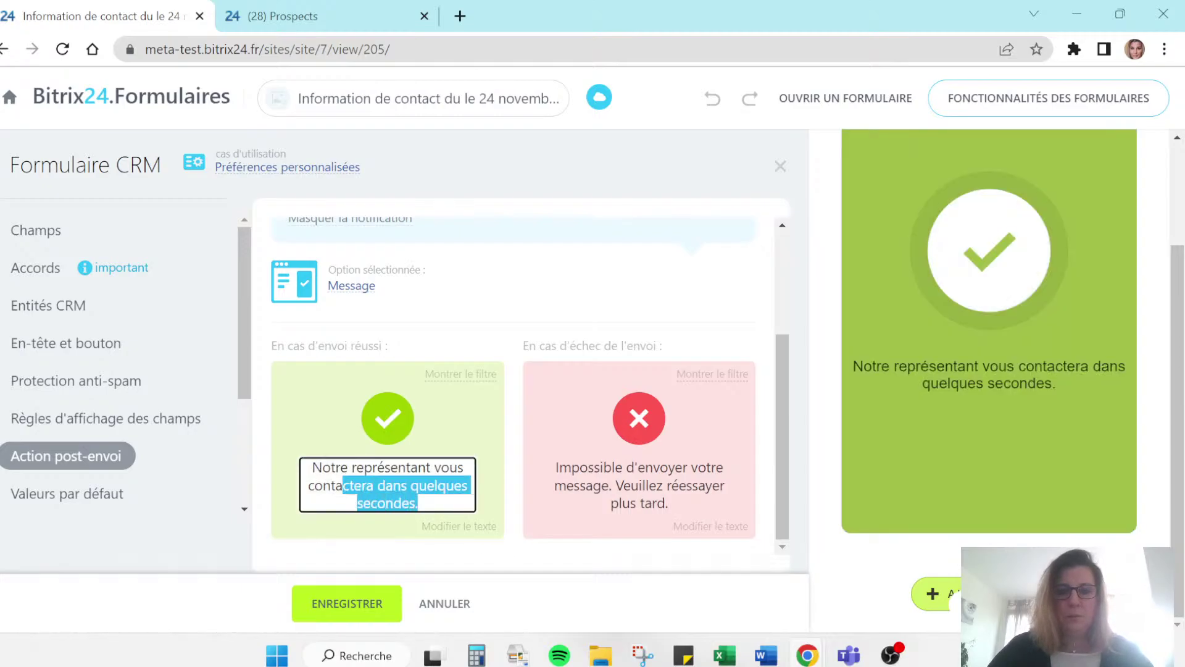
pyautogui.click(267, 469)
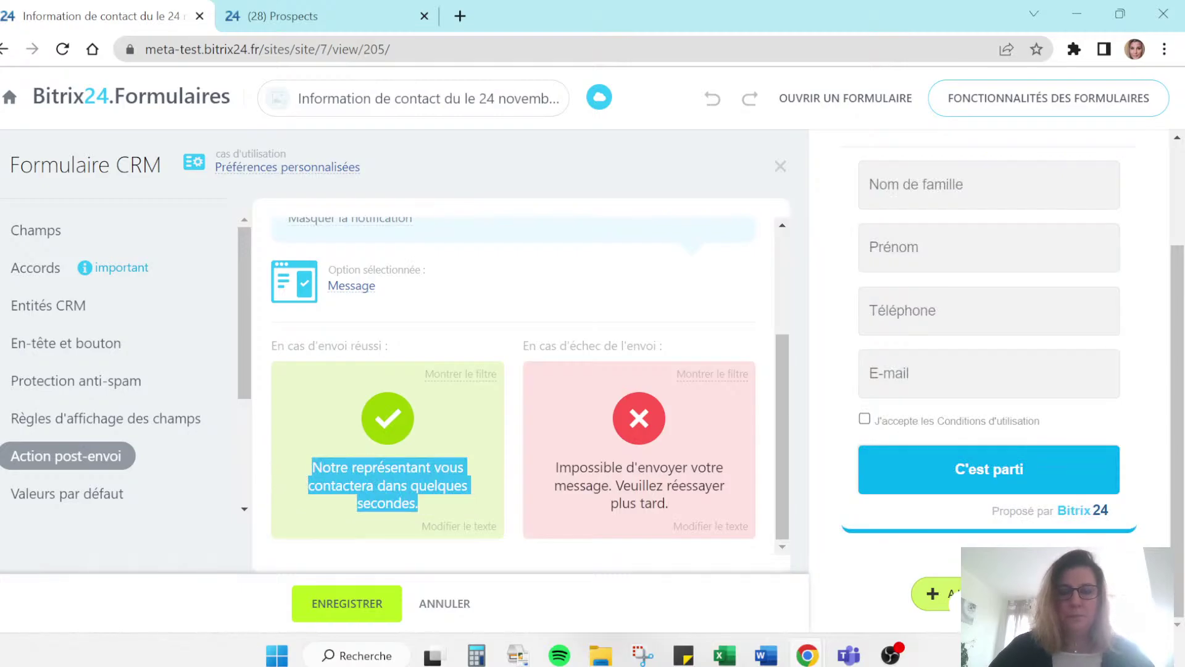
pyautogui.click(438, 505)
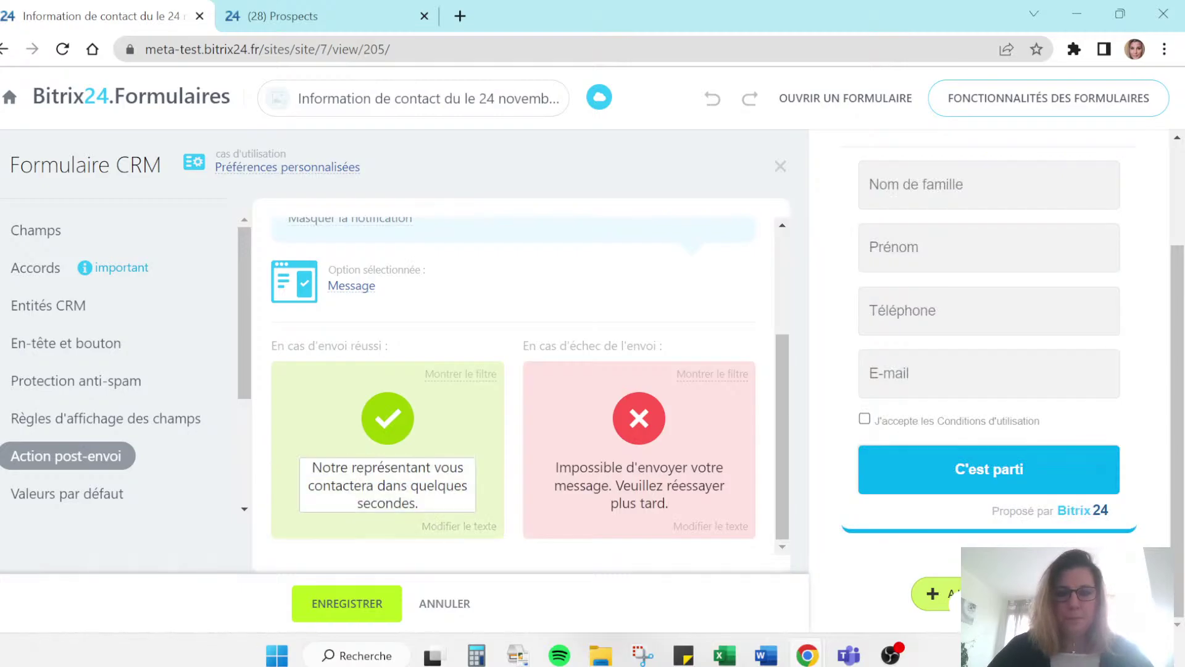
pyautogui.click(402, 502)
pyautogui.press('BackSpace')
pyautogui.write('d')
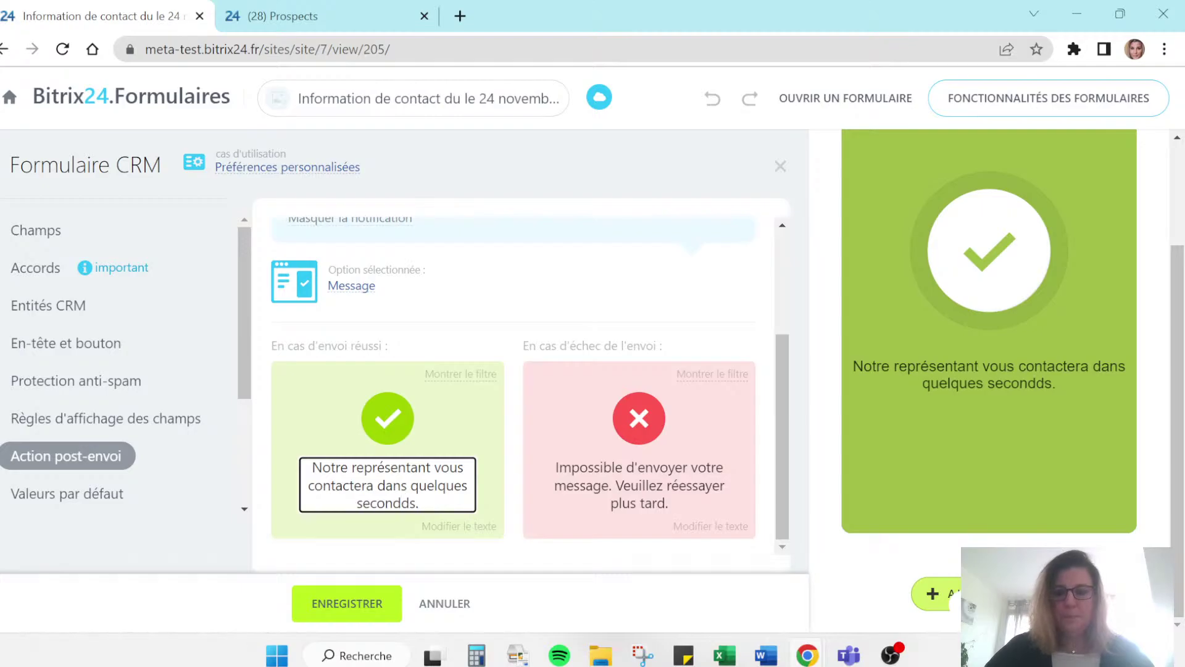
pyautogui.press('BackSpace')
pyautogui.write('M')
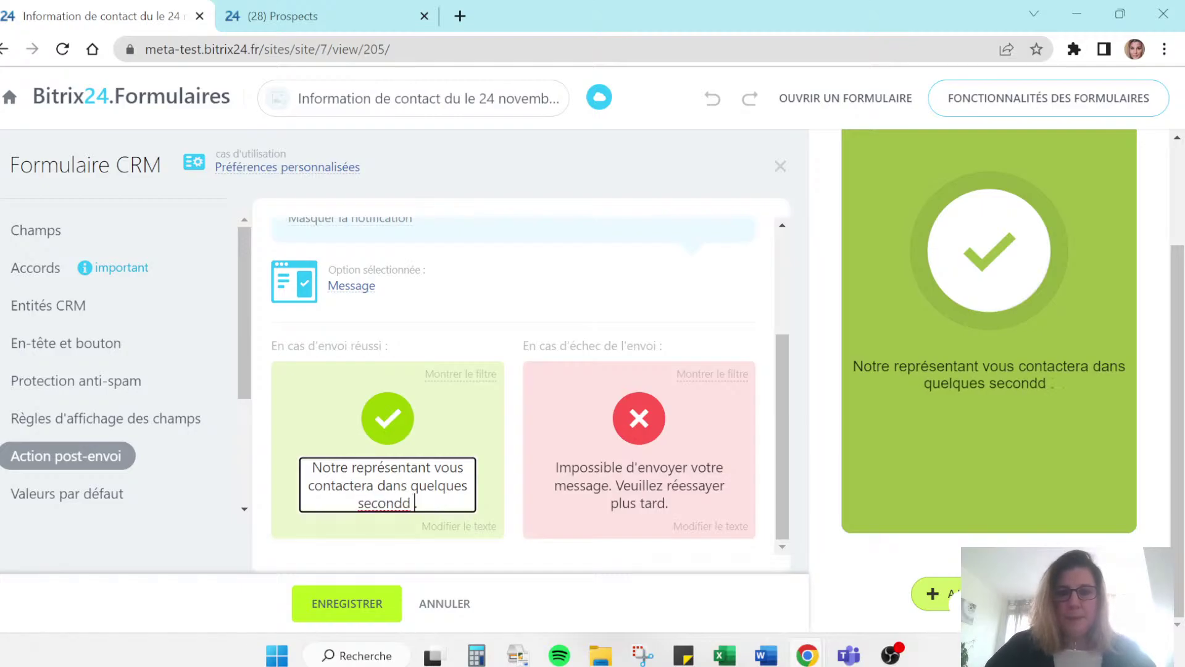
pyautogui.write('er')
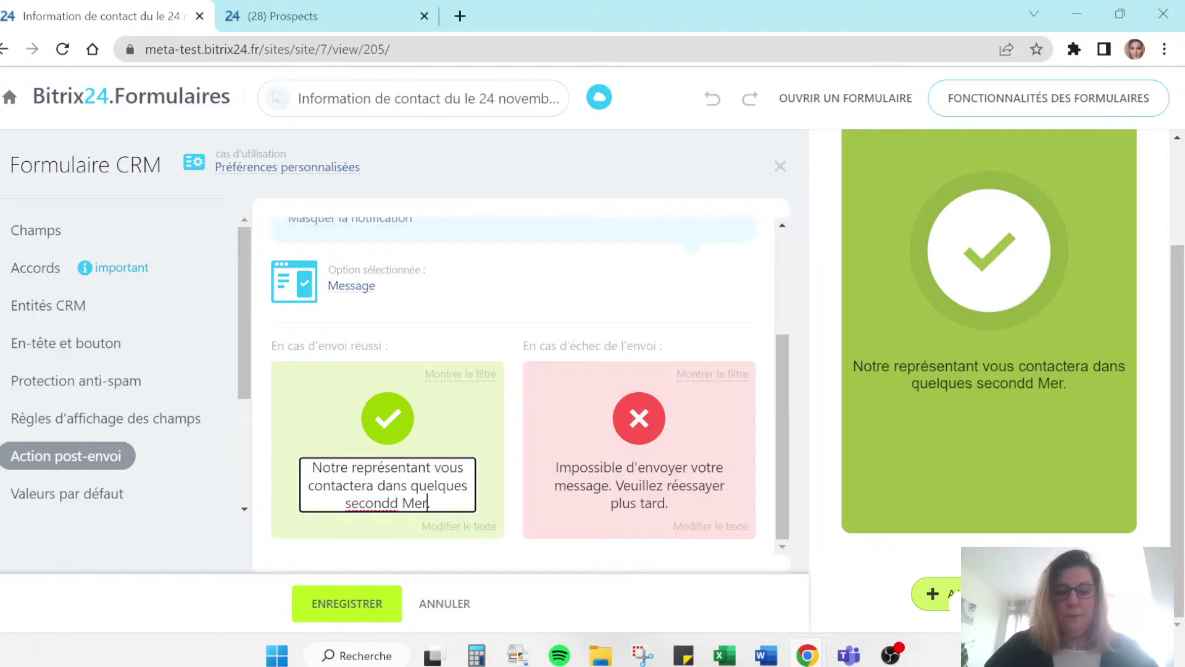
pyautogui.write('ci de votre retou')
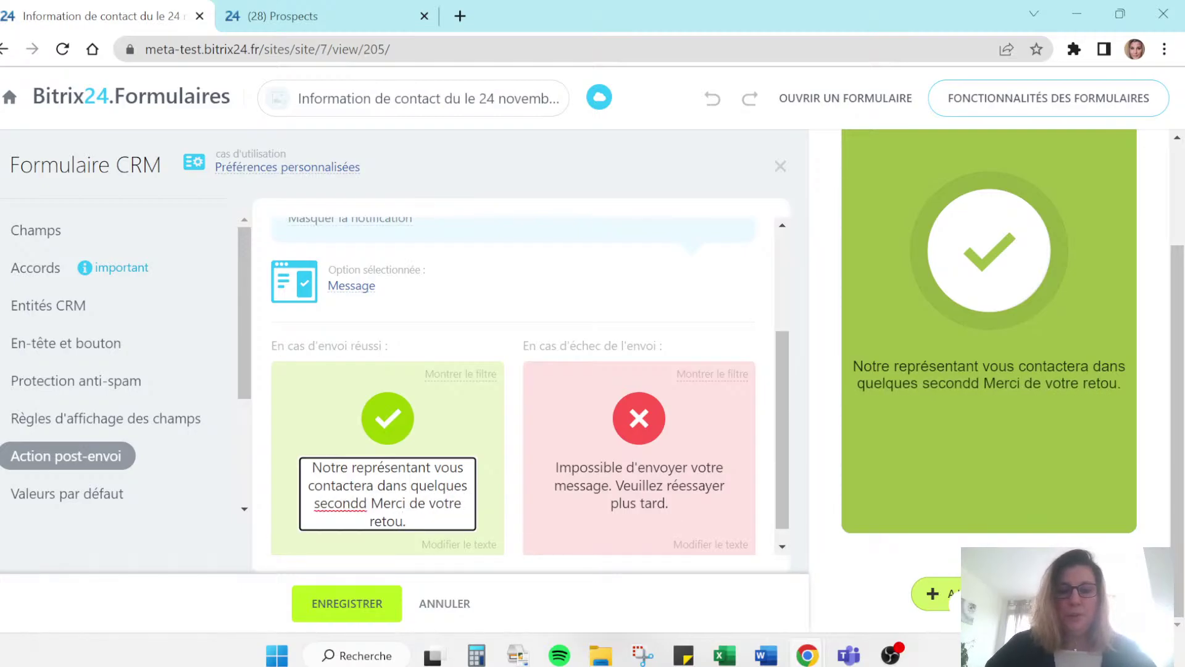
pyautogui.write('r, n')
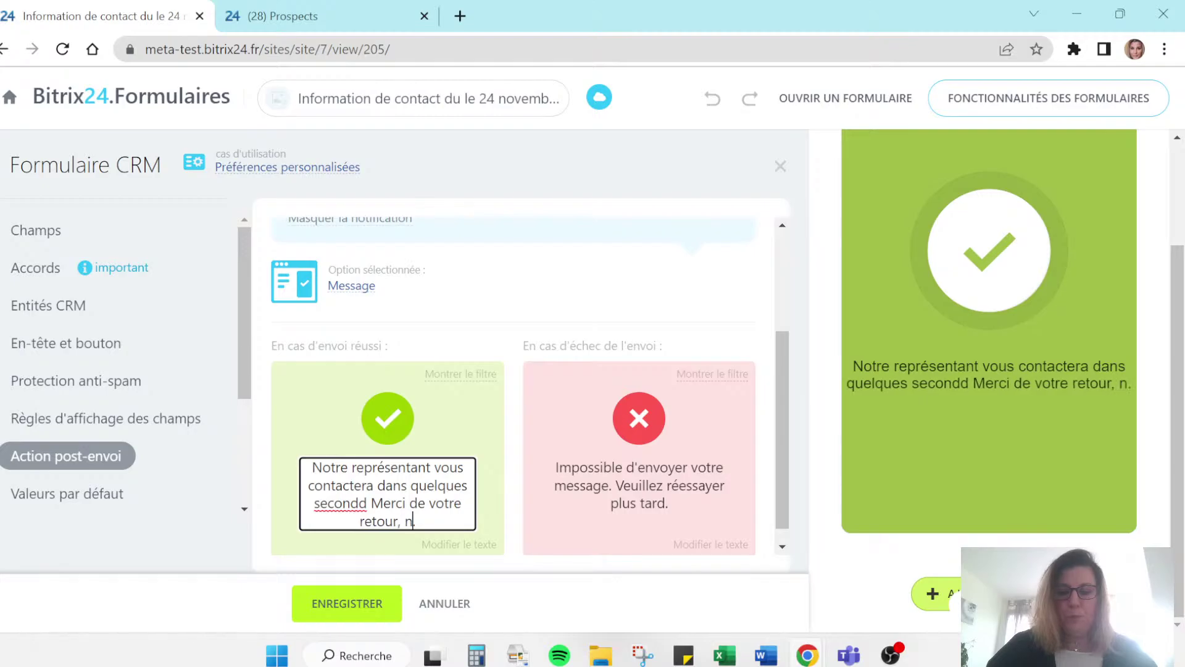
pyautogui.write('ous ne manquer')
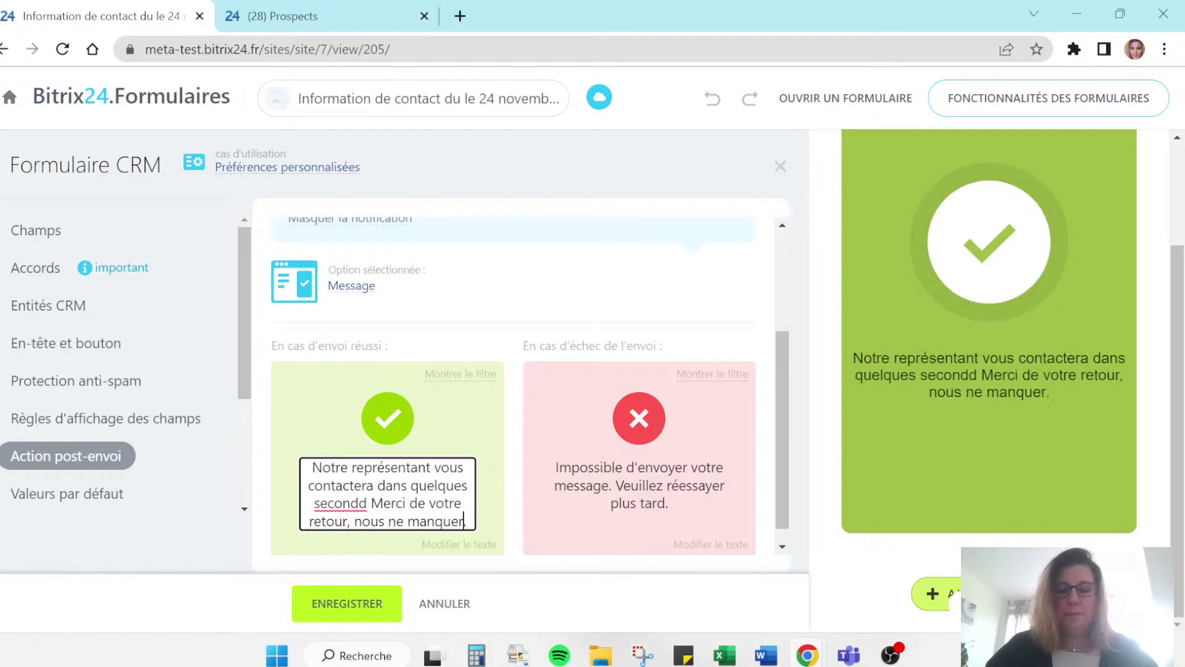
pyautogui.write('ons de vous co')
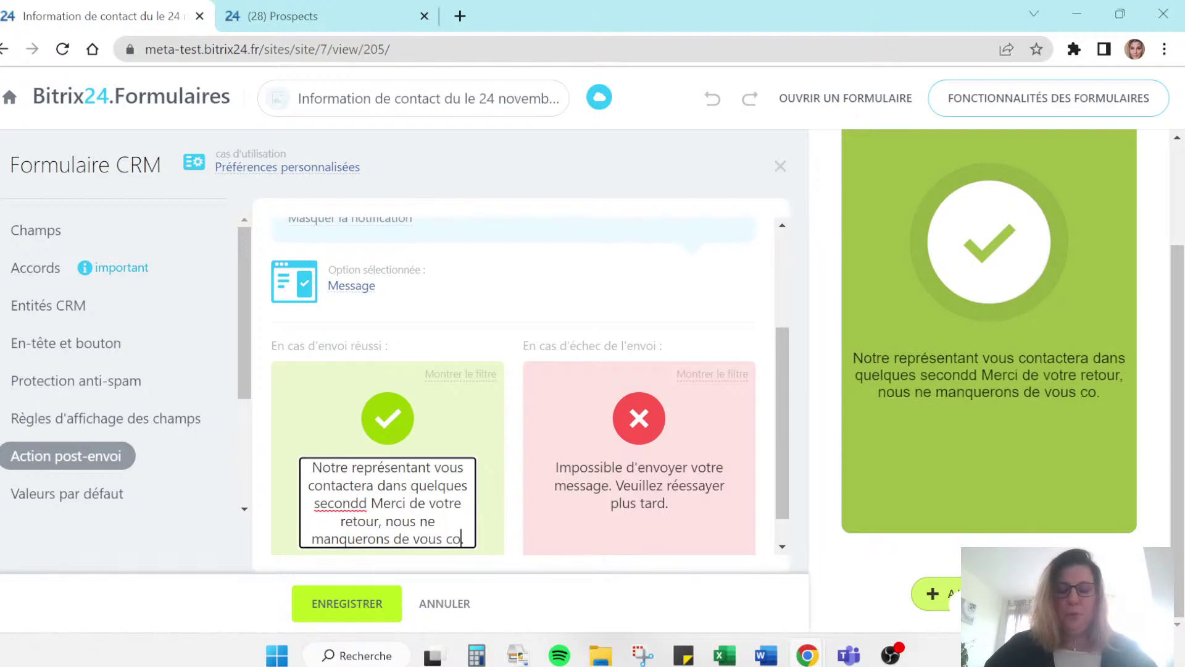
pyautogui.write('ntacter dans ')
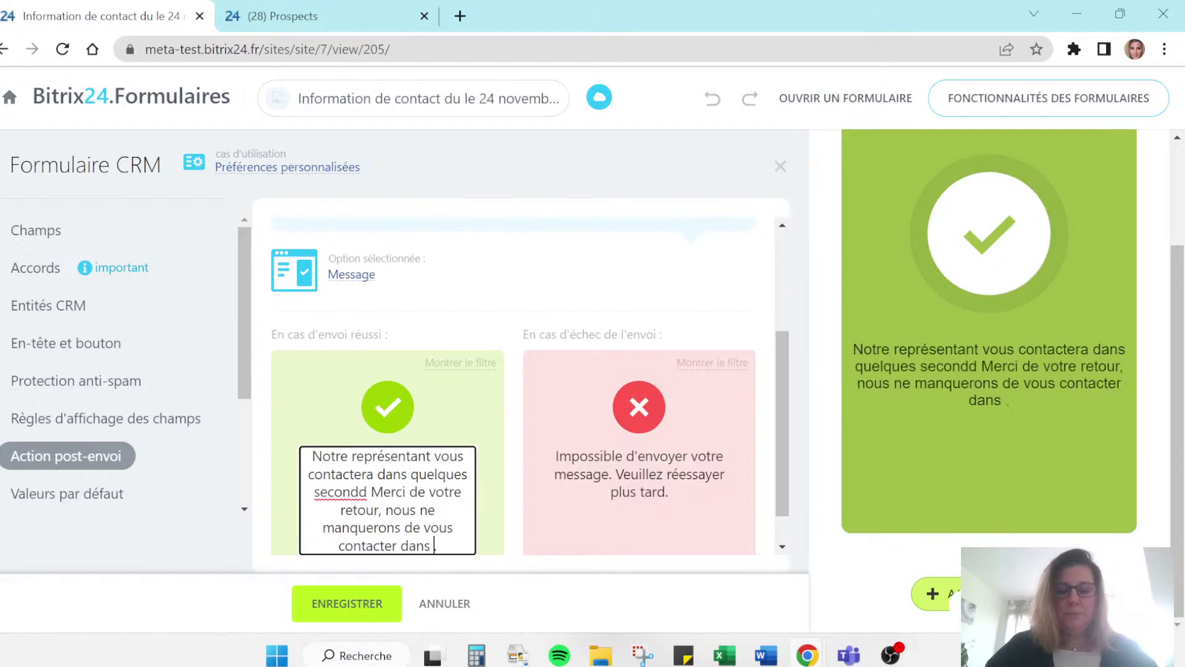
pyautogui.write('les meilleur')
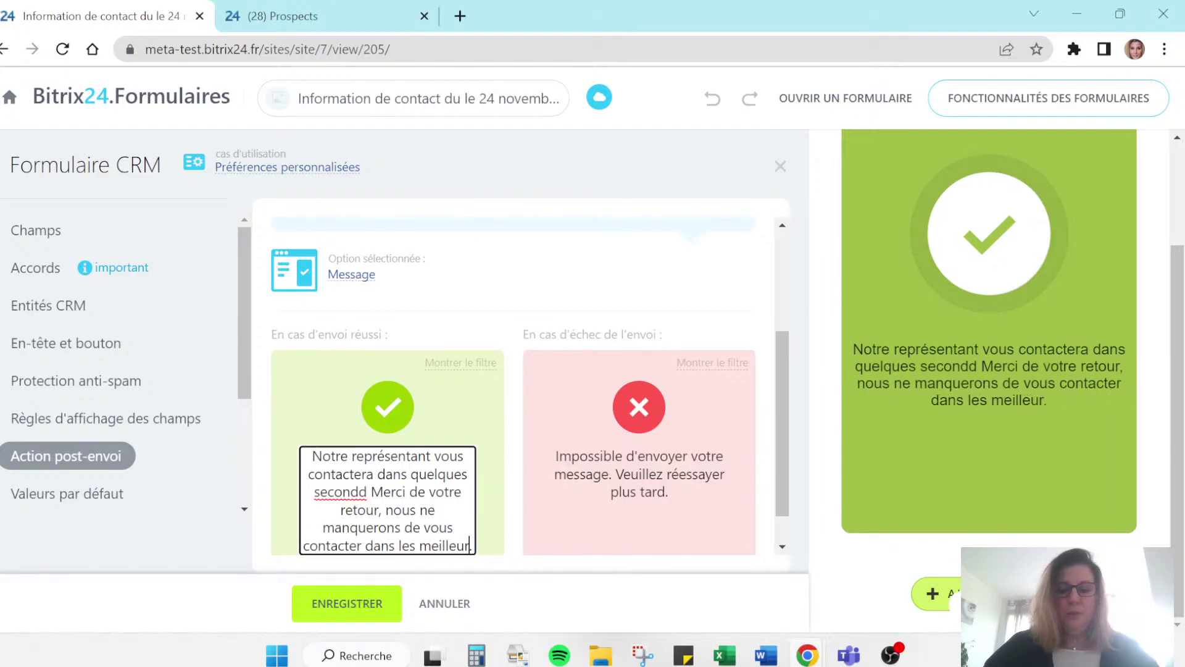
pyautogui.write('s délais.')
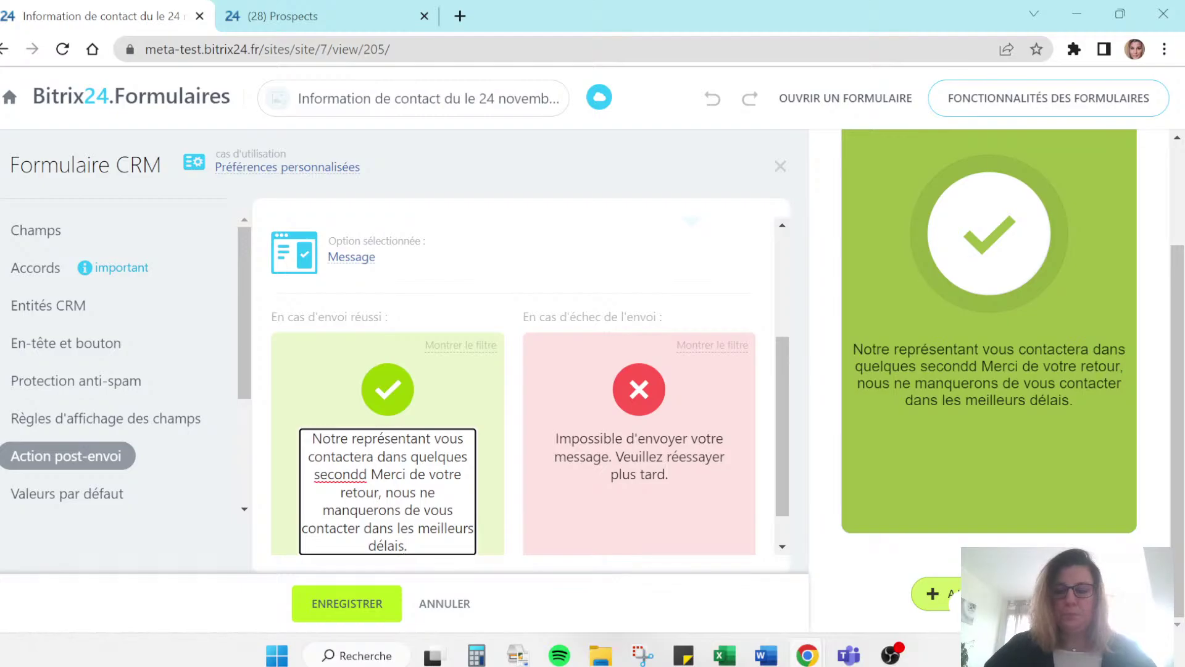
pyautogui.press('Delete')
pyautogui.write('.')
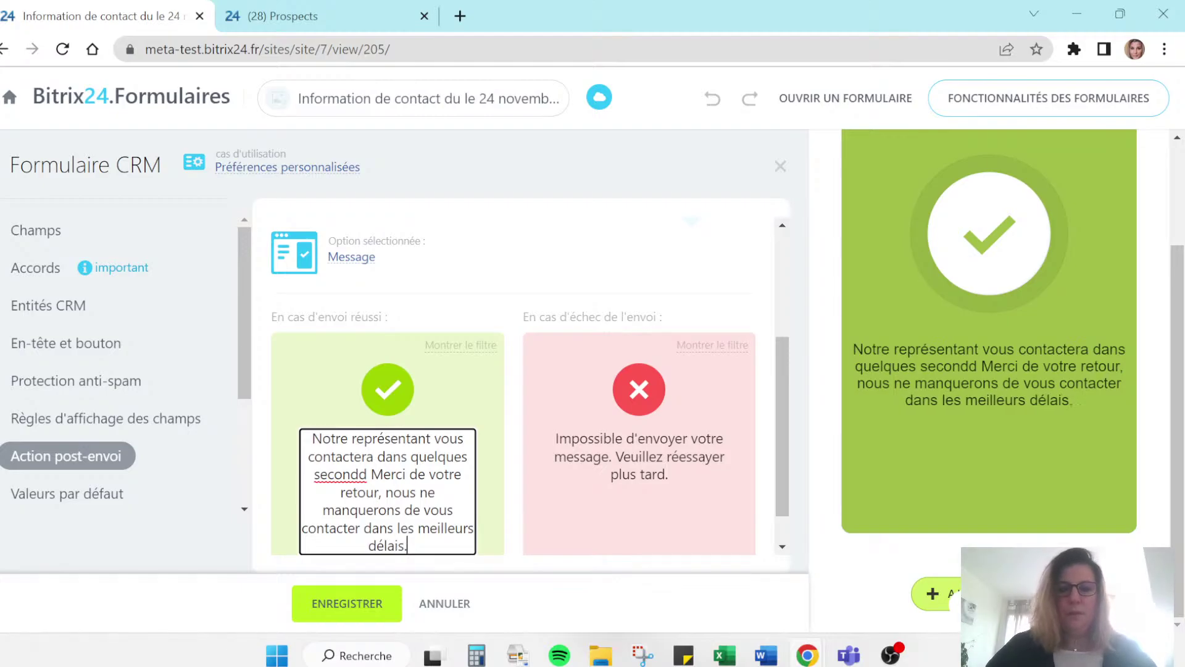
# - Delete the original sentence about the representative preceding "Merci de votre retour" in the successful submission message
pyautogui.moveTo(371, 474); pyautogui.dragTo(312, 439)
pyautogui.press('BackSpace')
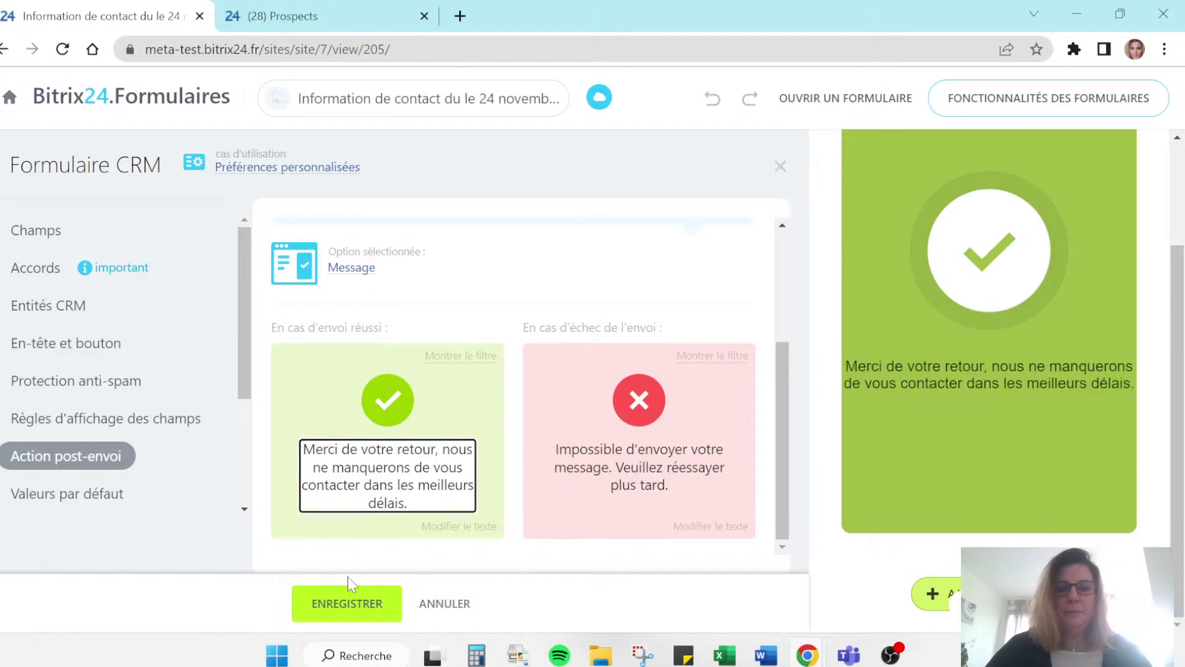
pyautogui.click(432, 417)
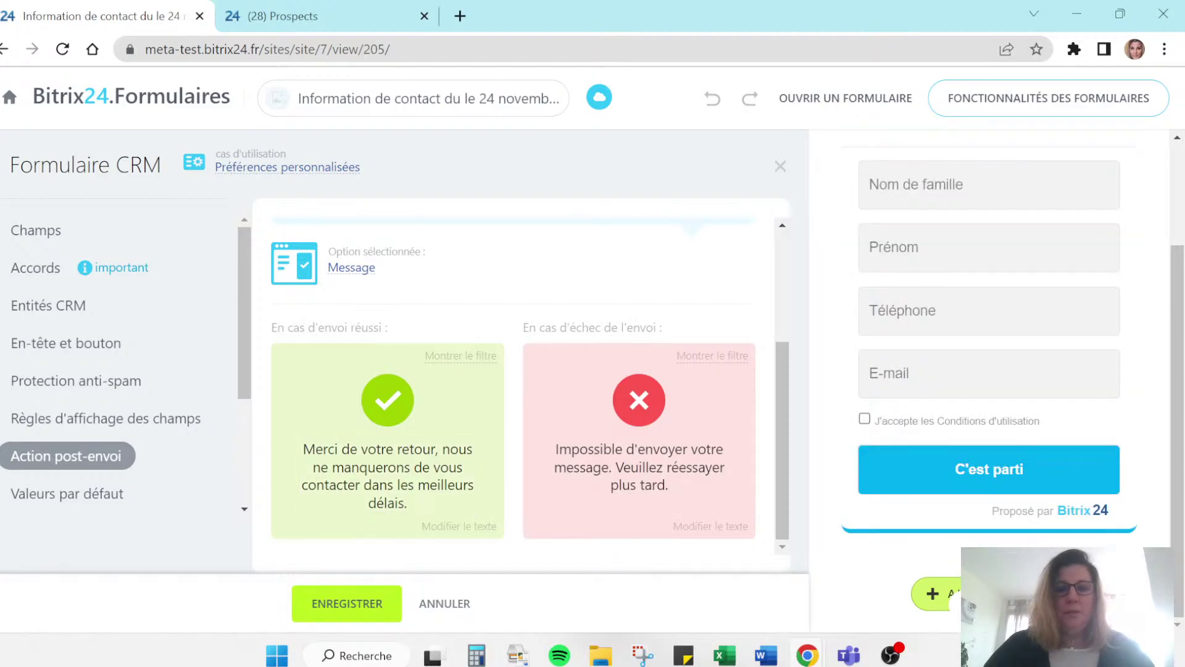
# - Review the Rediriger post-submission option and its link fields for successful and failed submissions
pyautogui.scroll(3, 389, 405)
pyautogui.scroll(-3, 389, 405)
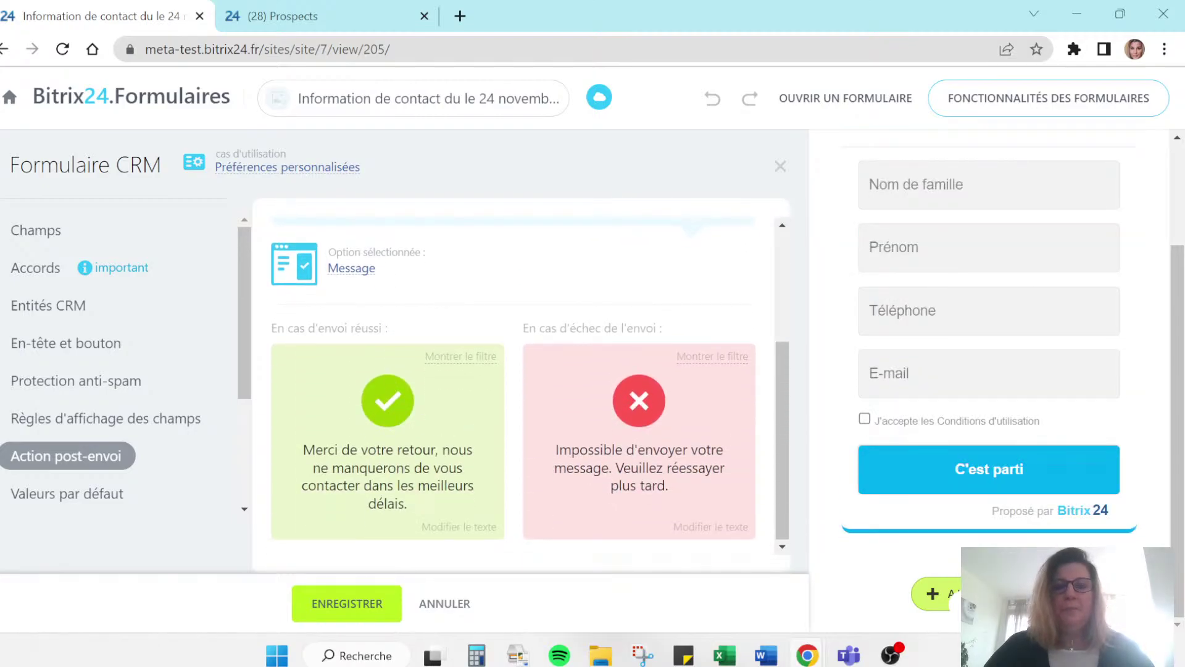
pyautogui.scroll(3, 389, 405)
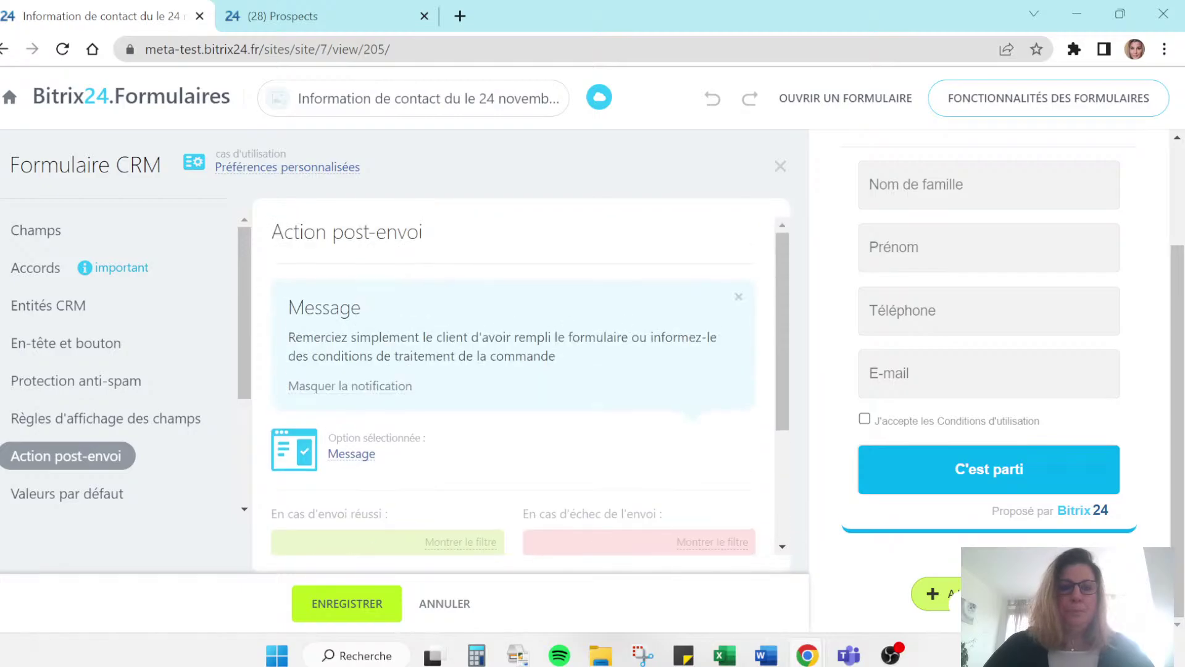
pyautogui.click(121, 458)
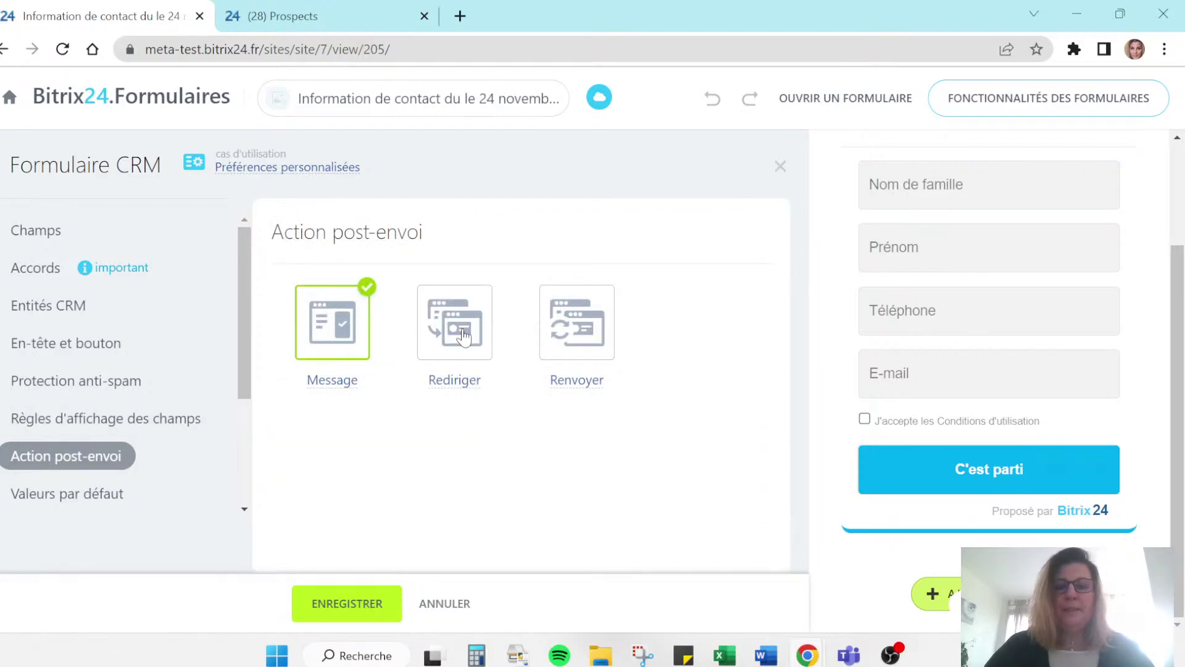
pyautogui.click(462, 334)
pyautogui.scroll(-2, 513, 382)
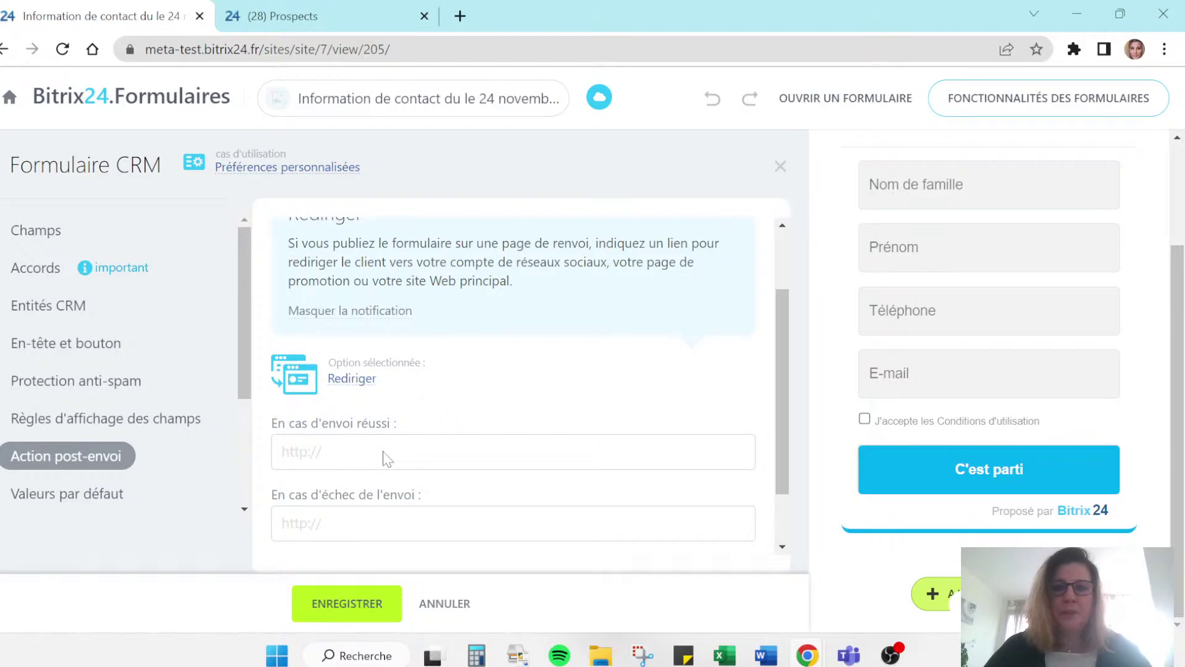
# - Examine the Renvoyer post-submission option, including its description, success and failure messages and resend button
pyautogui.click(122, 460)
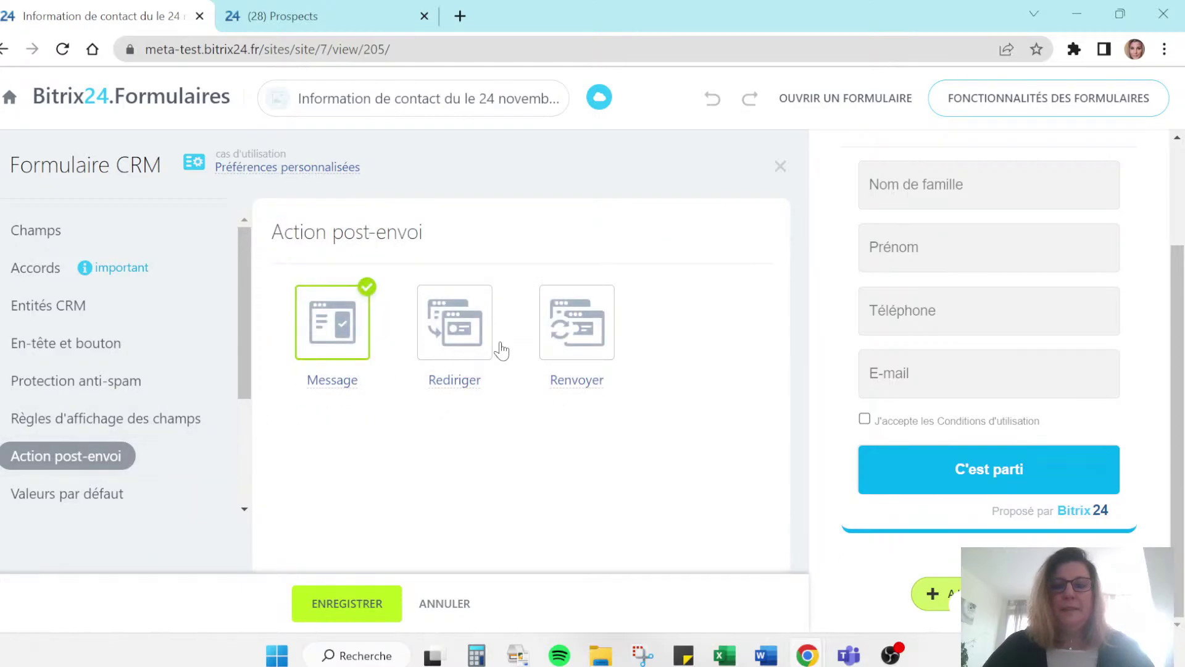
pyautogui.click(575, 340)
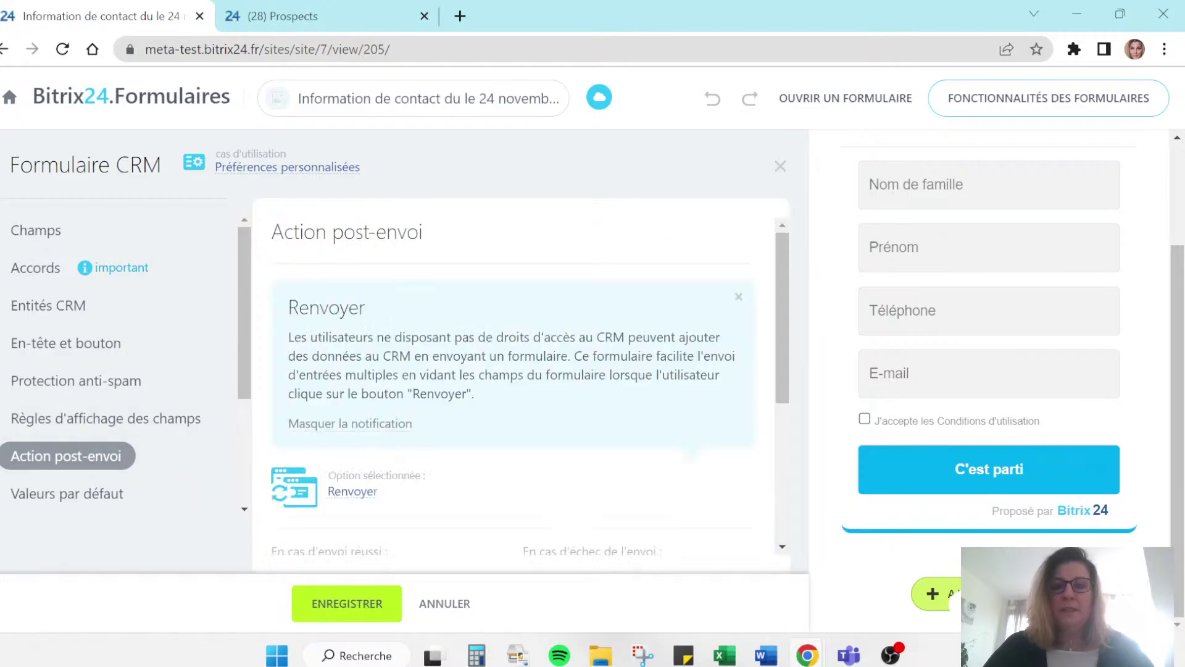
pyautogui.scroll(-3, 517, 367)
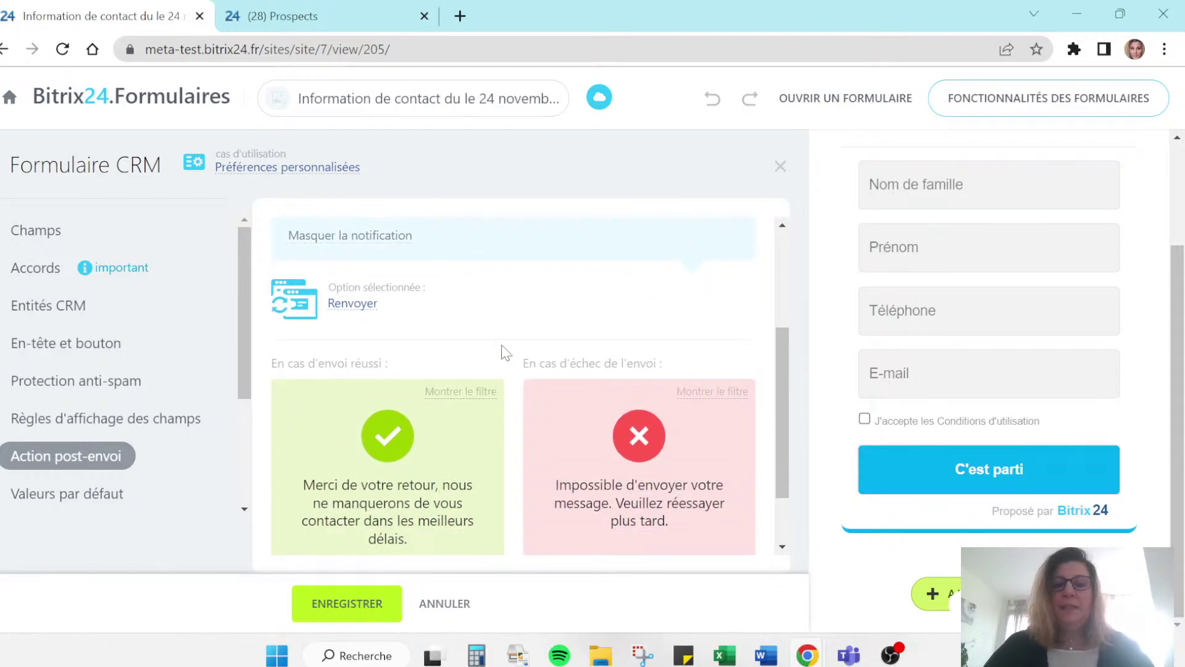
pyautogui.scroll(2, 501, 346)
pyautogui.scroll(2, 502, 352)
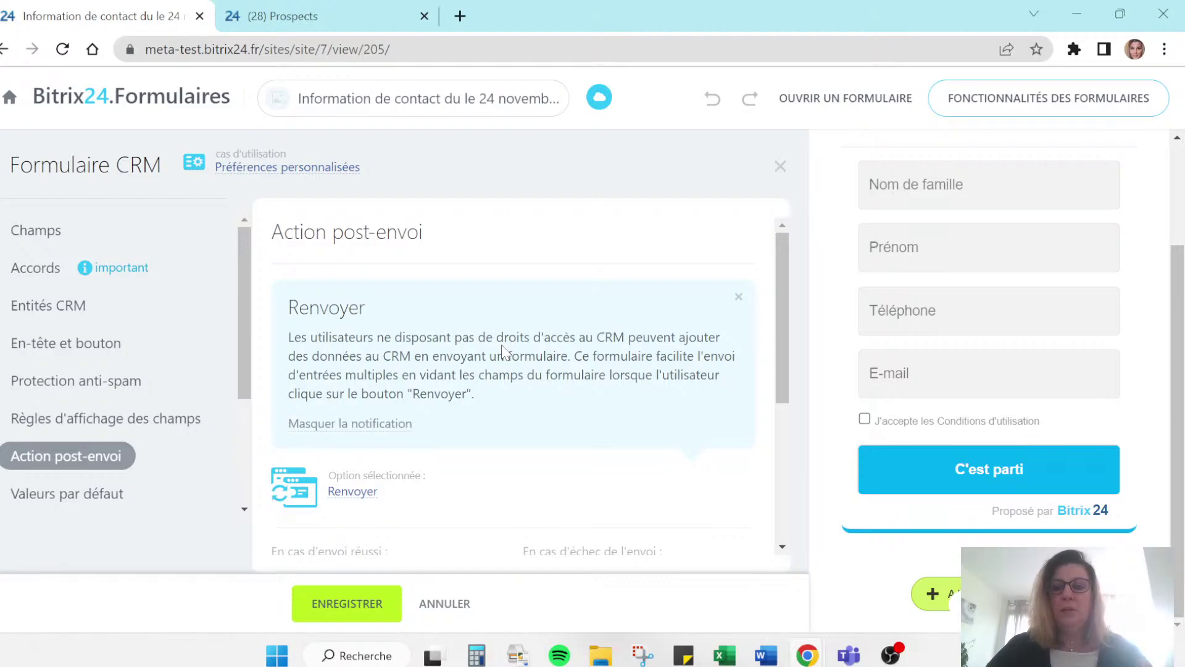
pyautogui.scroll(-3, 503, 351)
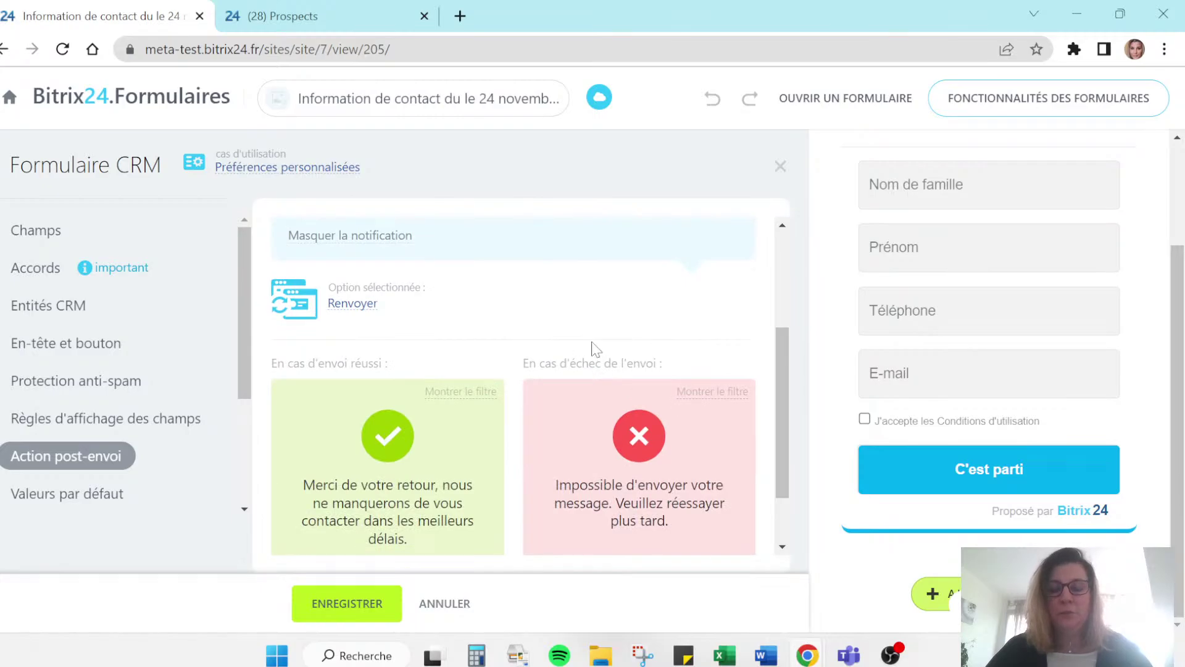
pyautogui.scroll(-1, 594, 349)
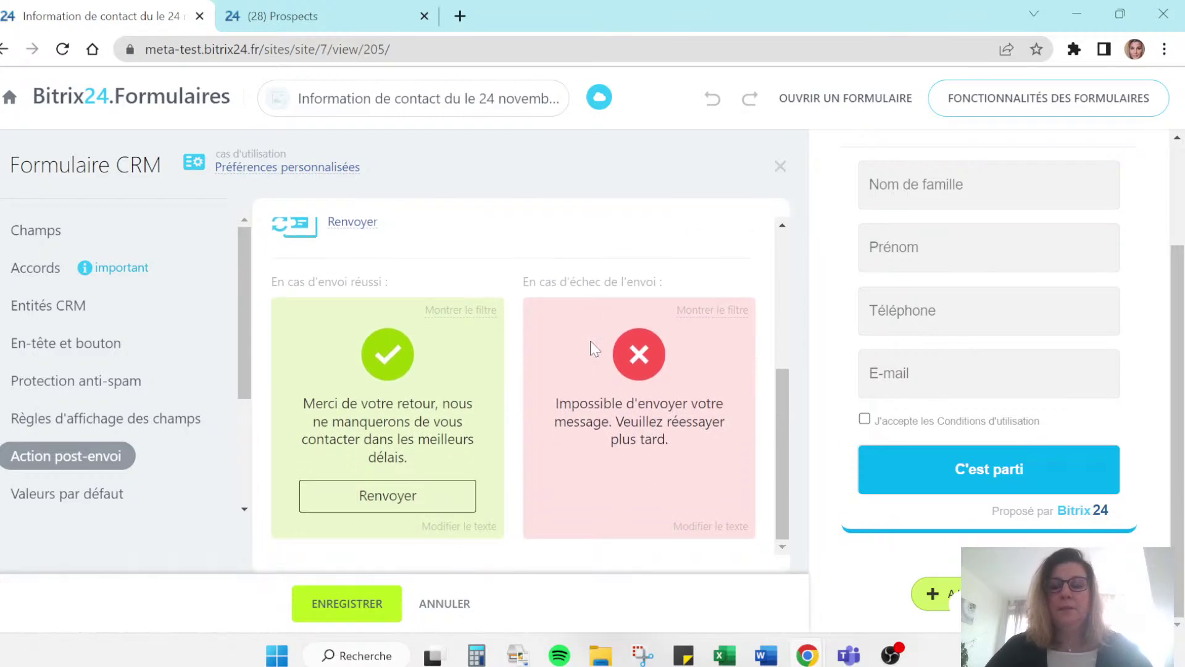
pyautogui.scroll(3, 583, 346)
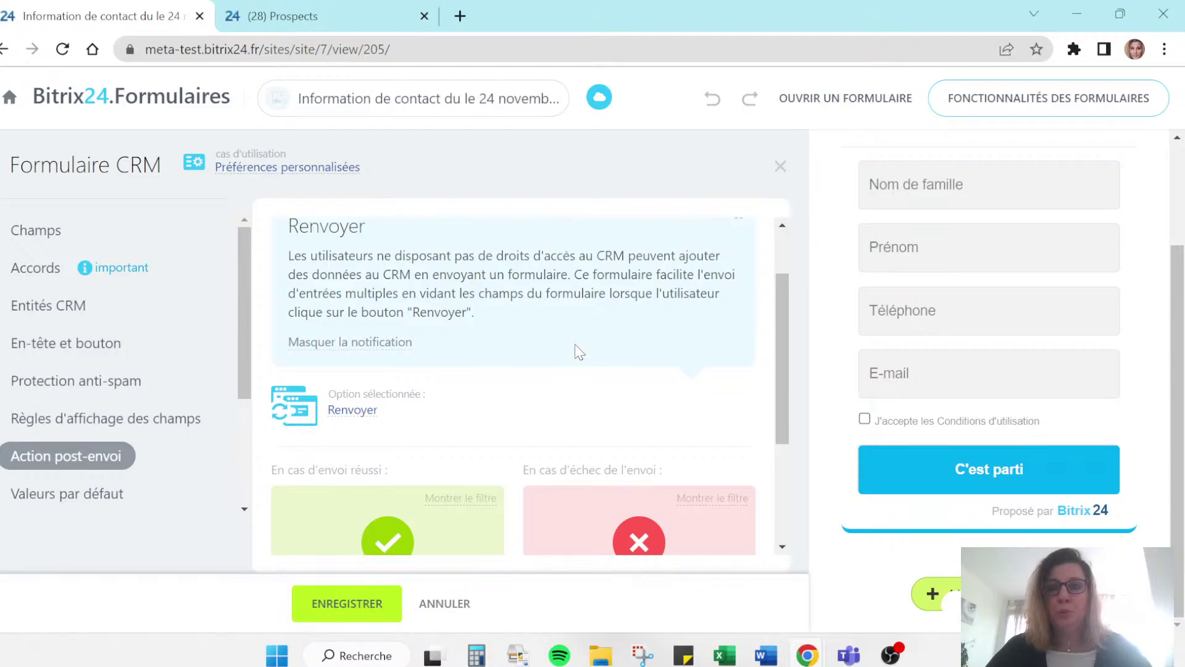
pyautogui.scroll(-2, 575, 374)
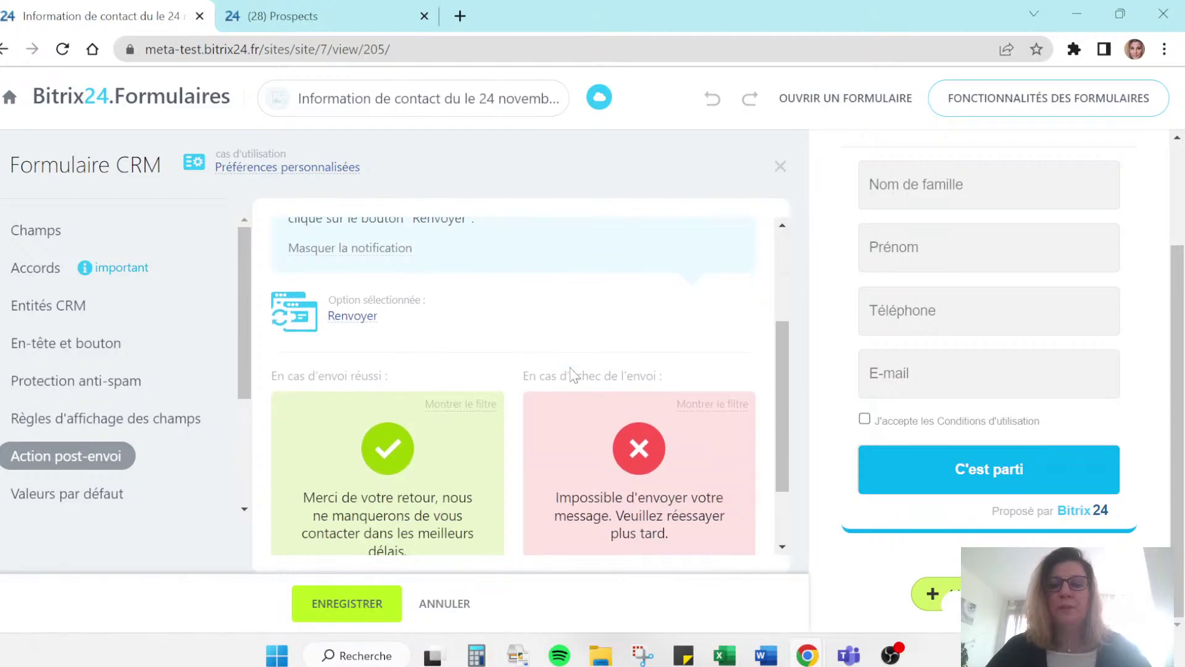
# - Compare the Renvoyer option's explanatory text with its messages for successful and failed submissions
pyautogui.scroll(-1, 533, 357)
pyautogui.scroll(3, 531, 357)
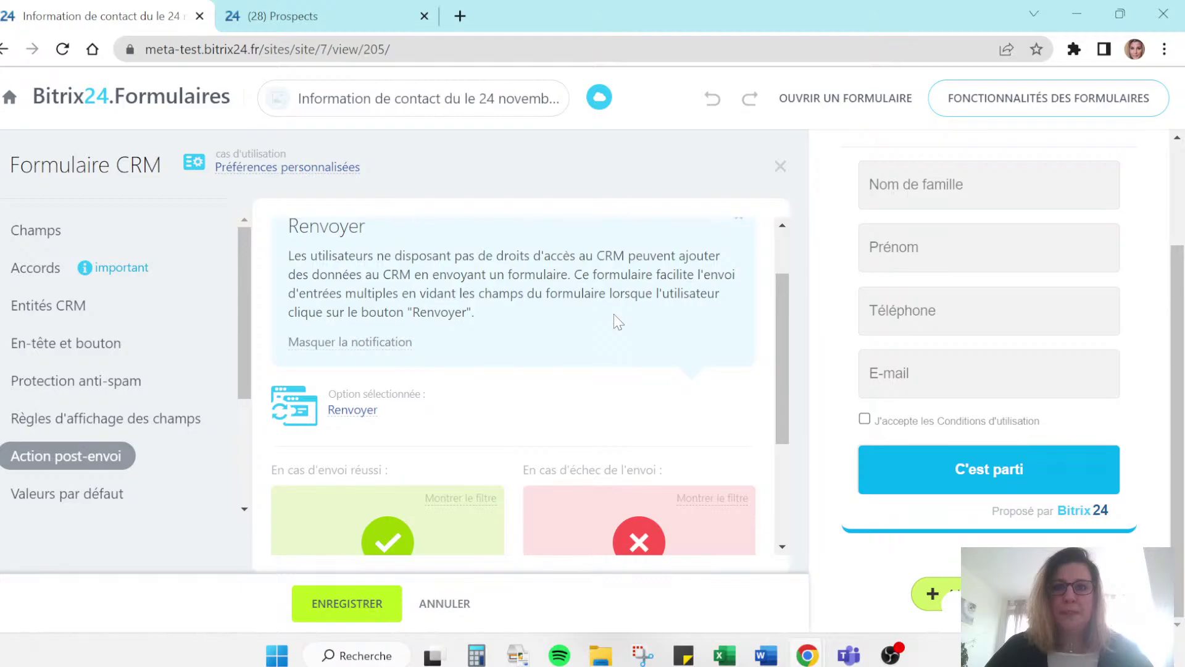
pyautogui.scroll(-3, 537, 316)
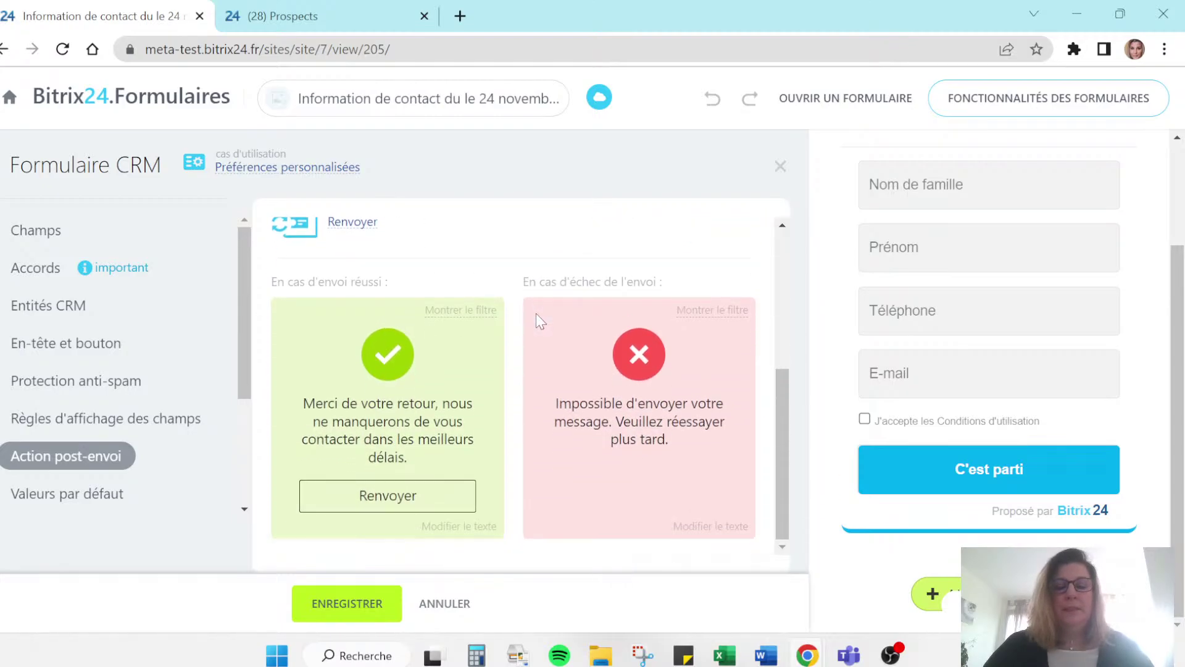
pyautogui.scroll(4, 536, 313)
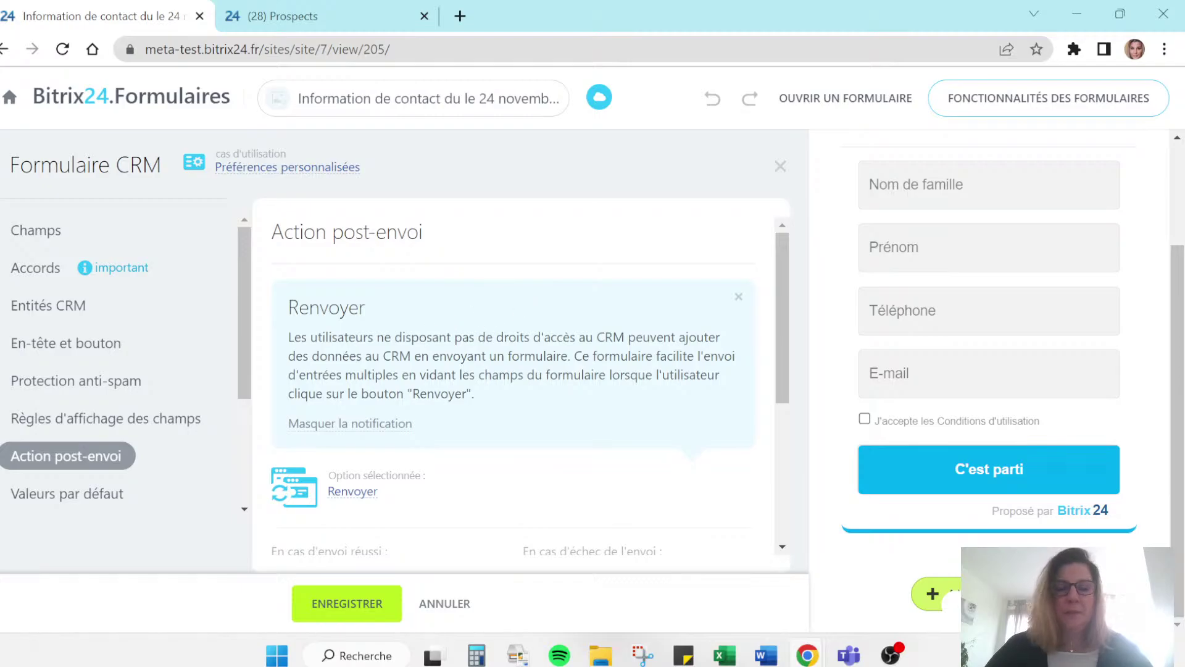
# - Review the Valeurs par défaut settings for automatically filled fields and the Données analytiques settings for Google Analytics events
pyautogui.scroll(-1, 217, 403)
pyautogui.scroll(-1, 217, 404)
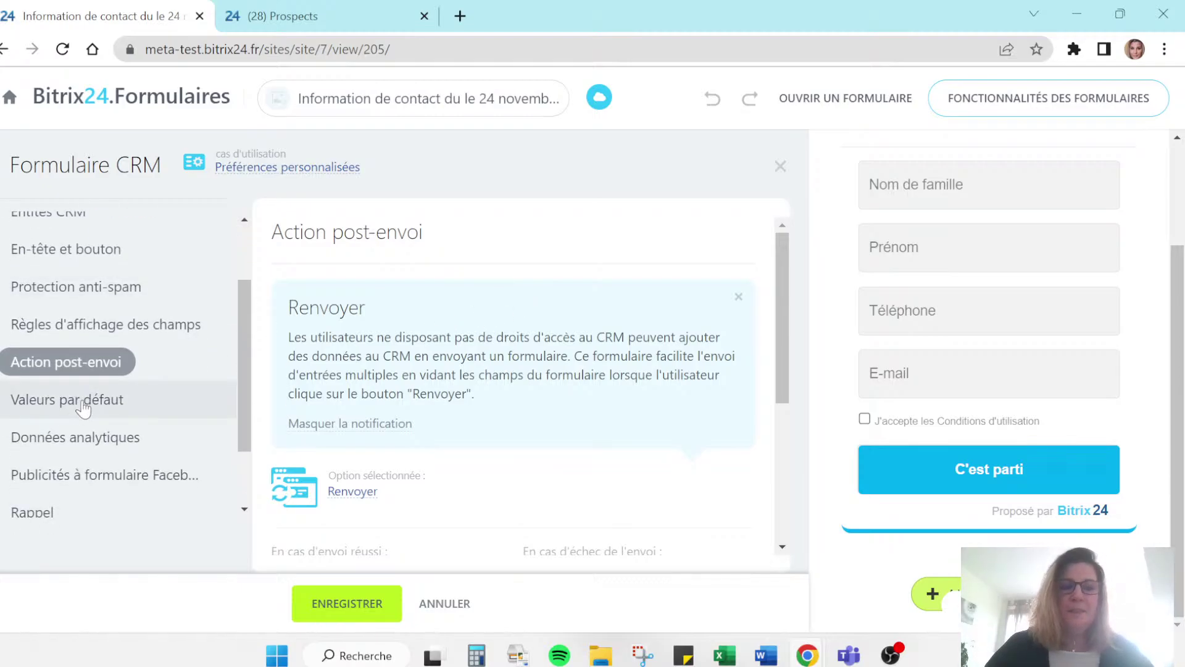
pyautogui.click(83, 405)
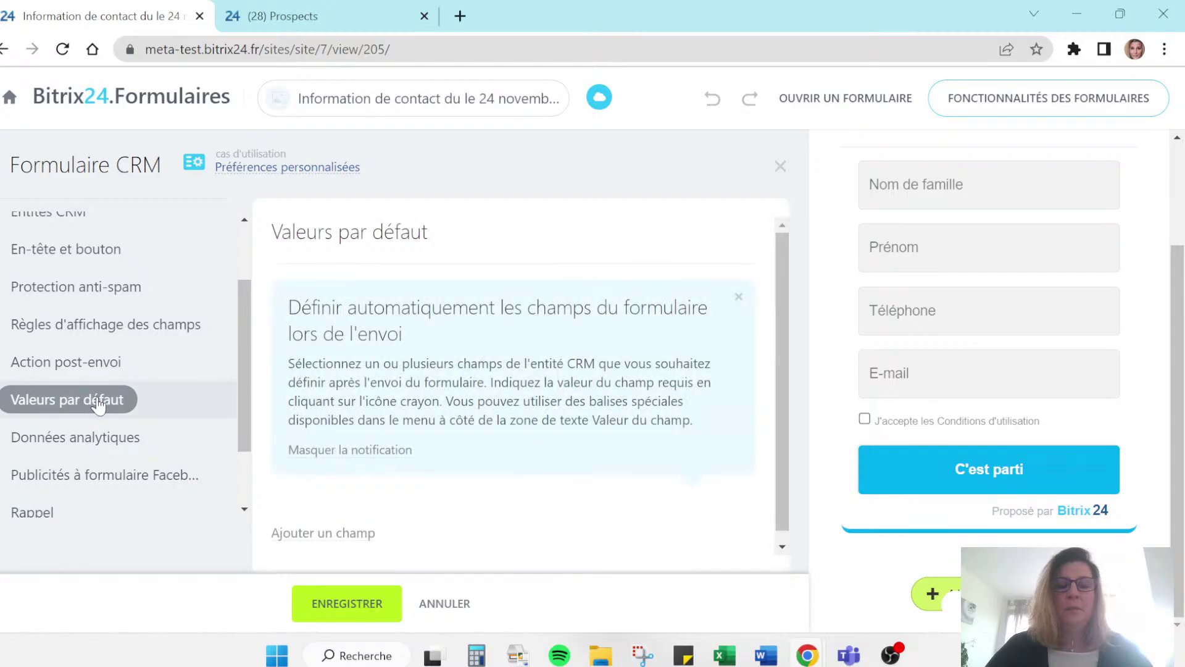
pyautogui.scroll(-1, 521, 385)
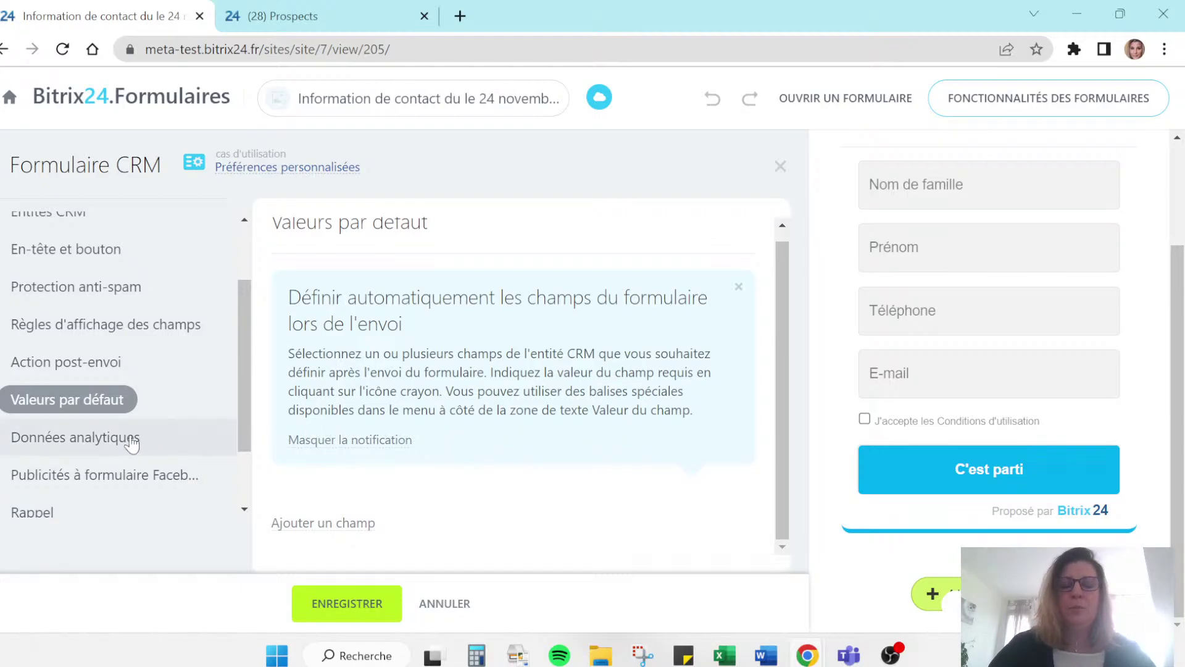
pyautogui.click(102, 441)
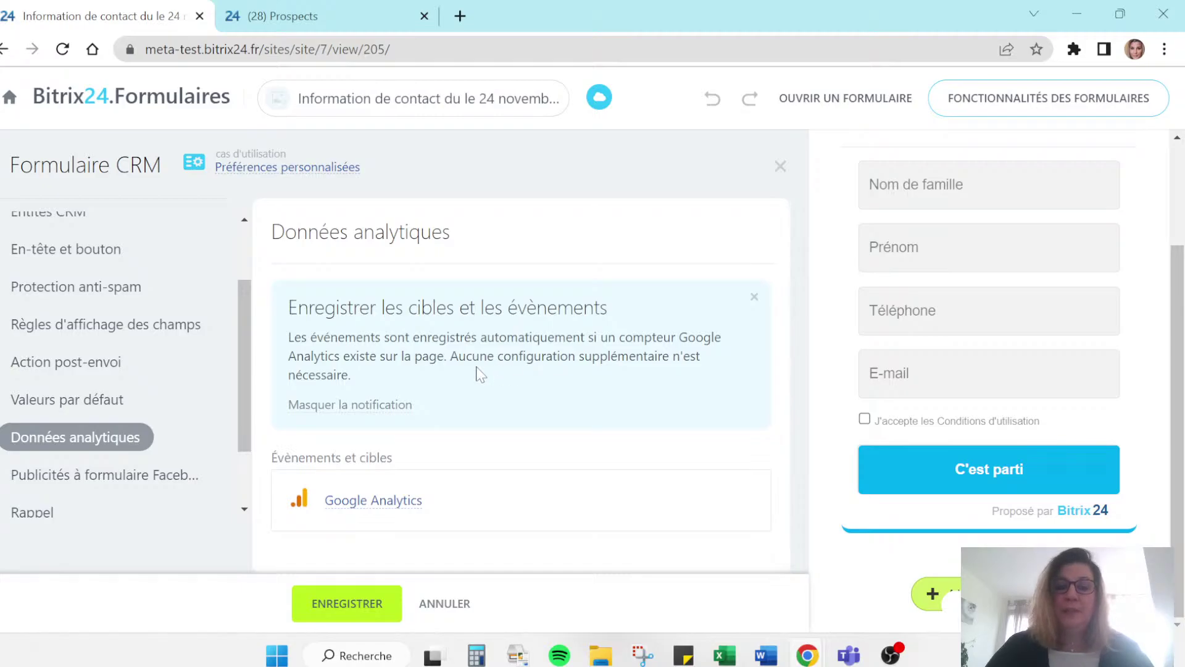
# - Review the Facebook form ads connection and the Rappel callback settings
pyautogui.click(98, 476)
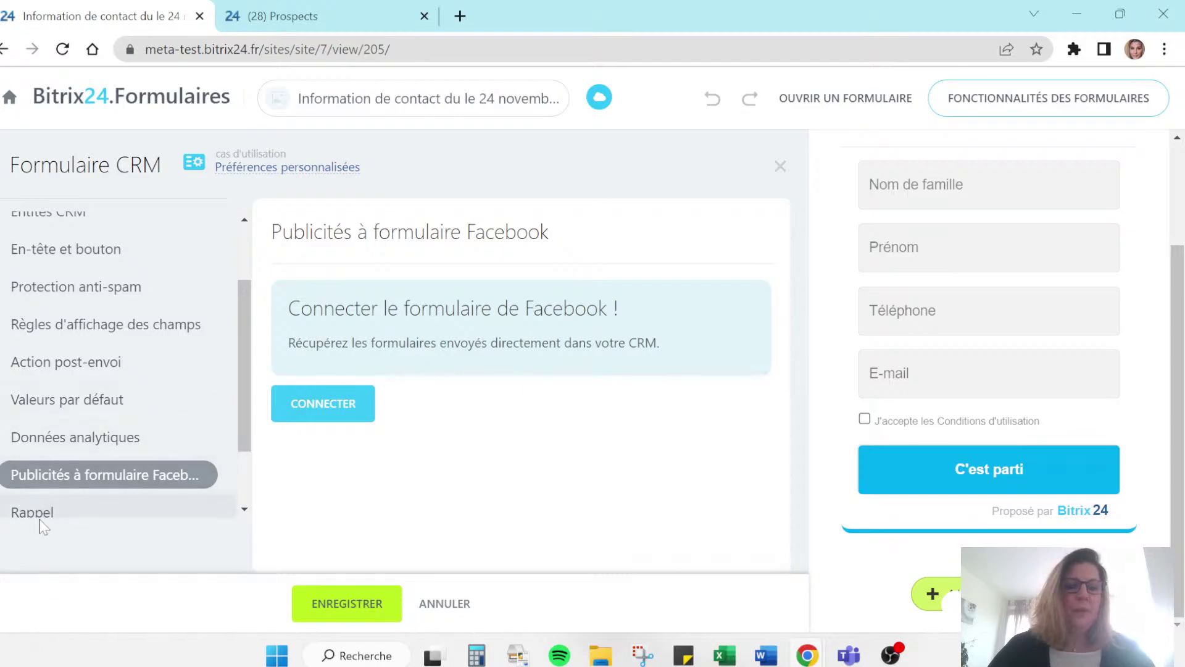
pyautogui.scroll(-2, 43, 526)
pyautogui.click(41, 434)
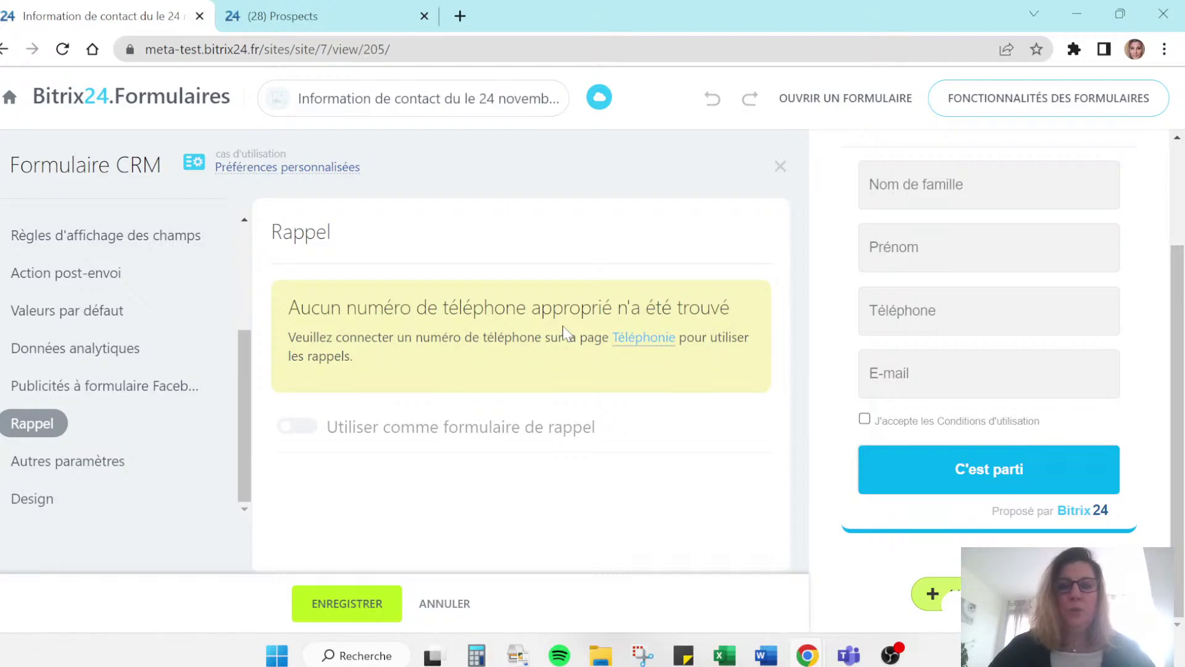
# - Rename the form as "Préférences personnalisées du 24 novembre" in its other parameters
pyautogui.click(99, 476)
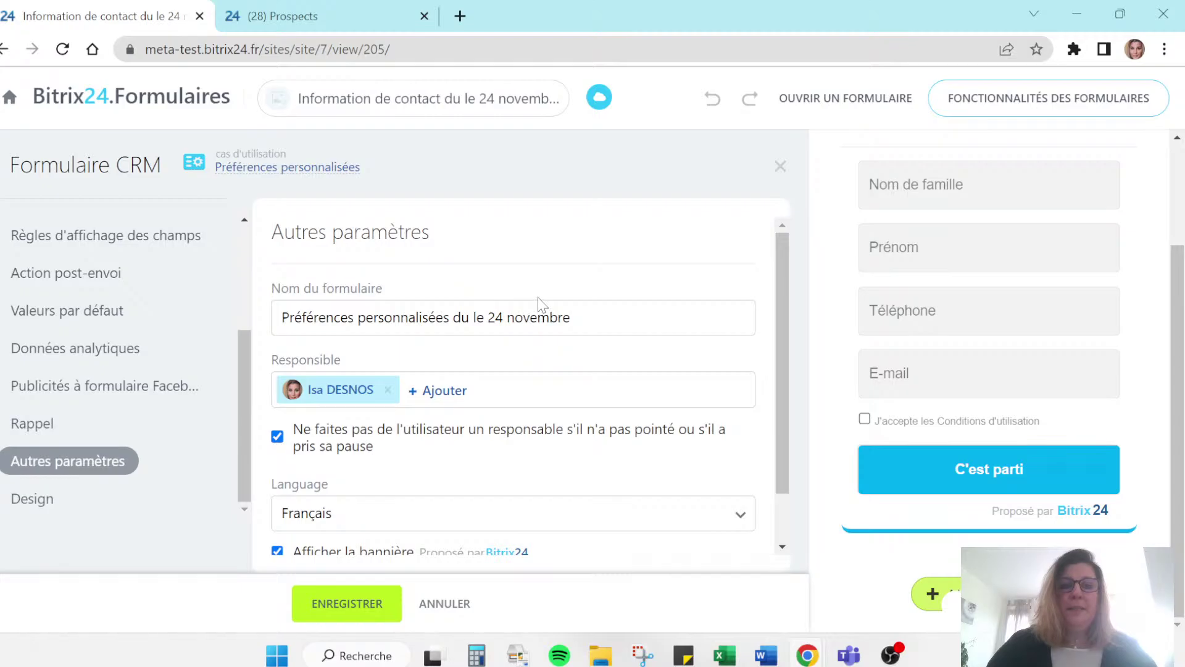
pyautogui.scroll(-1, 542, 305)
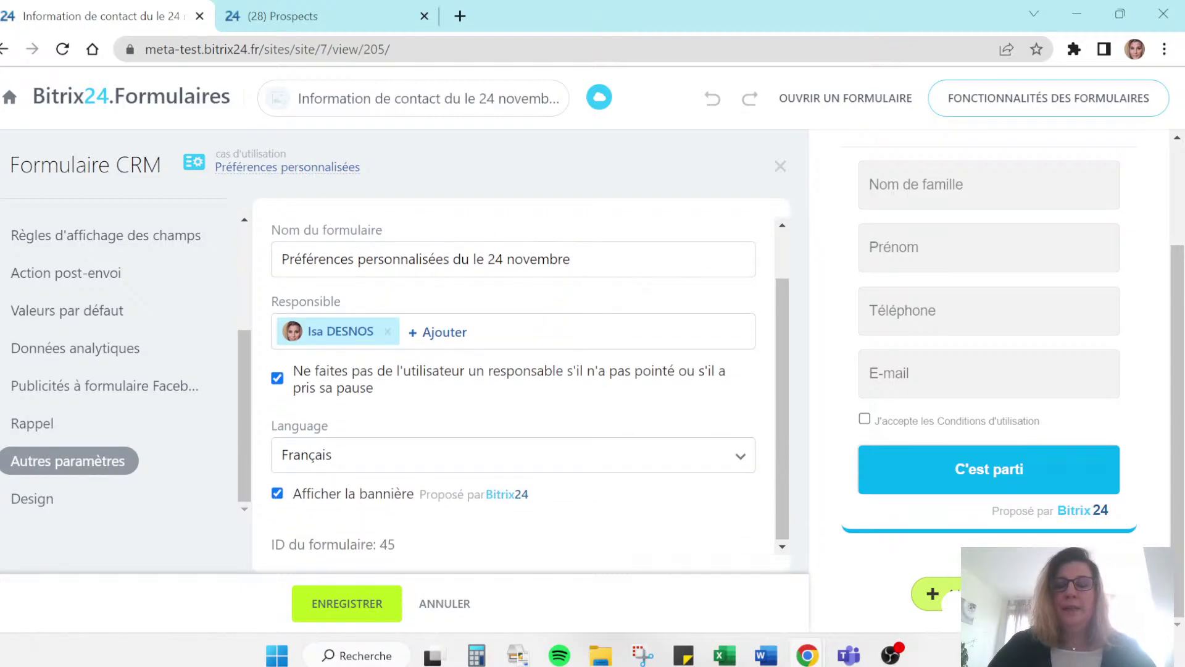
pyautogui.scroll(1, 530, 390)
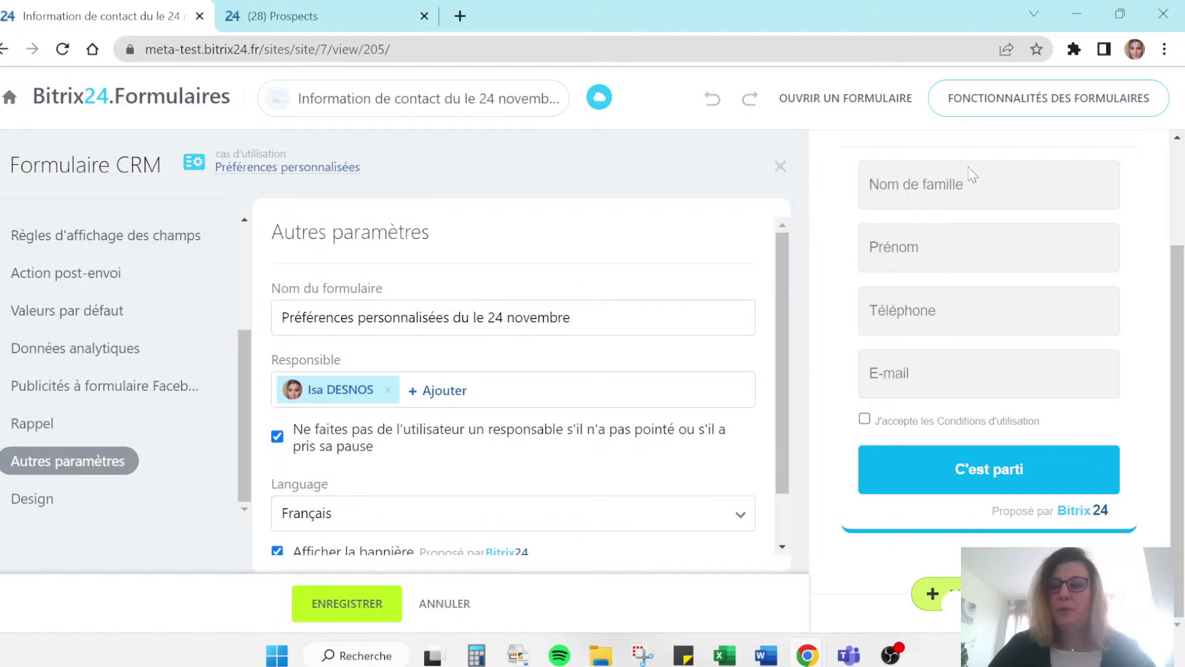
pyautogui.scroll(2, 968, 167)
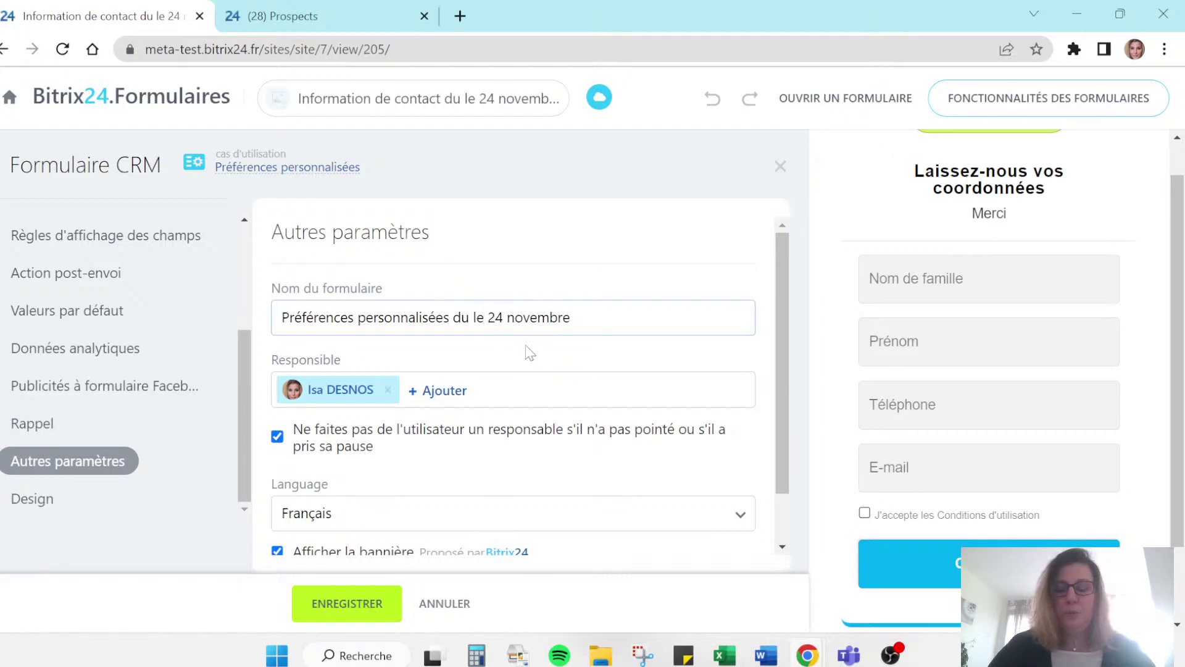
pyautogui.press('BackSpace')
pyautogui.press('BackSpace')
pyautogui.press('BackSpace')
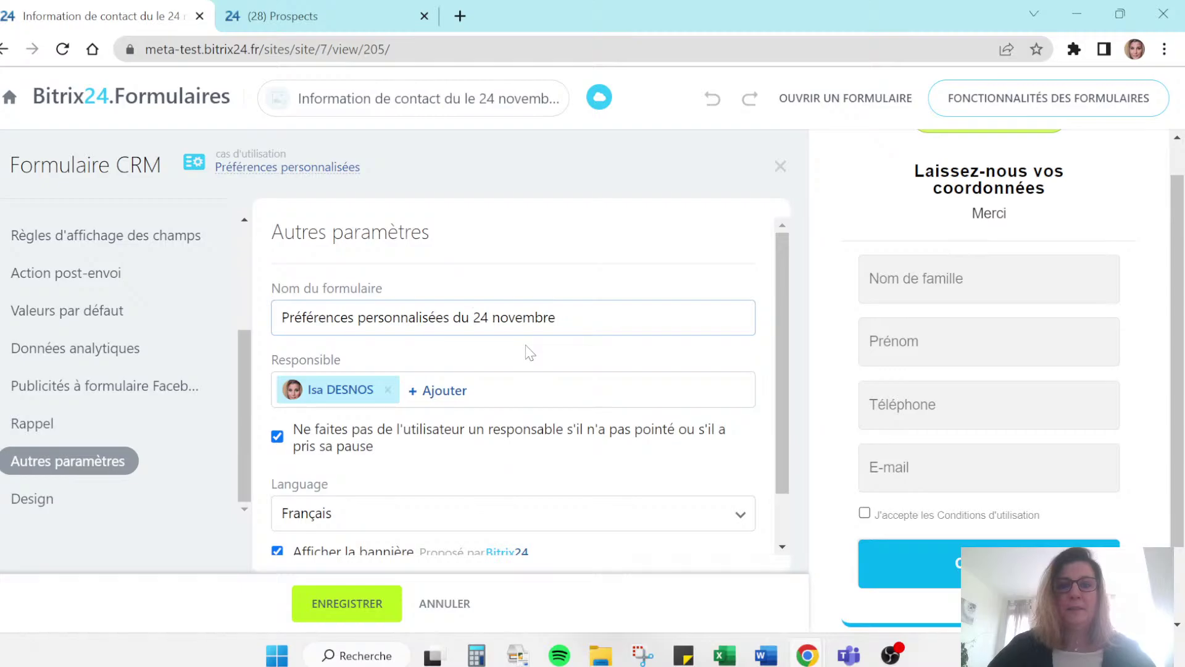
# - Add the first listed employee as a second responsible person and disable the rule excluding users who are not clocked in or on break
pyautogui.scroll(-1, 476, 356)
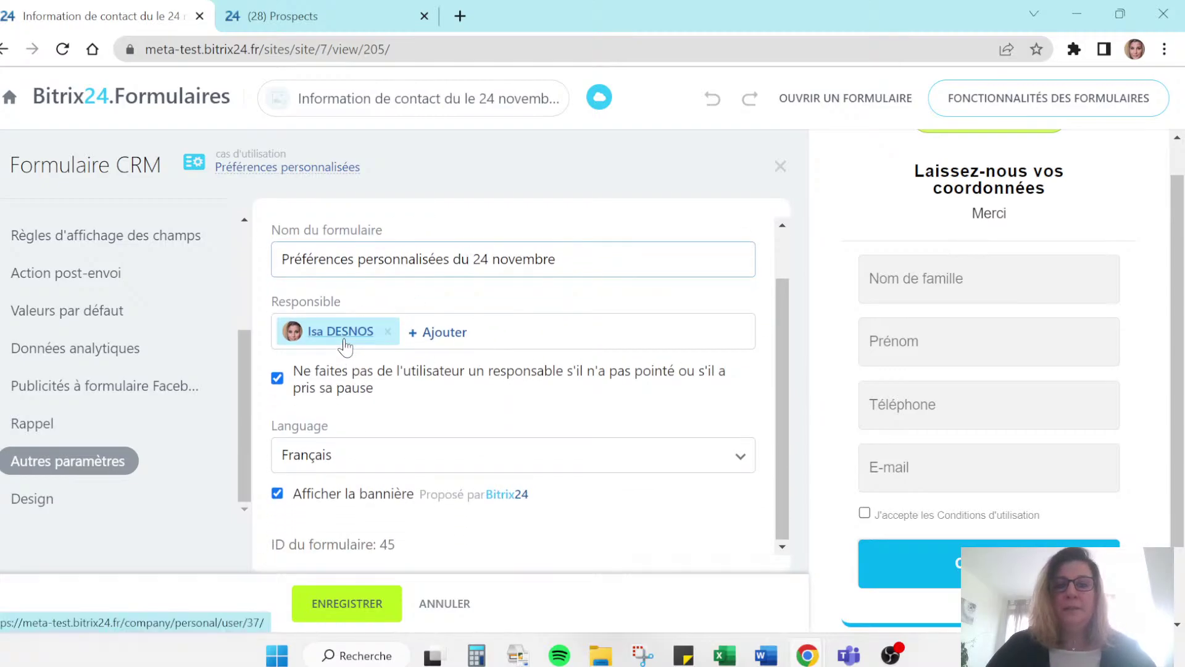
pyautogui.click(445, 336)
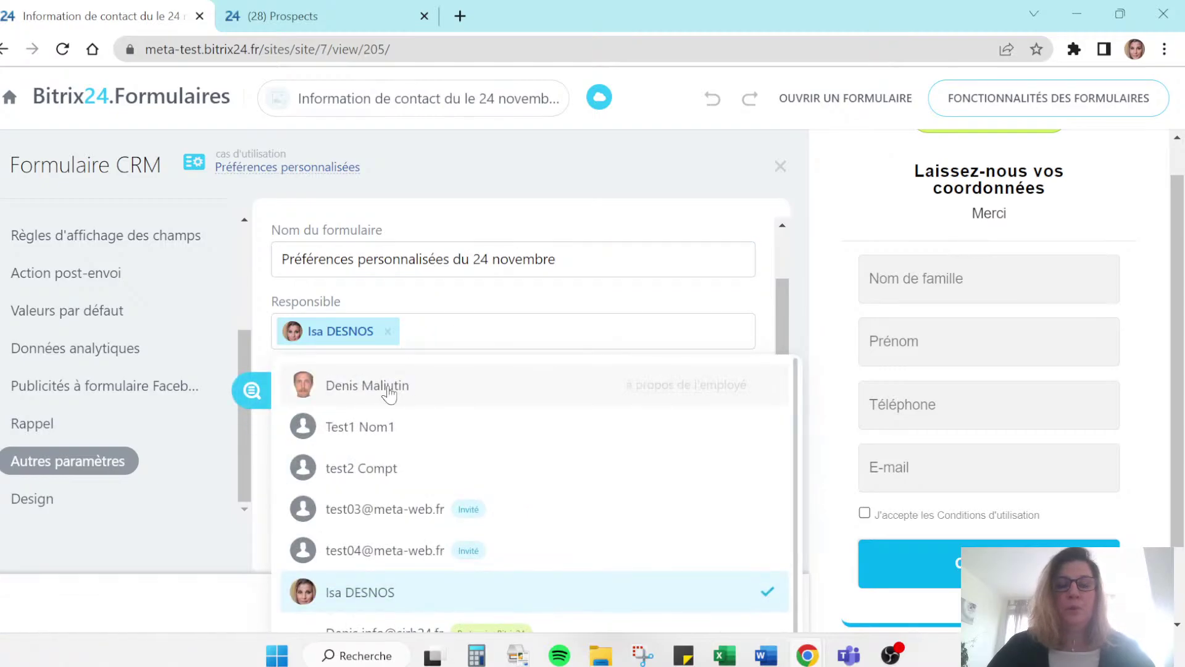
pyautogui.click(389, 394)
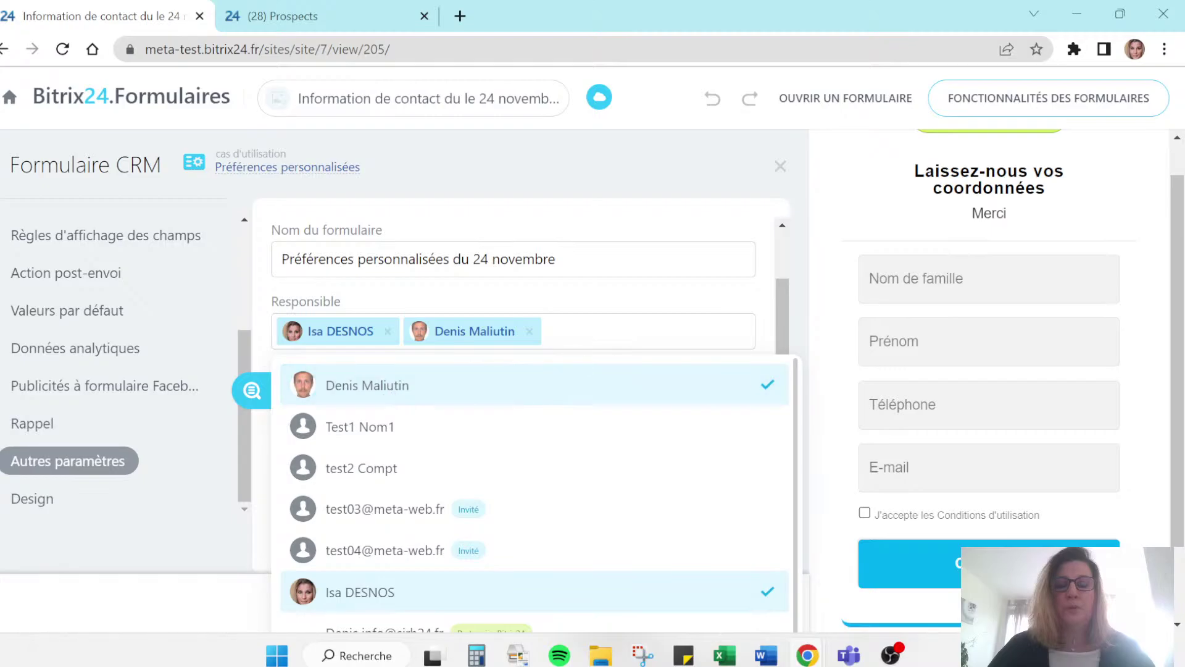
pyautogui.click(589, 340)
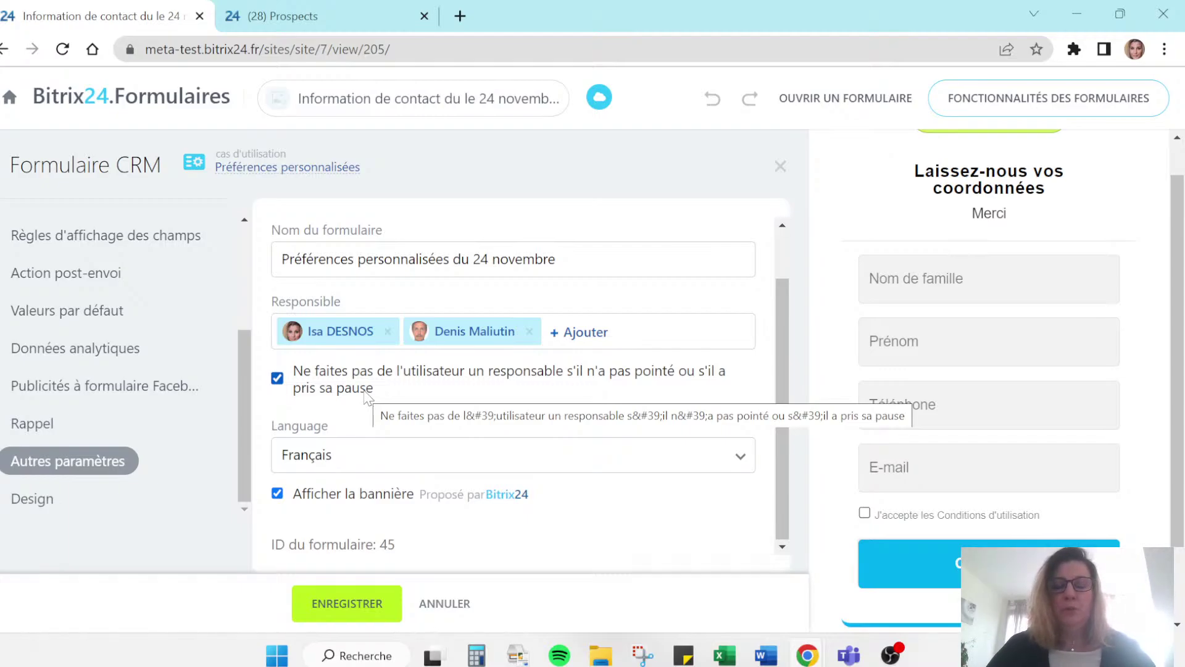
pyautogui.click(277, 380)
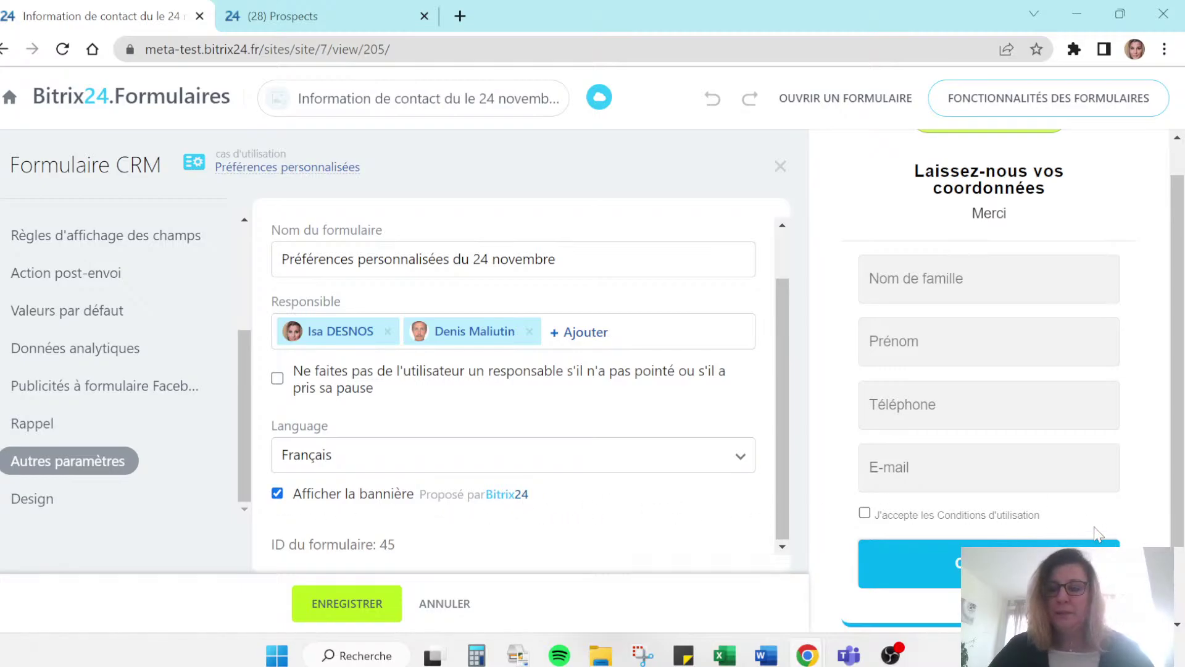
# - Try to hide the "Proposé par Bitrix24" banner on the form
pyautogui.scroll(-2, 1036, 515)
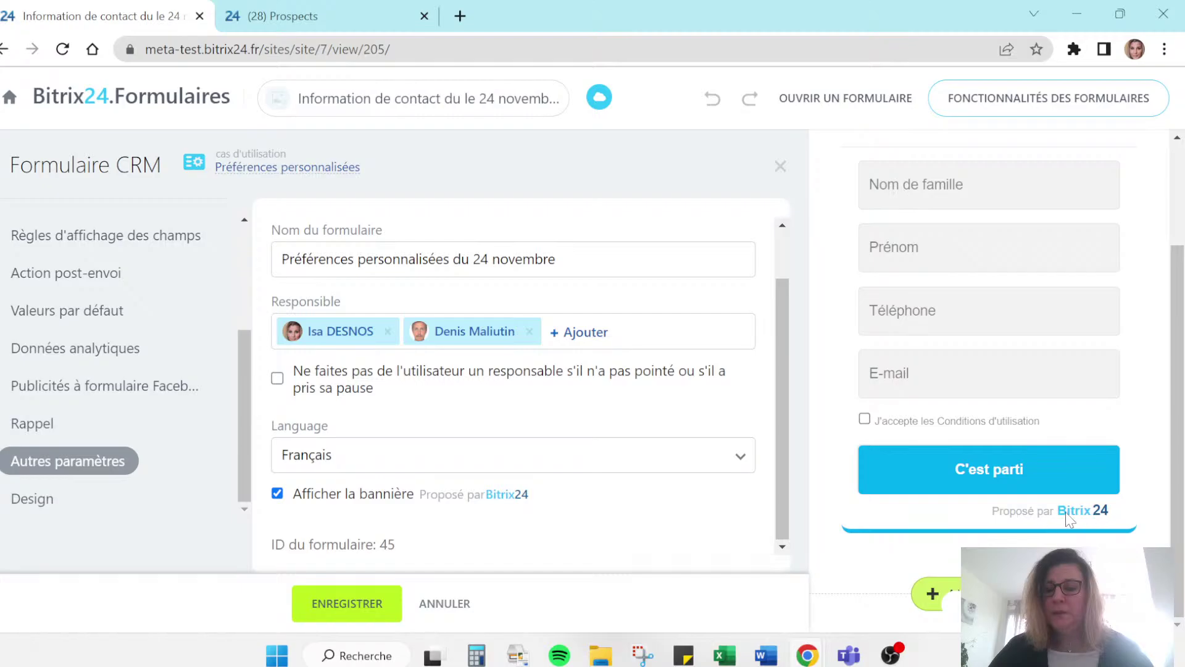
pyautogui.click(278, 494)
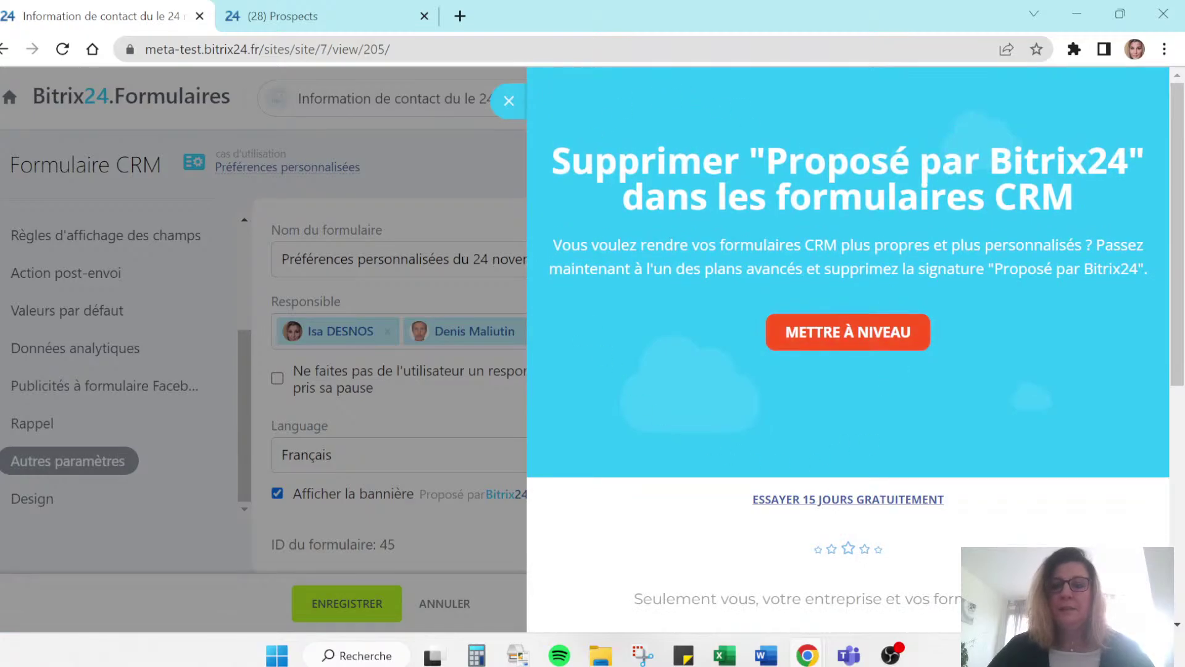
pyautogui.click(509, 102)
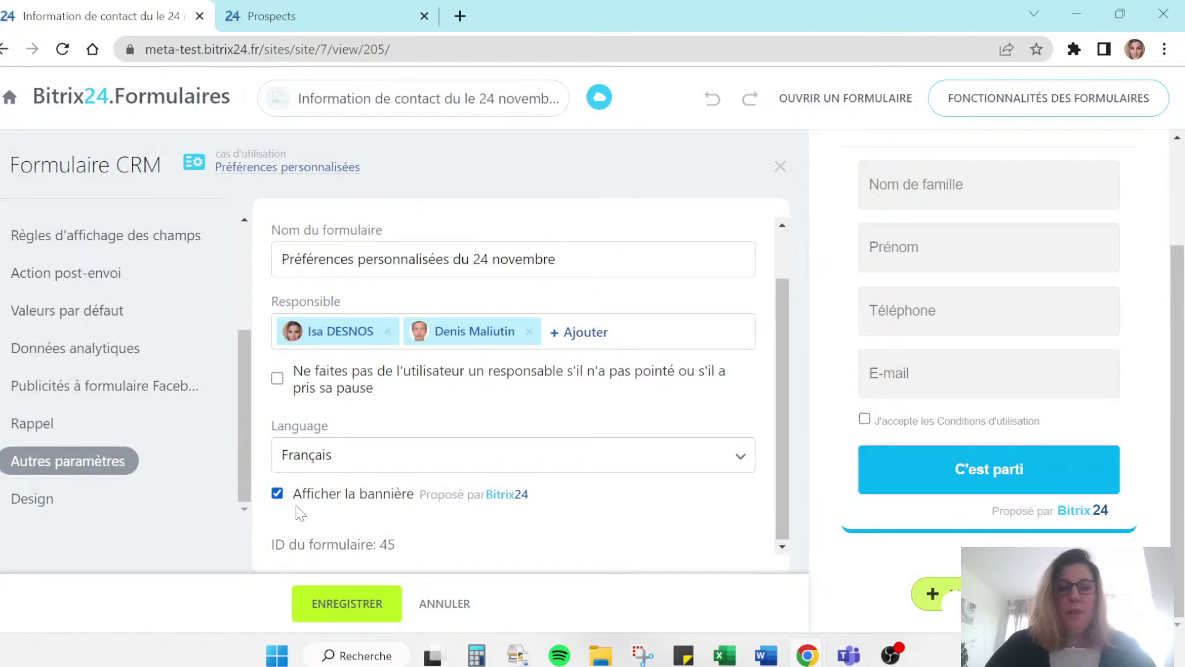
# - Try the Moderne, Classique, Amusant and Pixels themes in the form's design settings
pyautogui.click(37, 500)
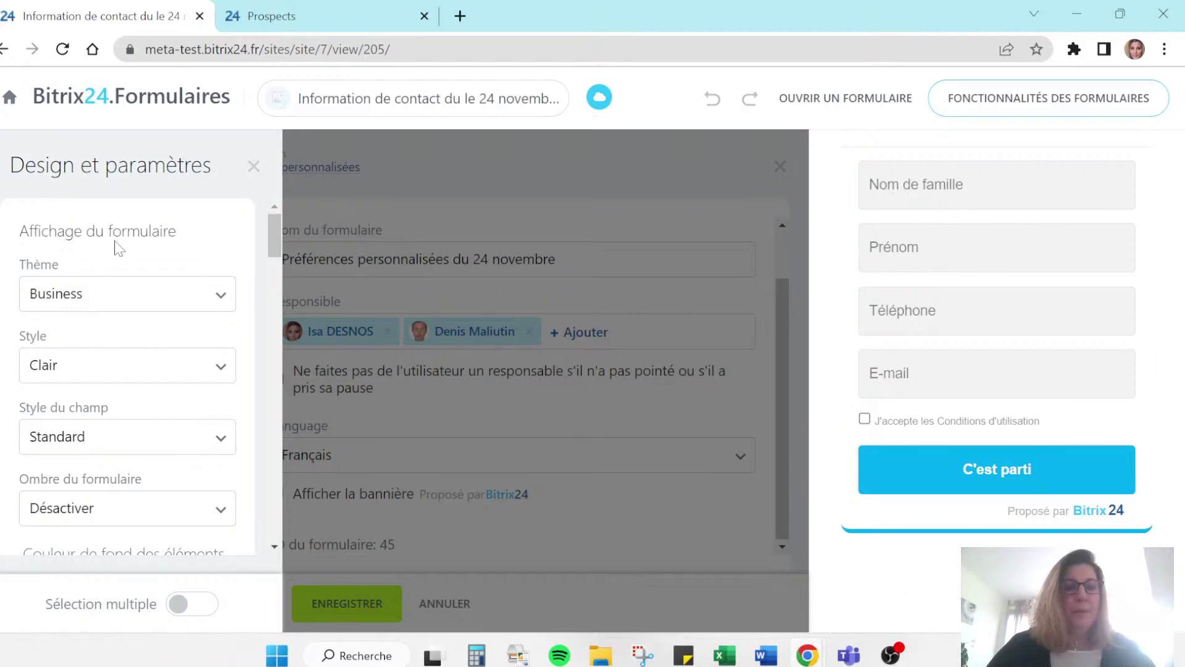
pyautogui.click(57, 303)
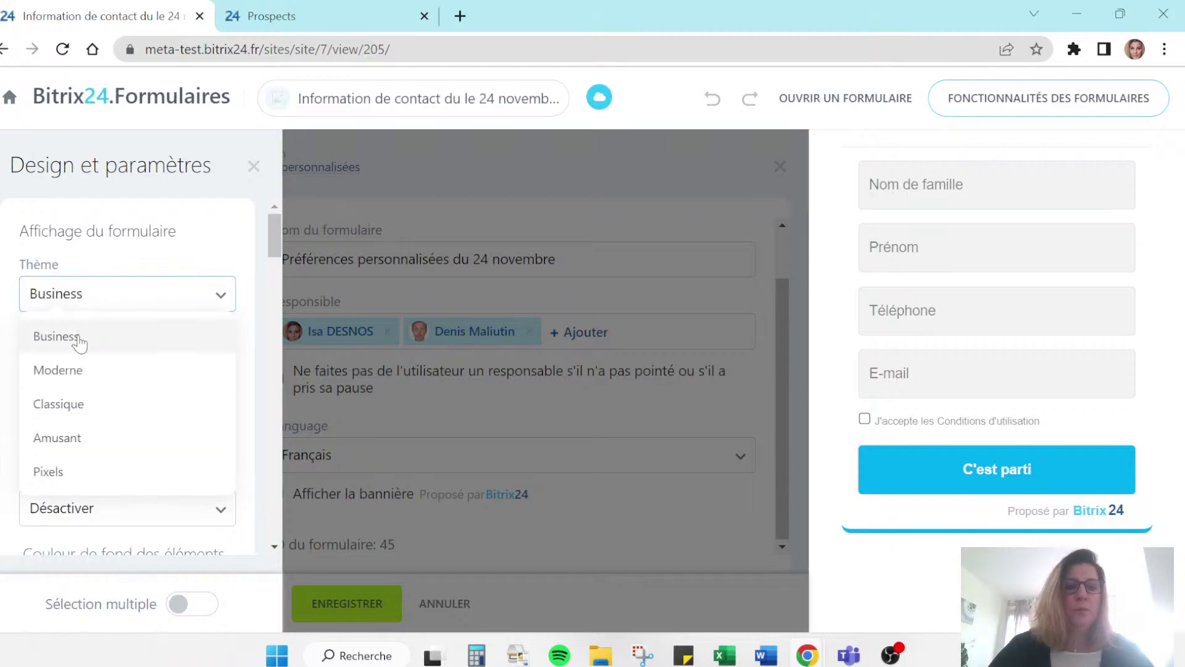
pyautogui.click(75, 372)
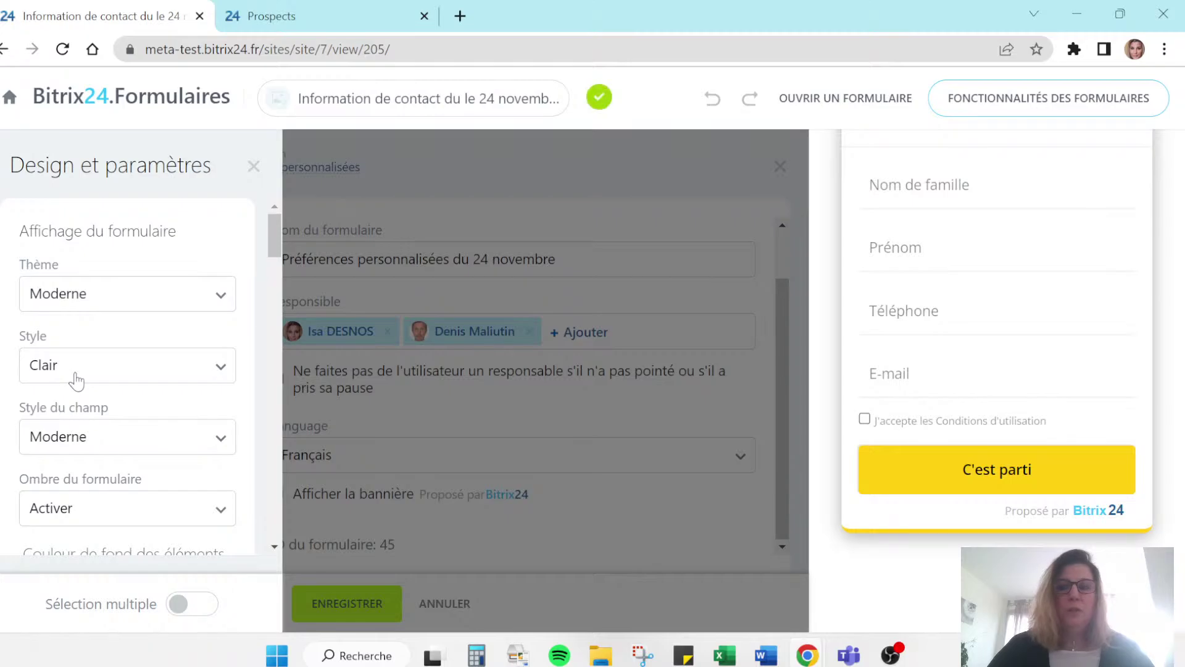
pyautogui.click(72, 297)
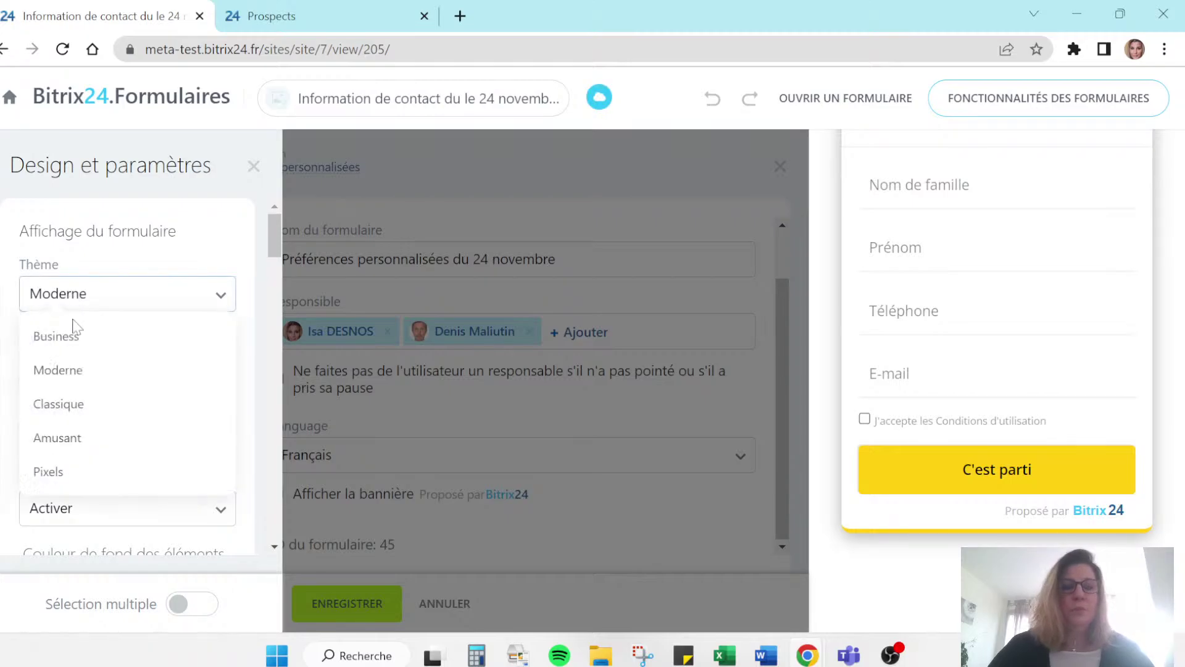
pyautogui.click(68, 406)
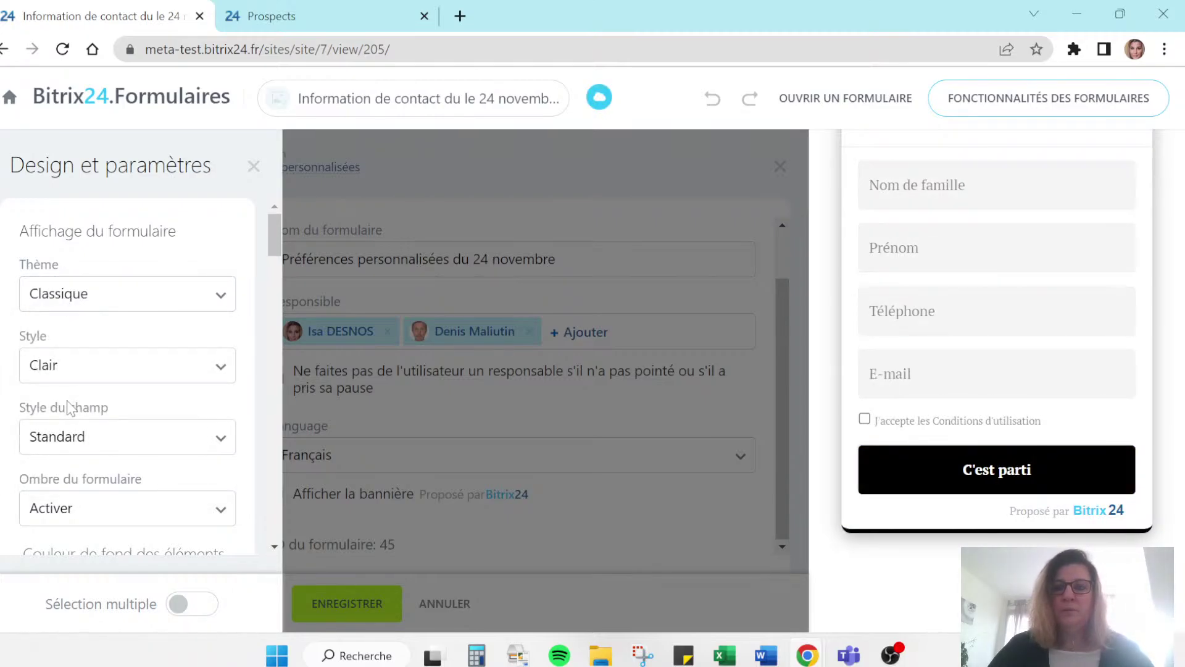
pyautogui.click(73, 304)
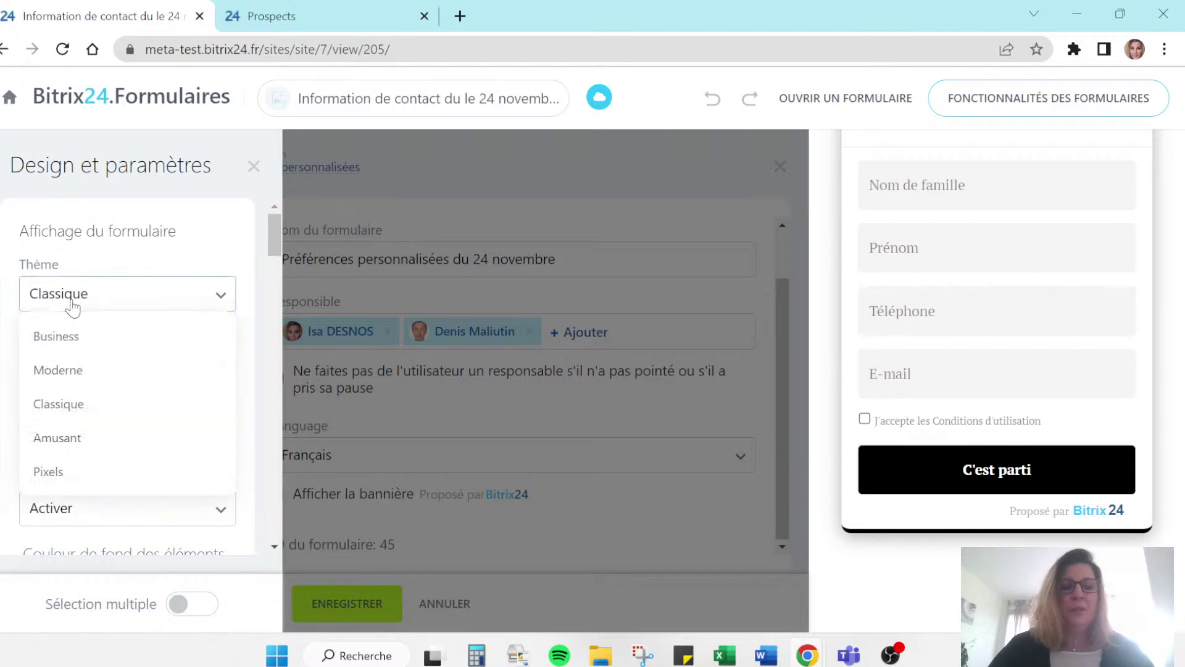
pyautogui.click(68, 440)
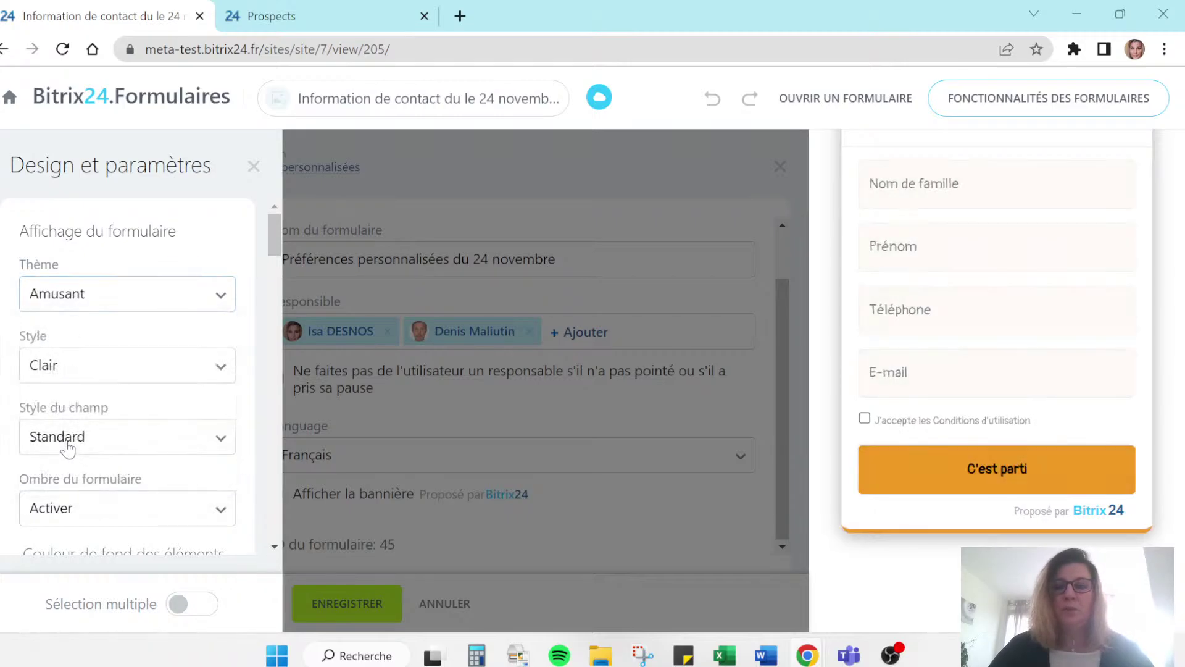
pyautogui.click(68, 371)
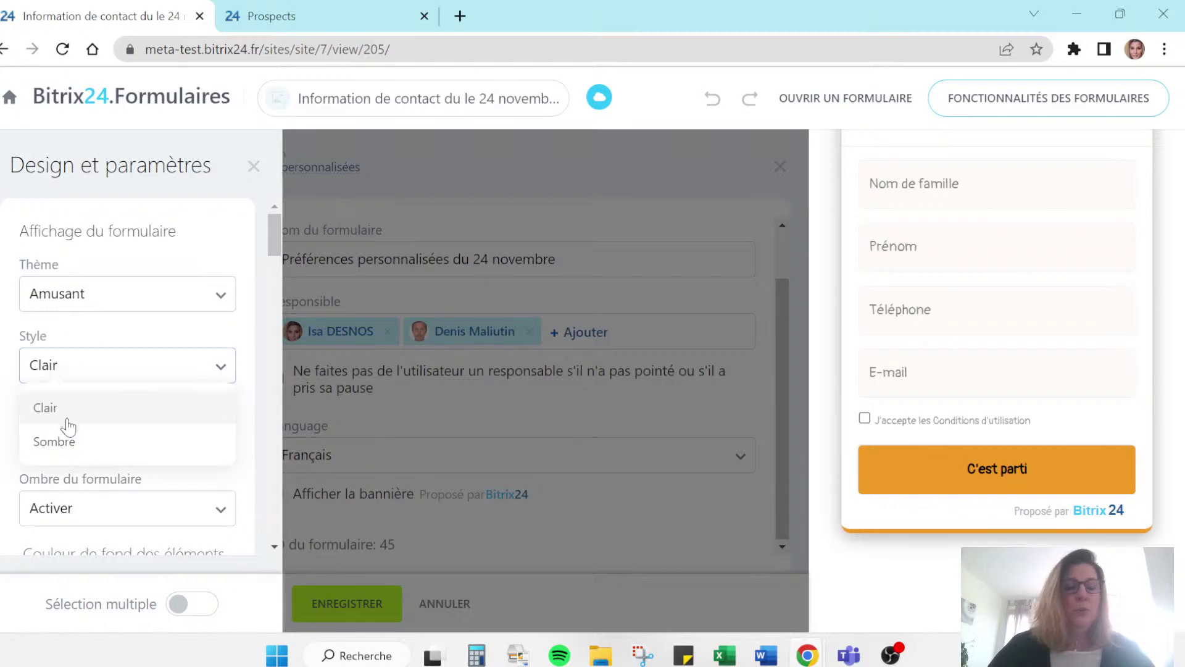
pyautogui.click(71, 300)
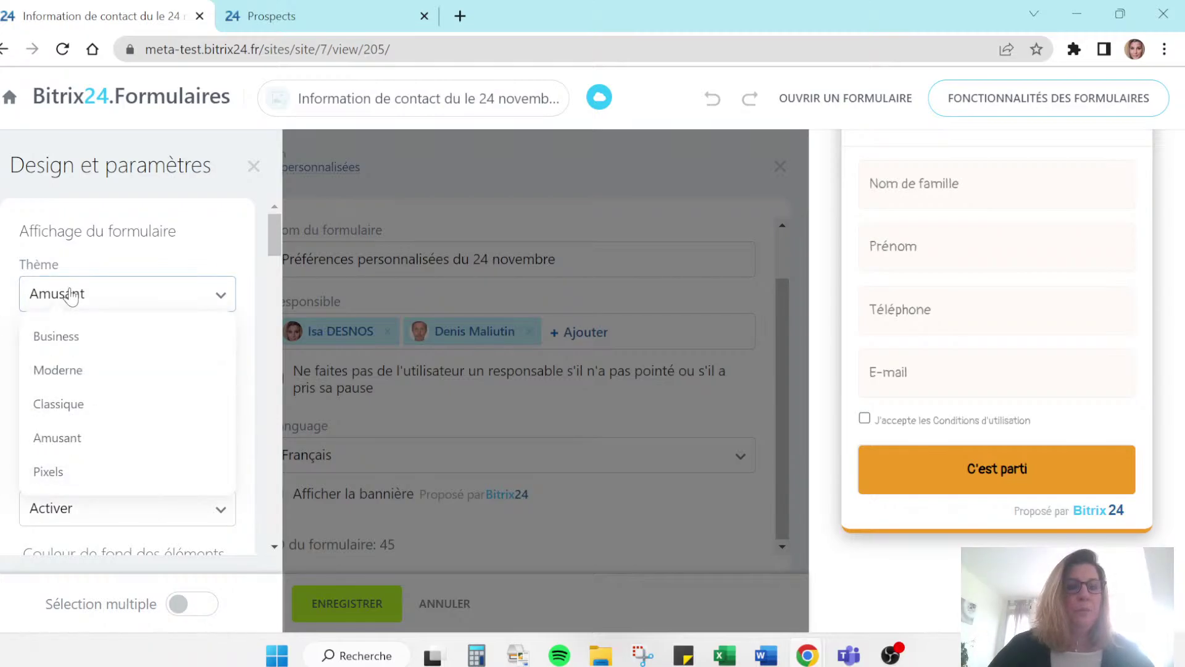
pyautogui.click(63, 468)
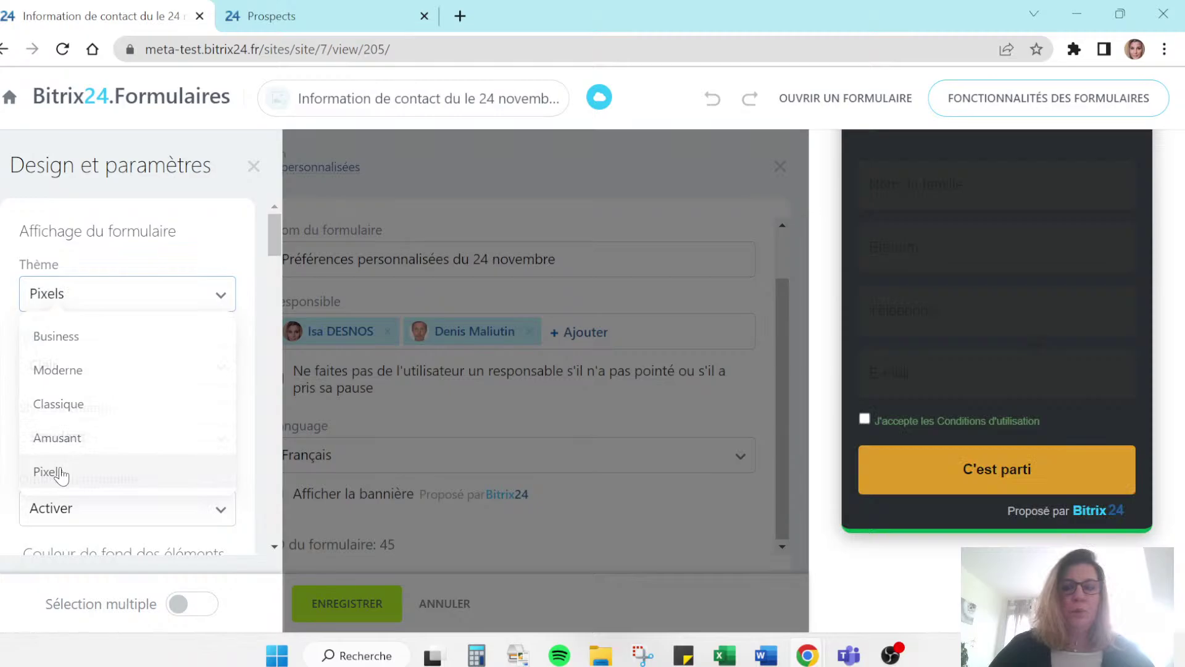
# - Set the form's theme to Business and its style to Sombre
pyautogui.click(58, 304)
pyautogui.click(70, 349)
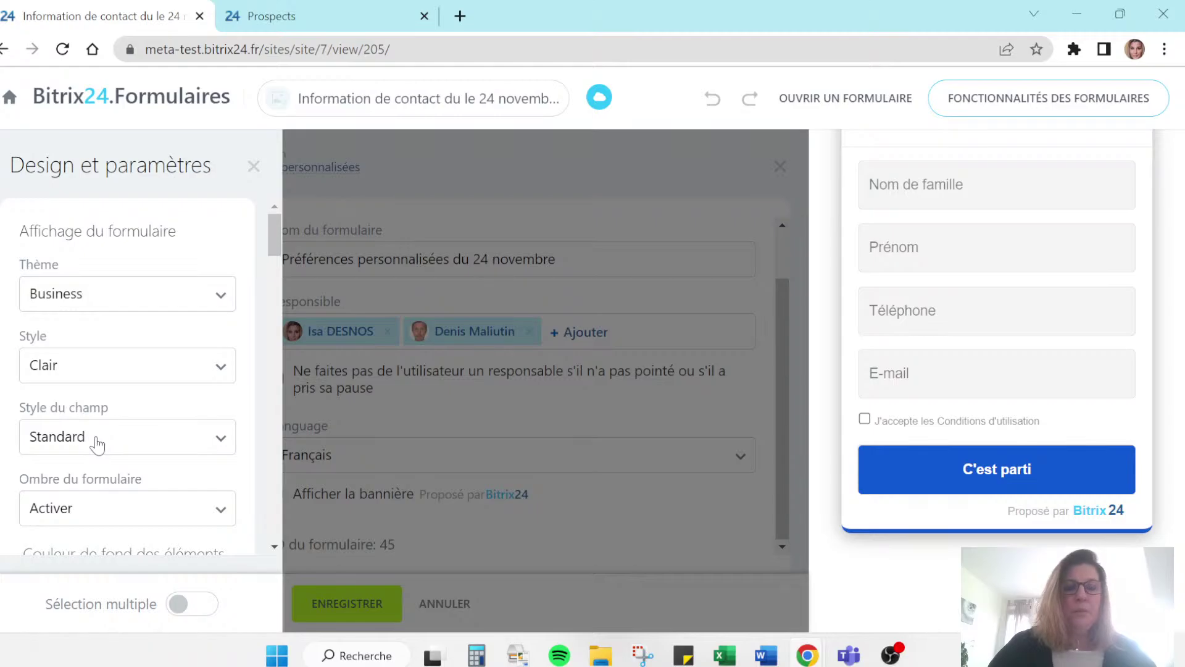
pyautogui.click(88, 373)
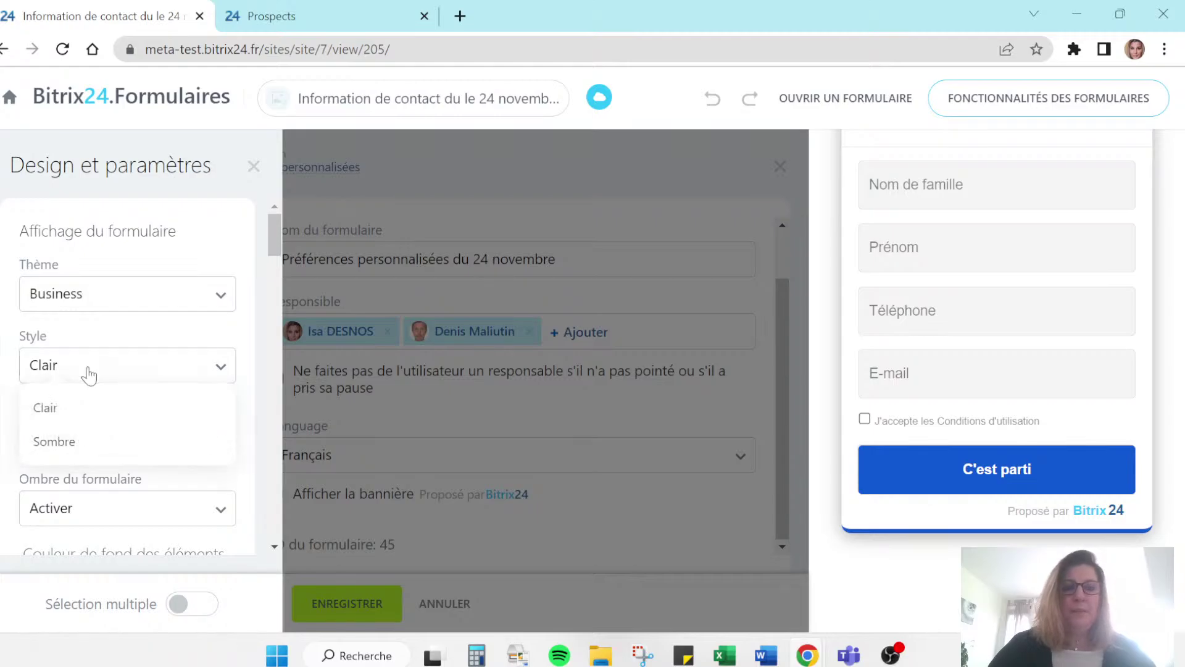
pyautogui.click(75, 442)
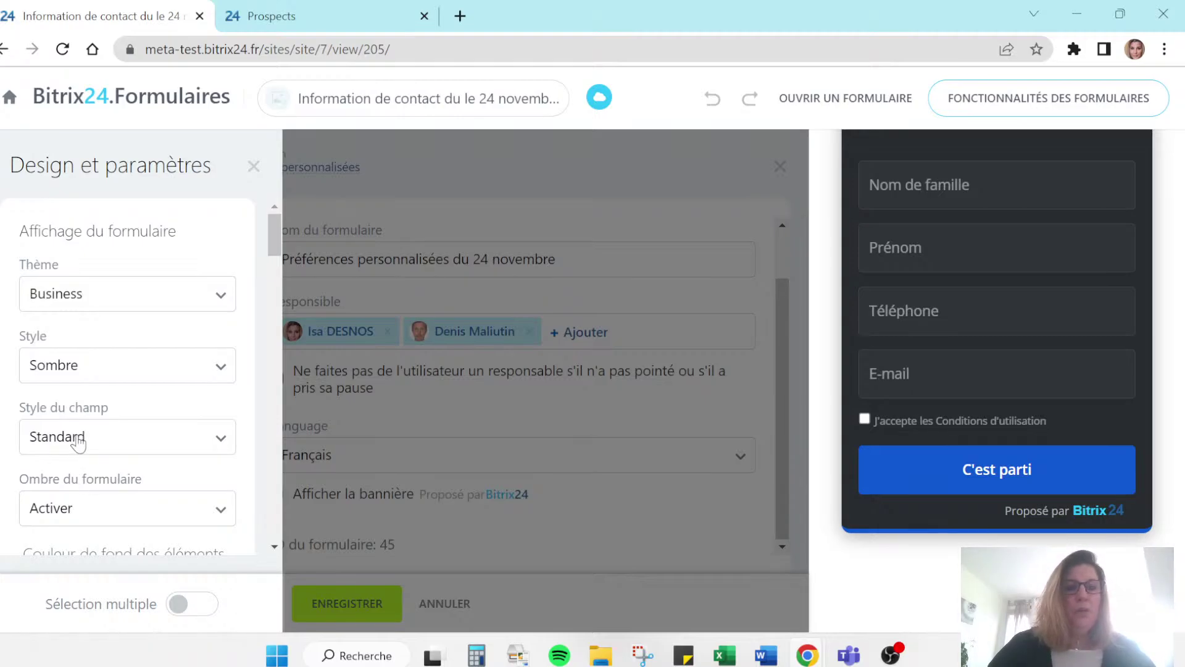
# - Compare the Standard and Moderne field styles on the form and keep Moderne
pyautogui.click(77, 439)
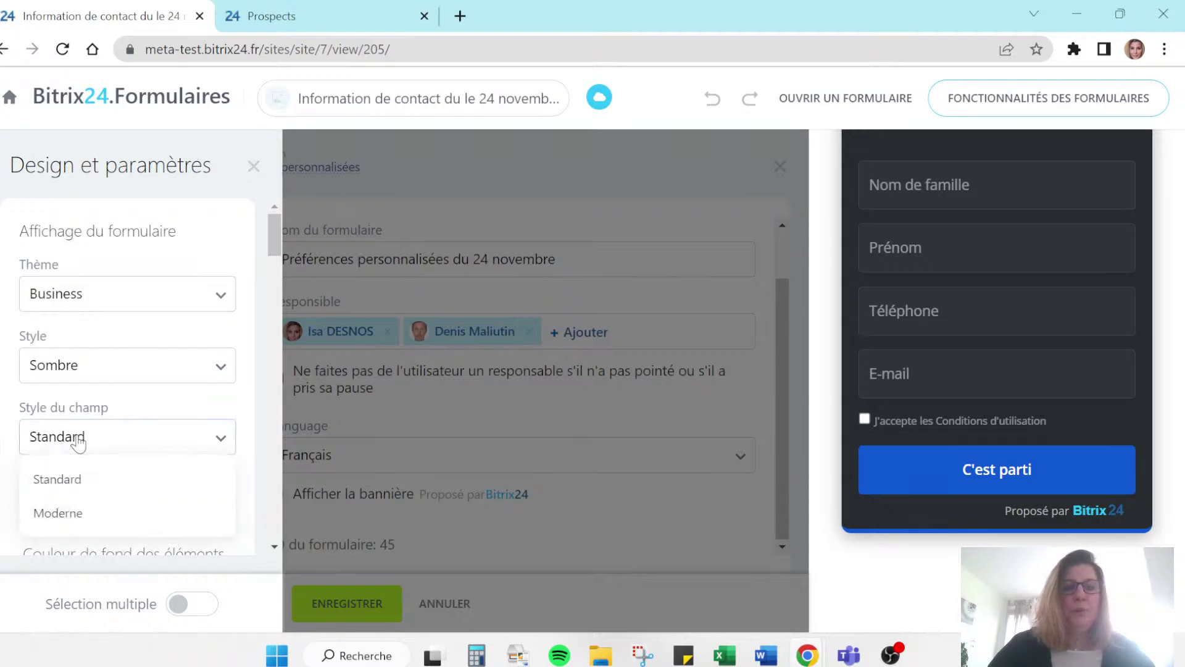
pyautogui.click(69, 522)
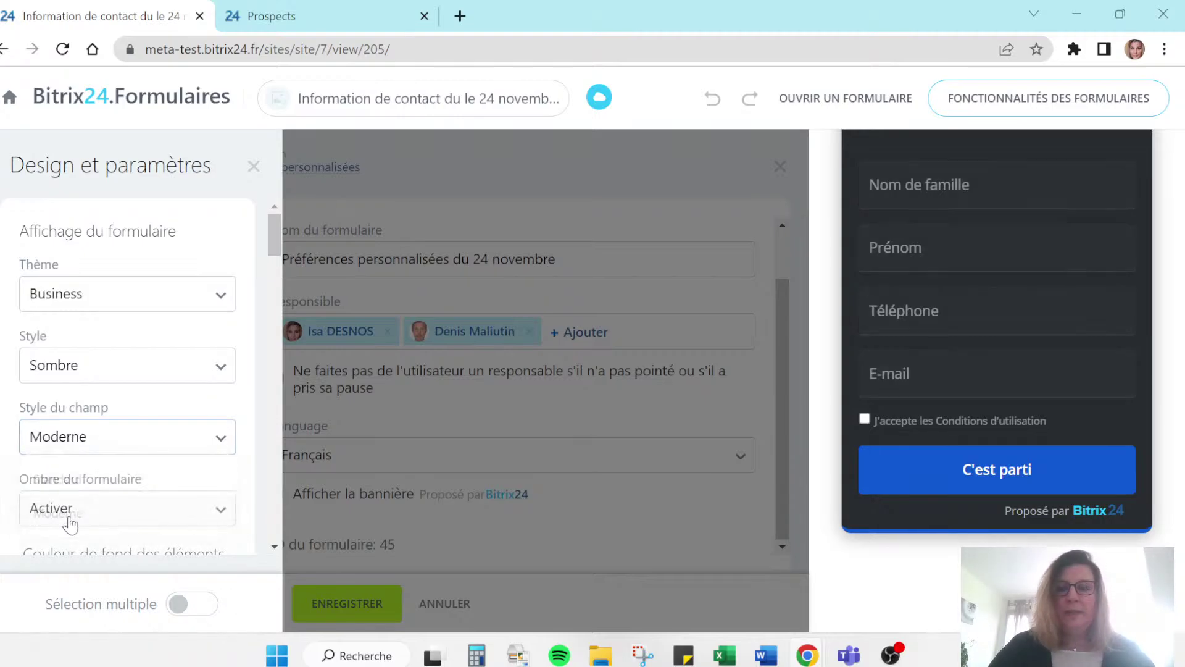
pyautogui.click(71, 439)
pyautogui.click(74, 481)
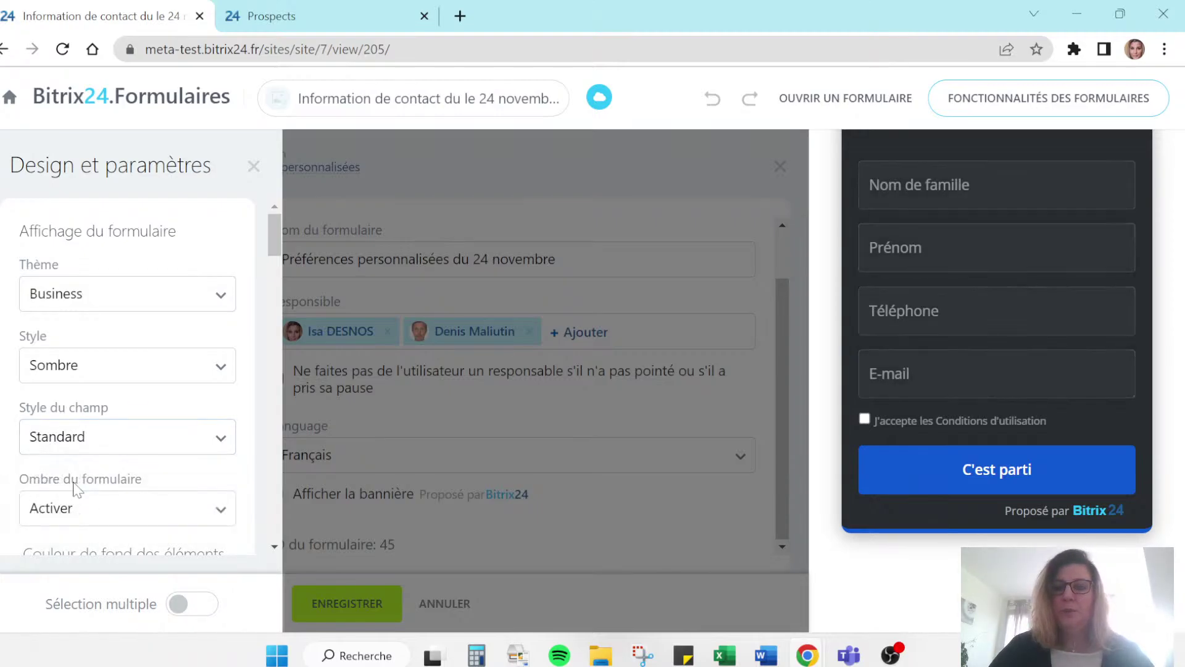
pyautogui.click(73, 443)
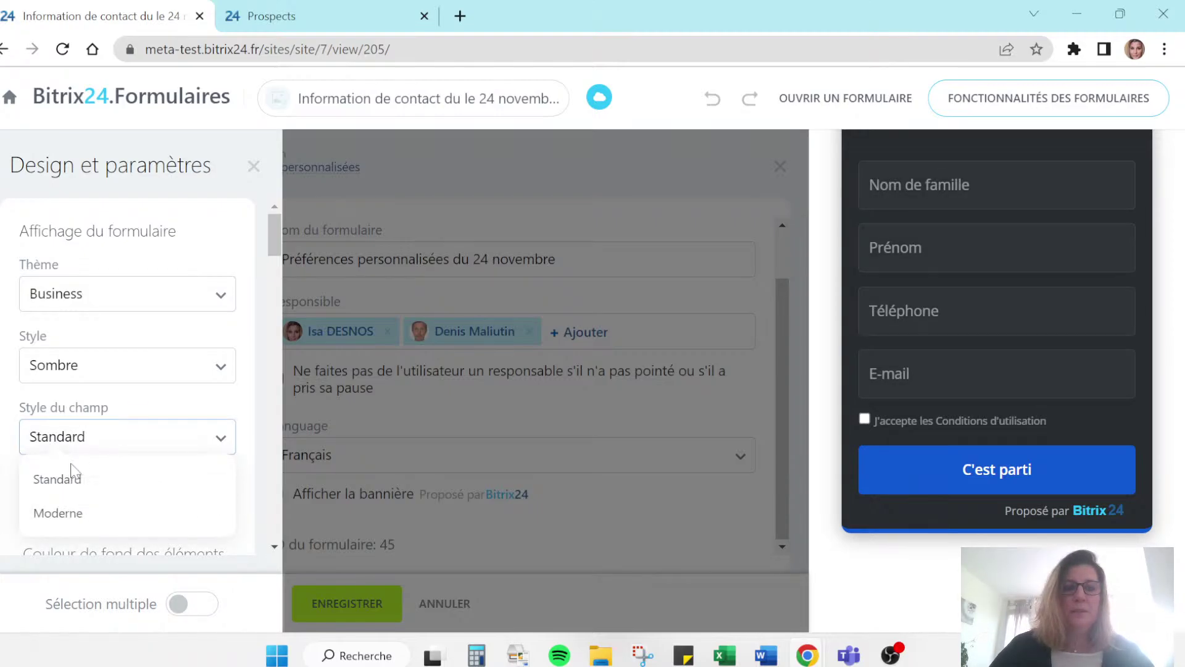
pyautogui.click(73, 516)
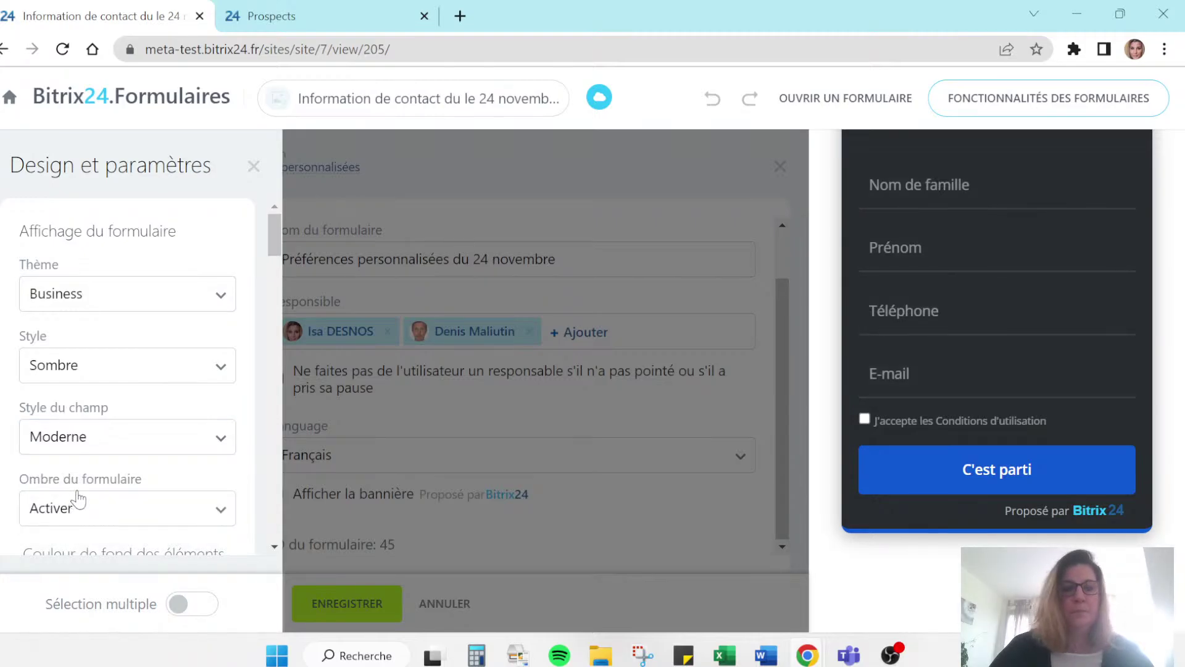
# - Try the form with its shadow disabled and set the shadow back to Activer
pyautogui.scroll(-3, 111, 455)
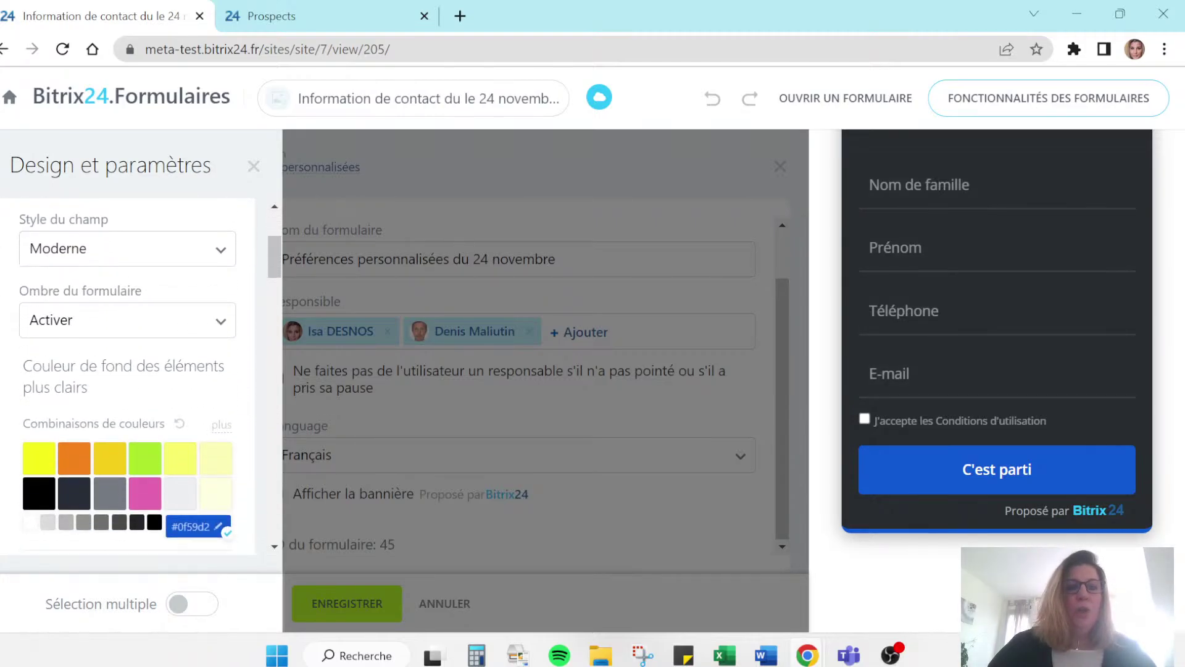
pyautogui.click(78, 325)
pyautogui.click(74, 403)
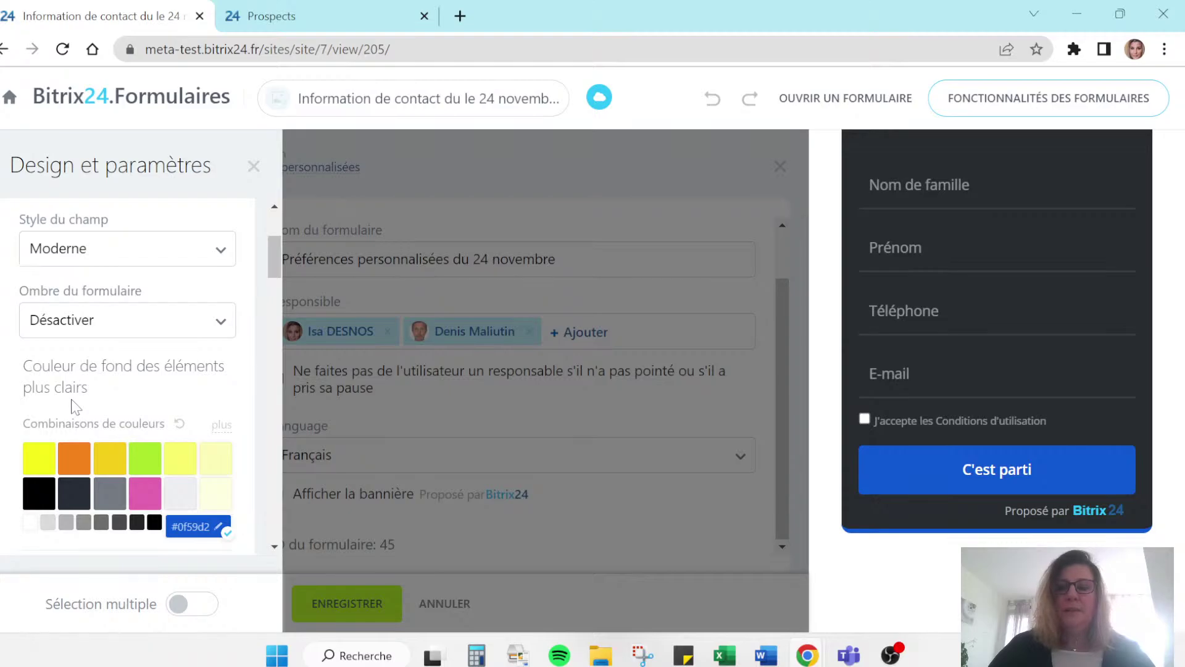
pyautogui.click(77, 328)
pyautogui.click(73, 367)
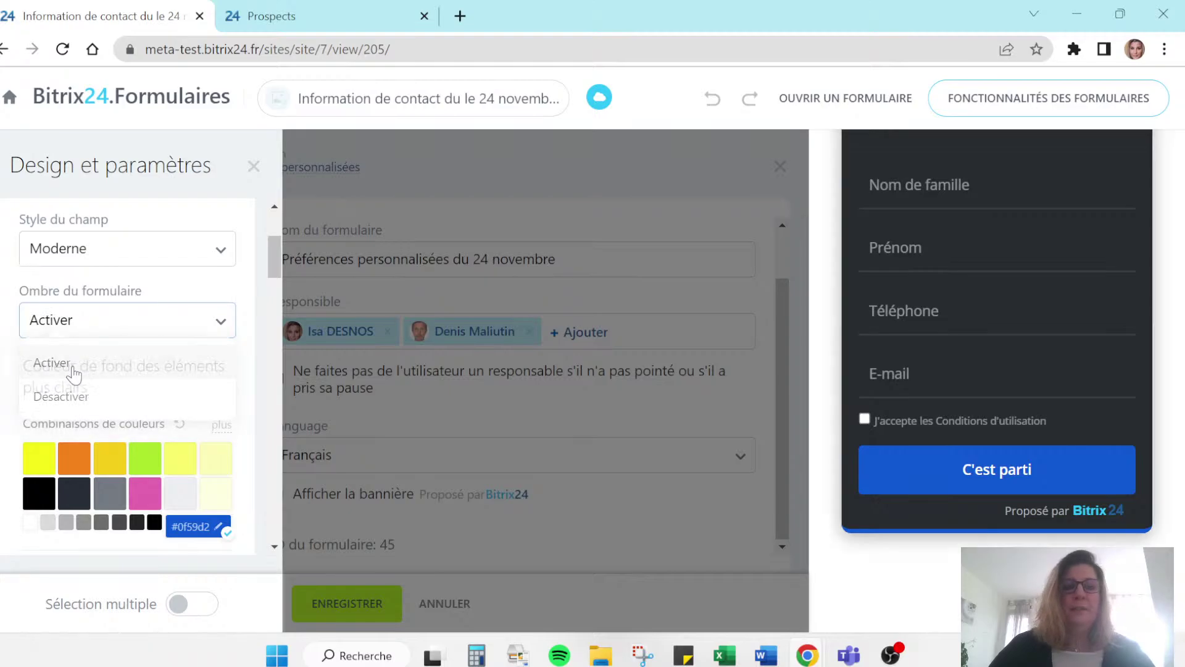
# - Set the lighter elements' background colour to green #a9e32b and their text colour to pink #e467b0
pyautogui.scroll(-1, 113, 415)
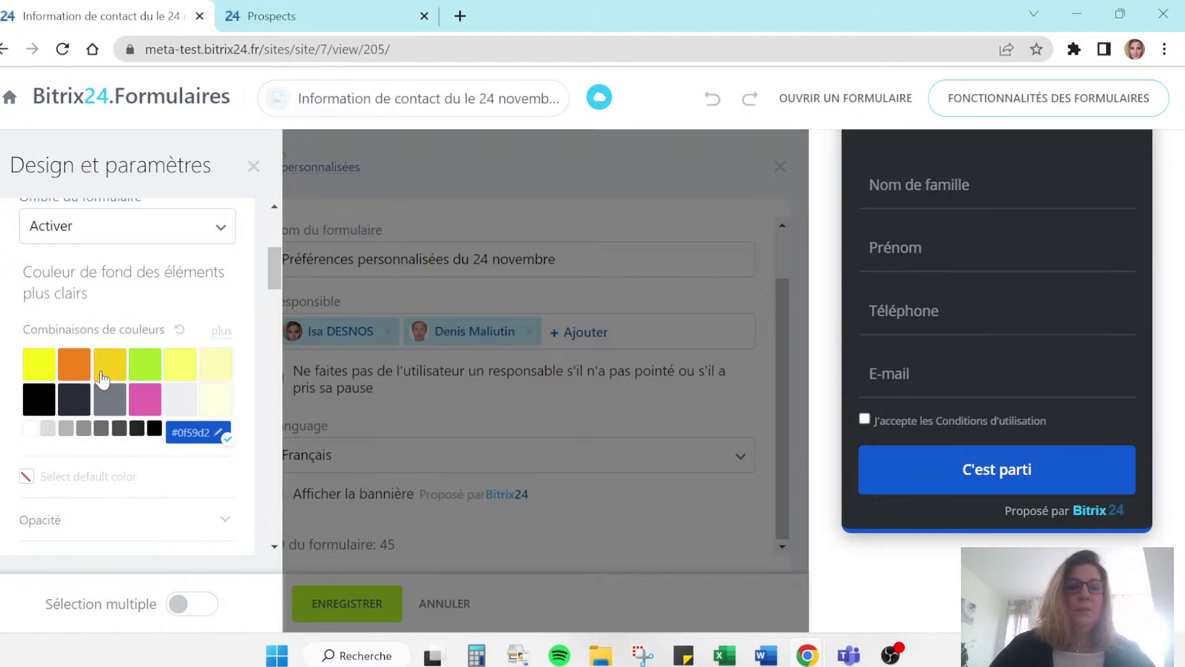
pyautogui.click(154, 375)
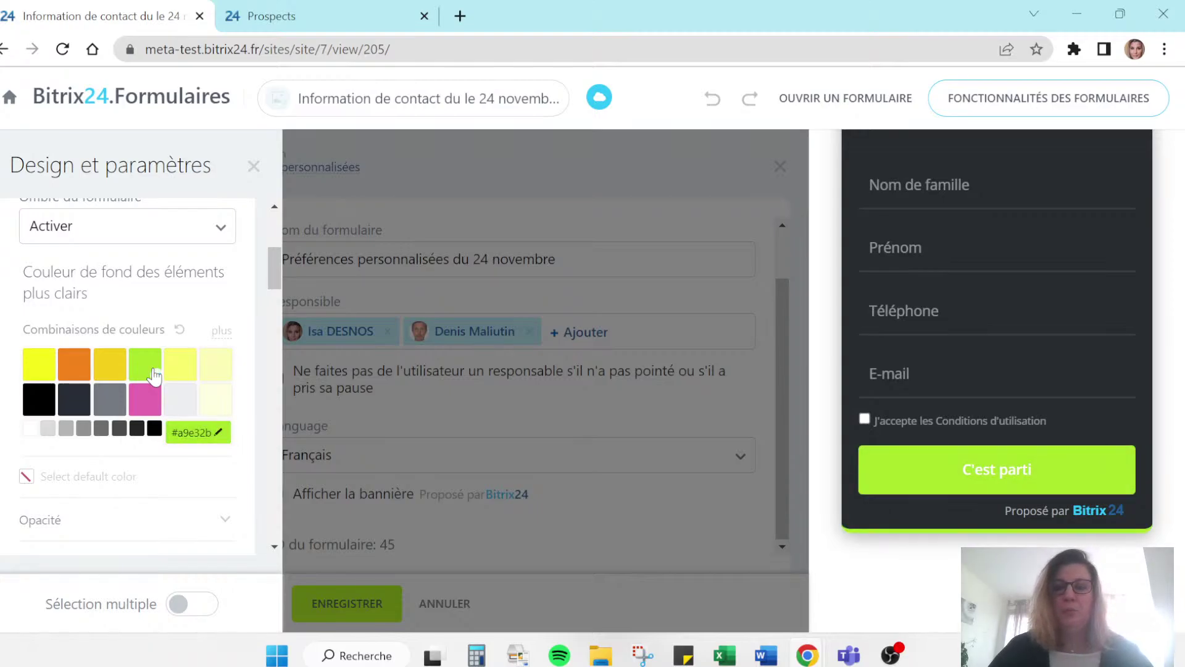
pyautogui.scroll(-3, 108, 347)
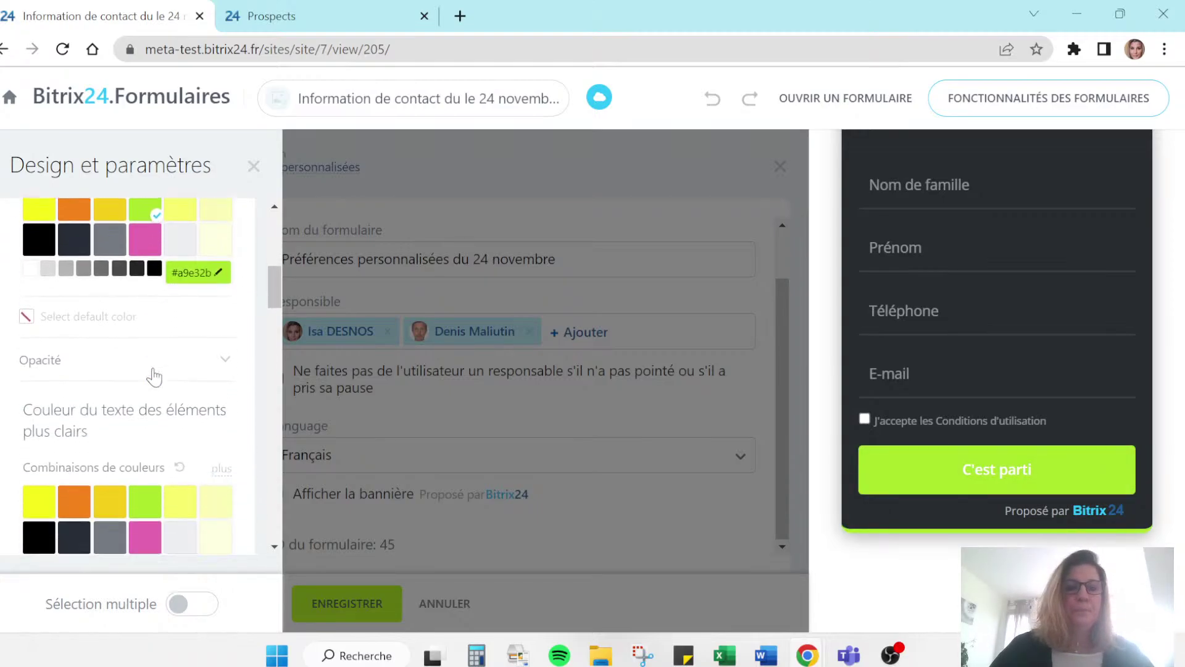
pyautogui.click(108, 347)
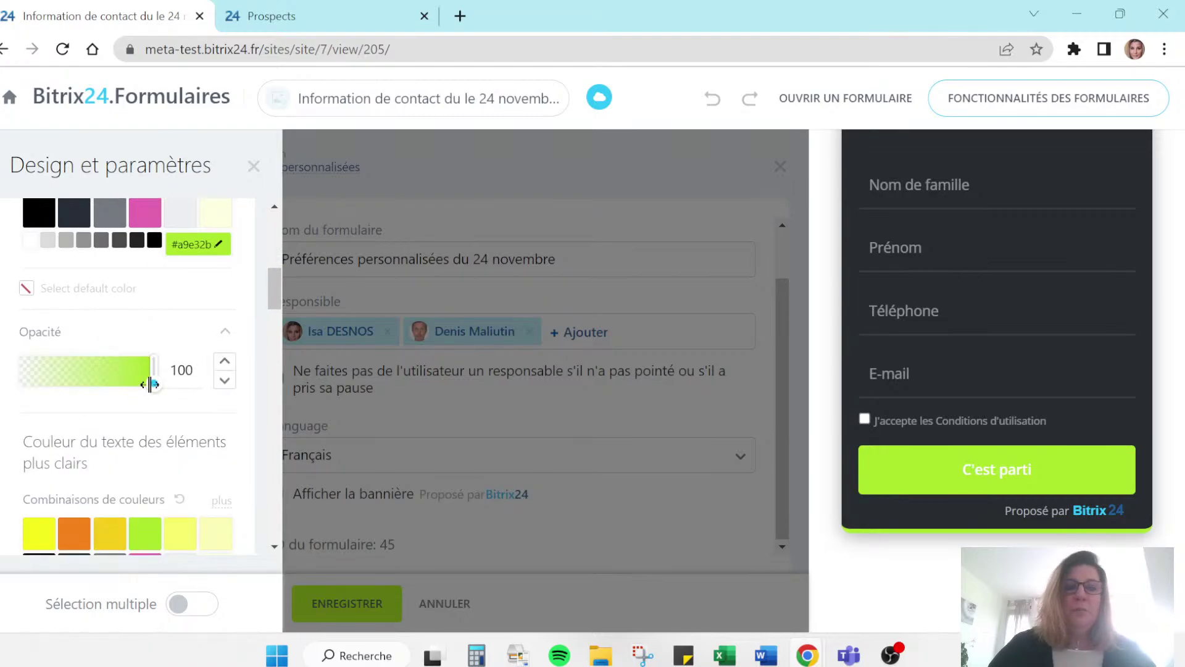
pyautogui.moveTo(151, 382)
pyautogui.mouseDown()
pyautogui.moveTo(81, 385)
pyautogui.moveTo(153, 383)
pyautogui.mouseUp()
pyautogui.scroll(-3, 78, 297)
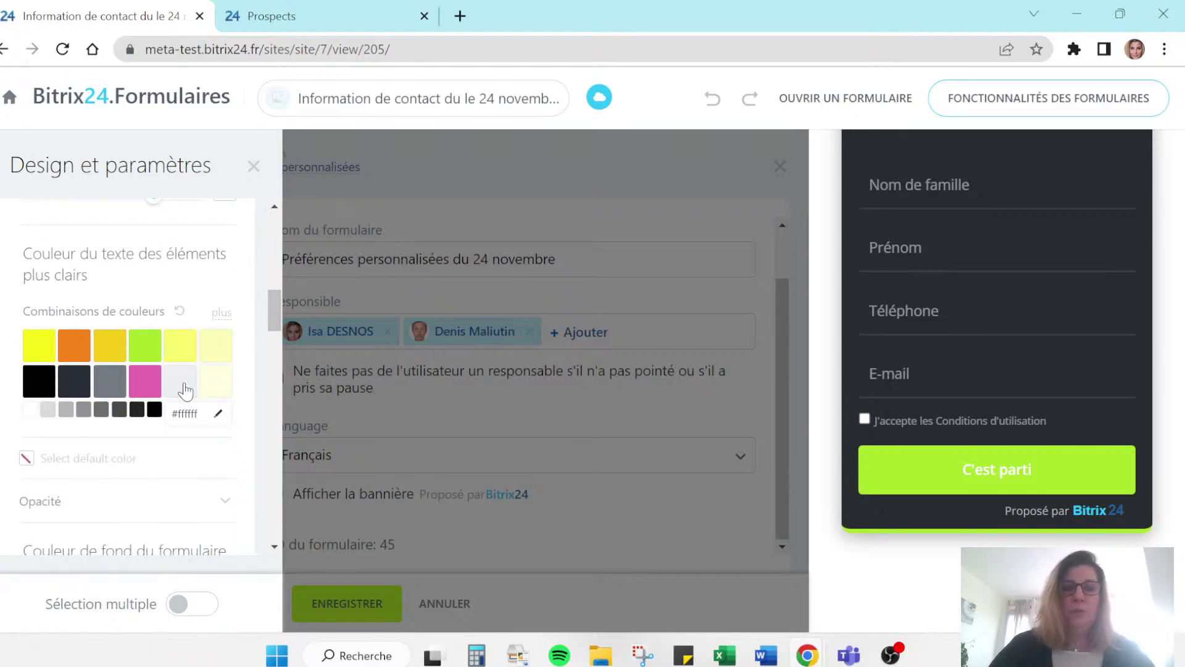
pyautogui.click(184, 389)
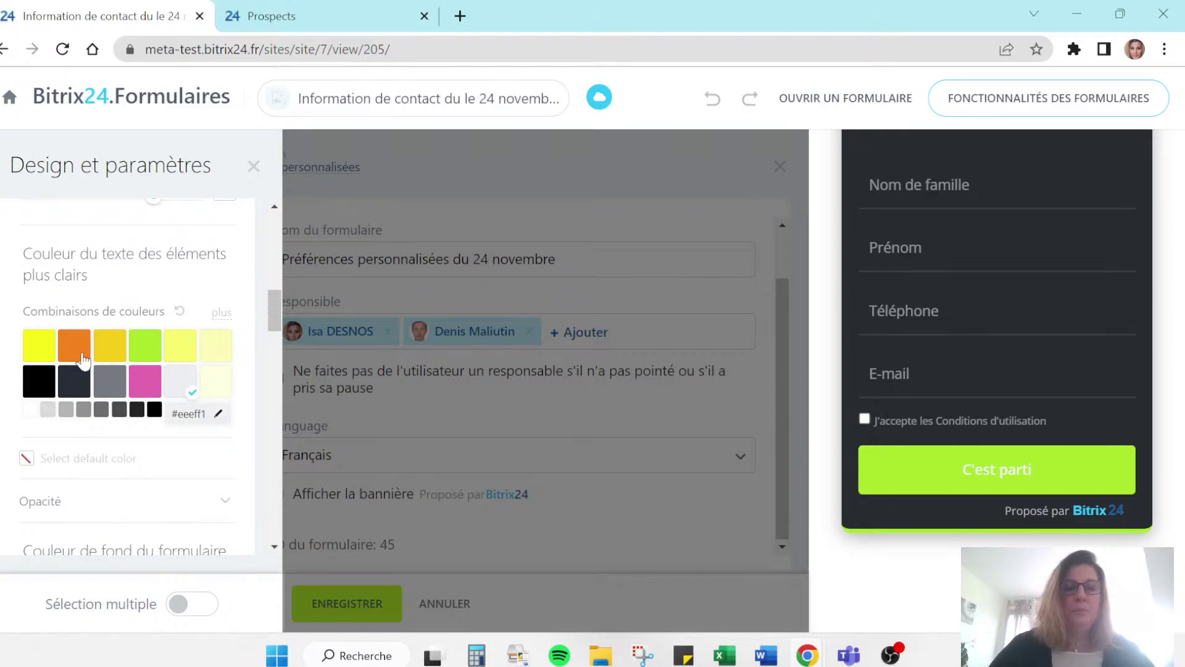
pyautogui.click(147, 387)
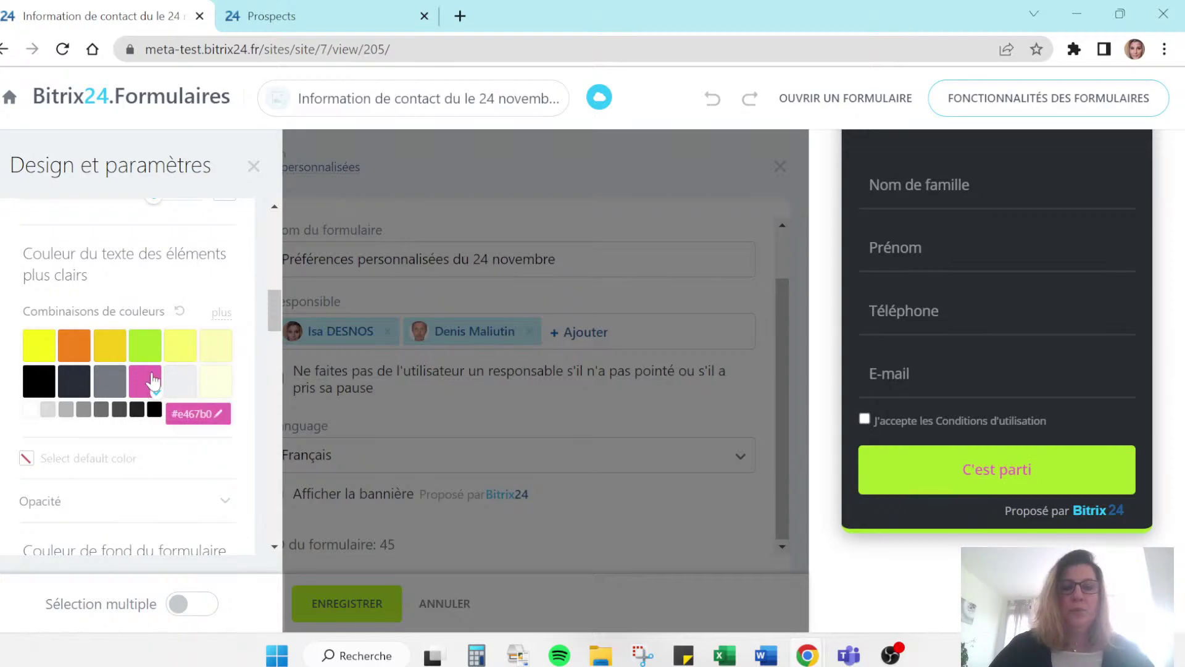
# - Set the form's background colour to orange #f58319 and its text colour to dark #262d36
pyautogui.scroll(-3, 153, 381)
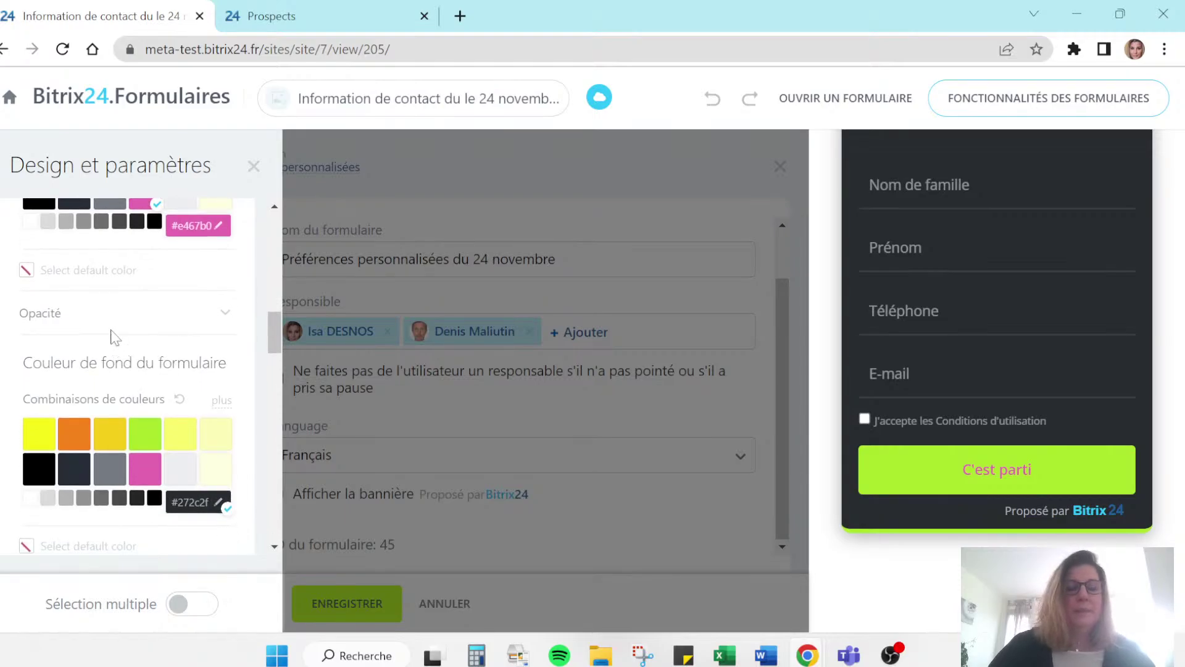
pyautogui.scroll(-2, 114, 329)
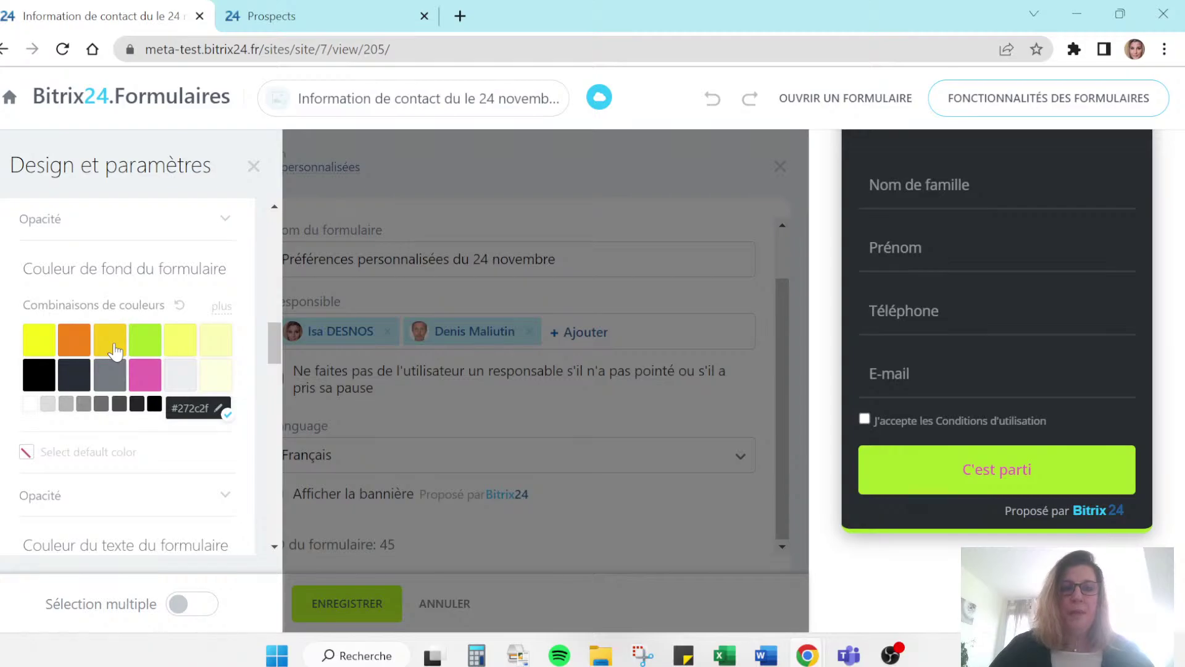
pyautogui.click(87, 350)
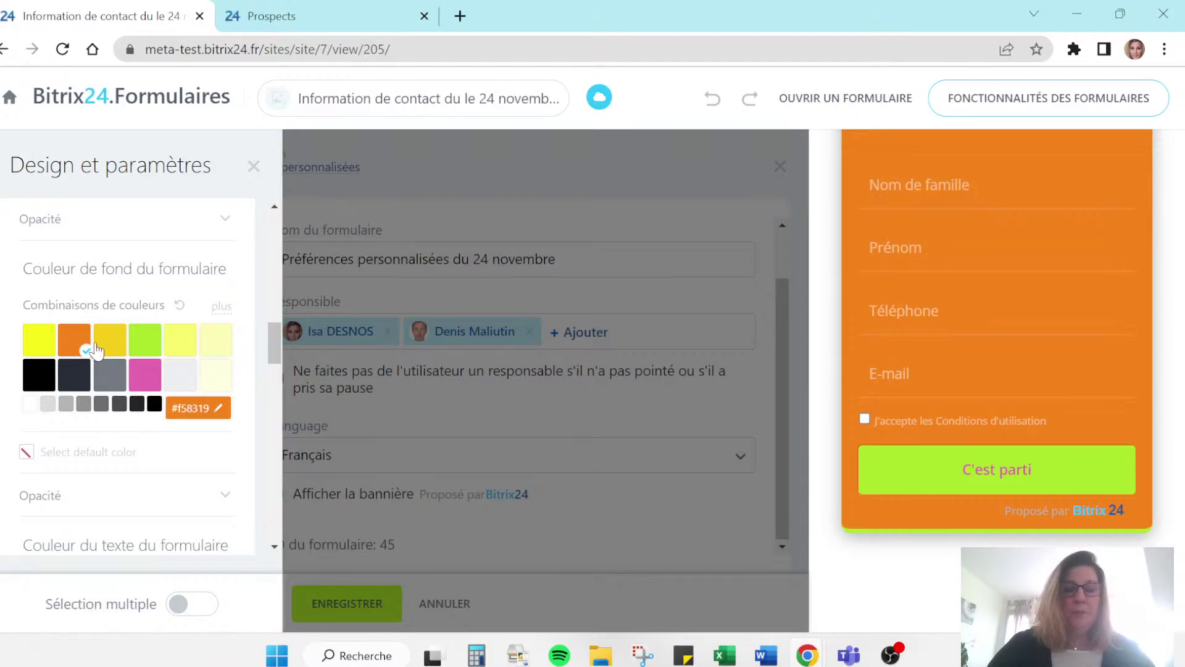
pyautogui.scroll(-3, 96, 350)
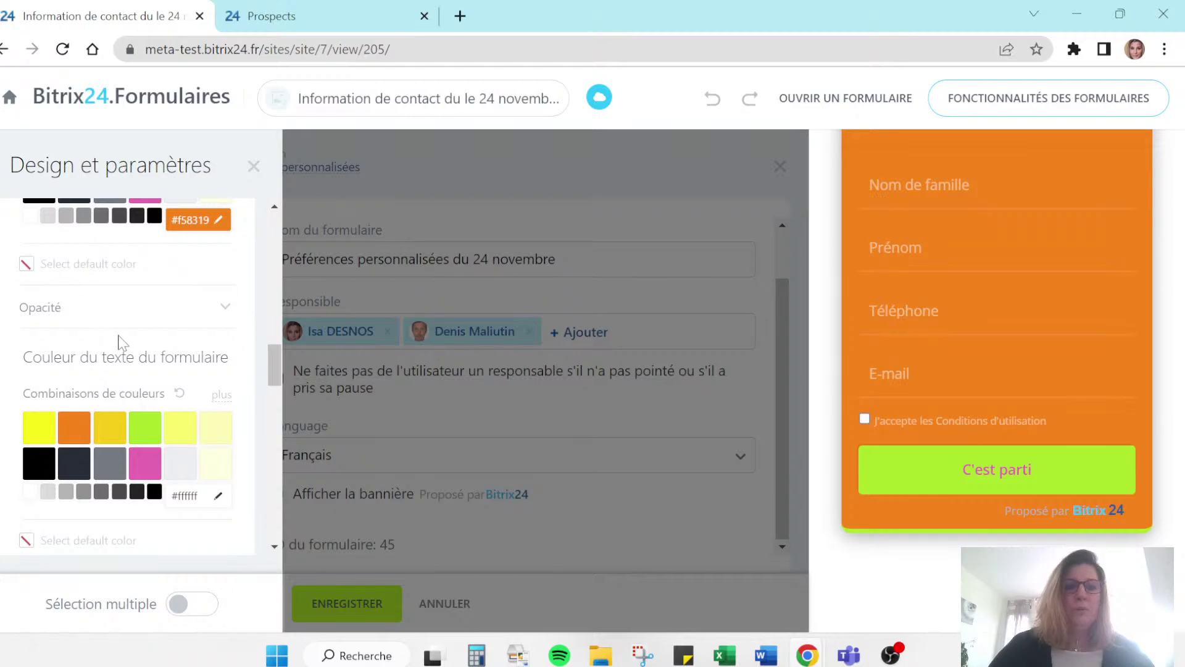
pyautogui.scroll(-2, 121, 343)
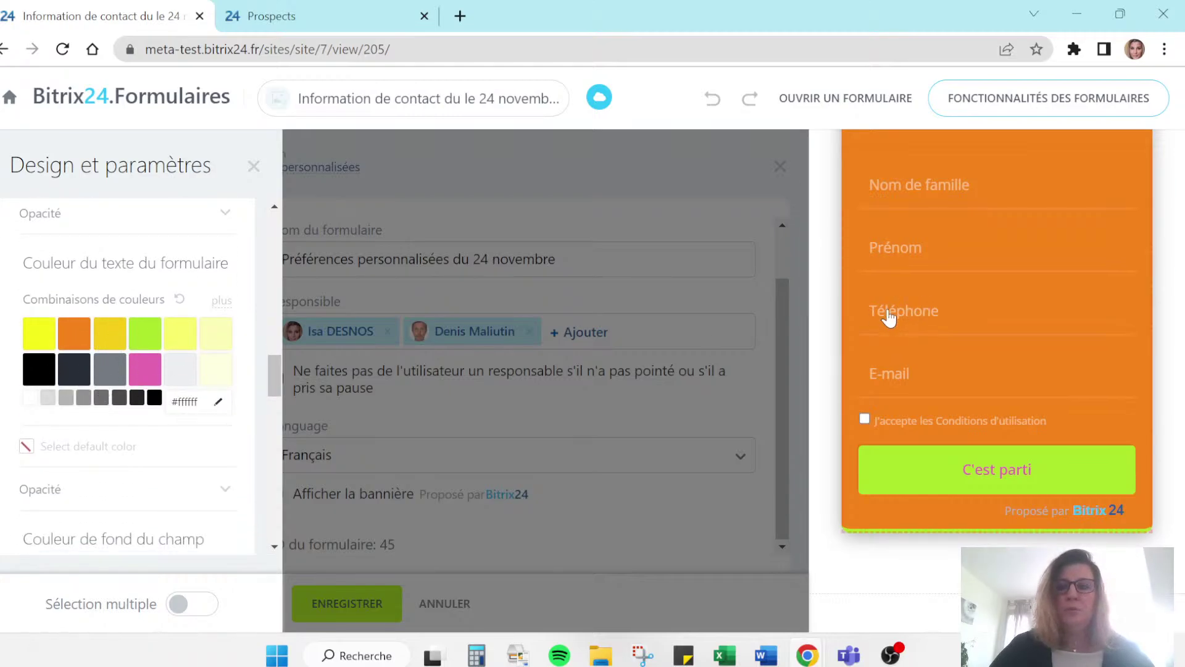
pyautogui.click(74, 374)
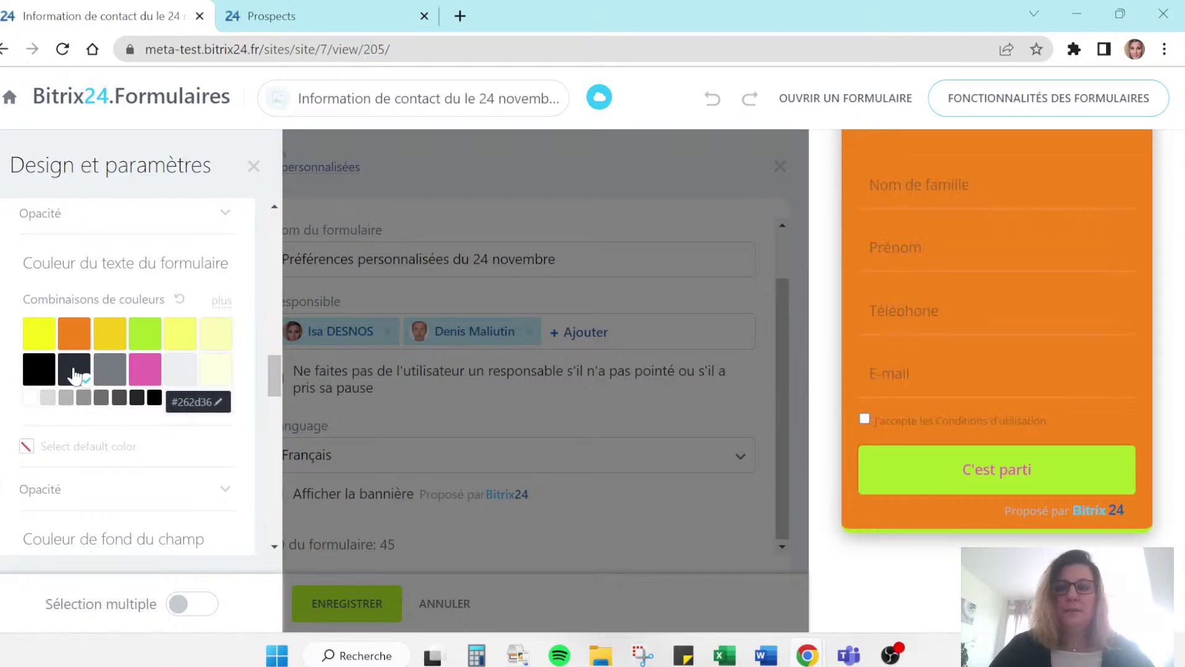
# - Set the field background colour to bright yellow and the field border colour to green
pyautogui.scroll(-3, 87, 366)
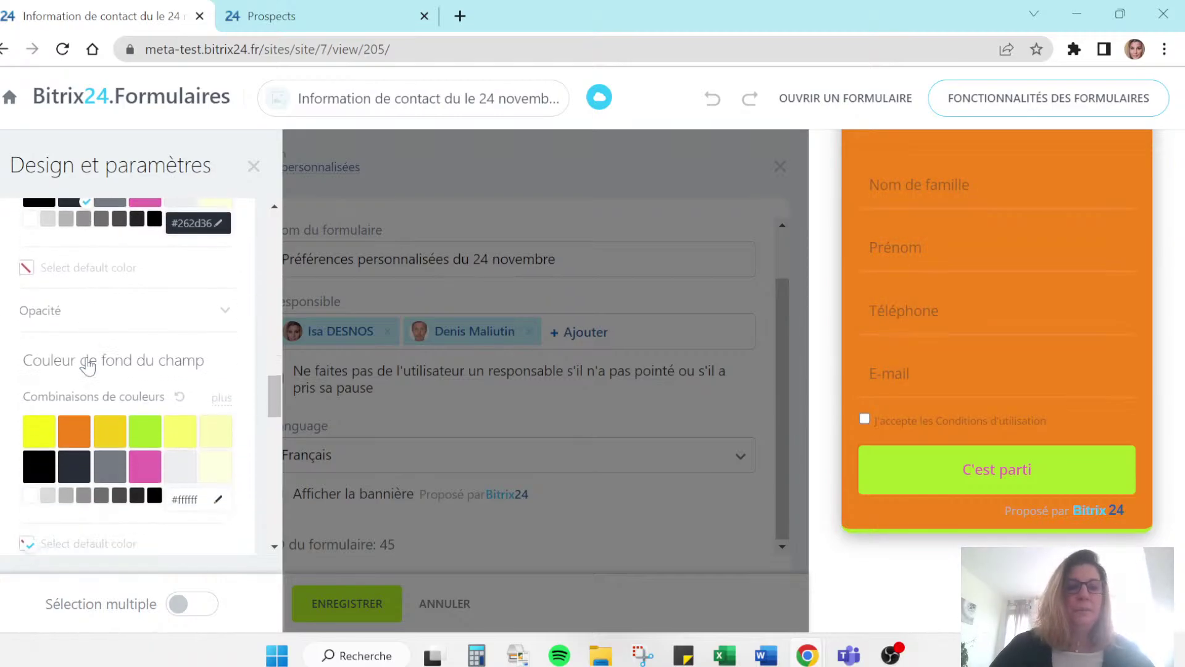
pyautogui.scroll(-2, 122, 344)
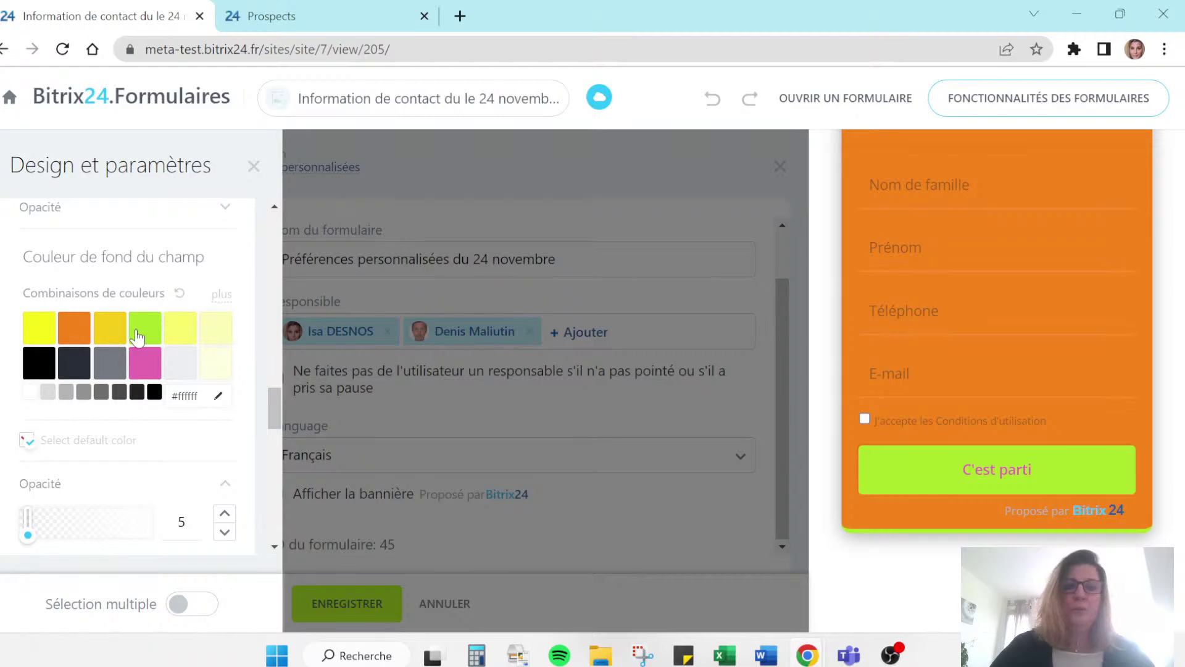
pyautogui.click(39, 330)
pyautogui.scroll(-6, 64, 352)
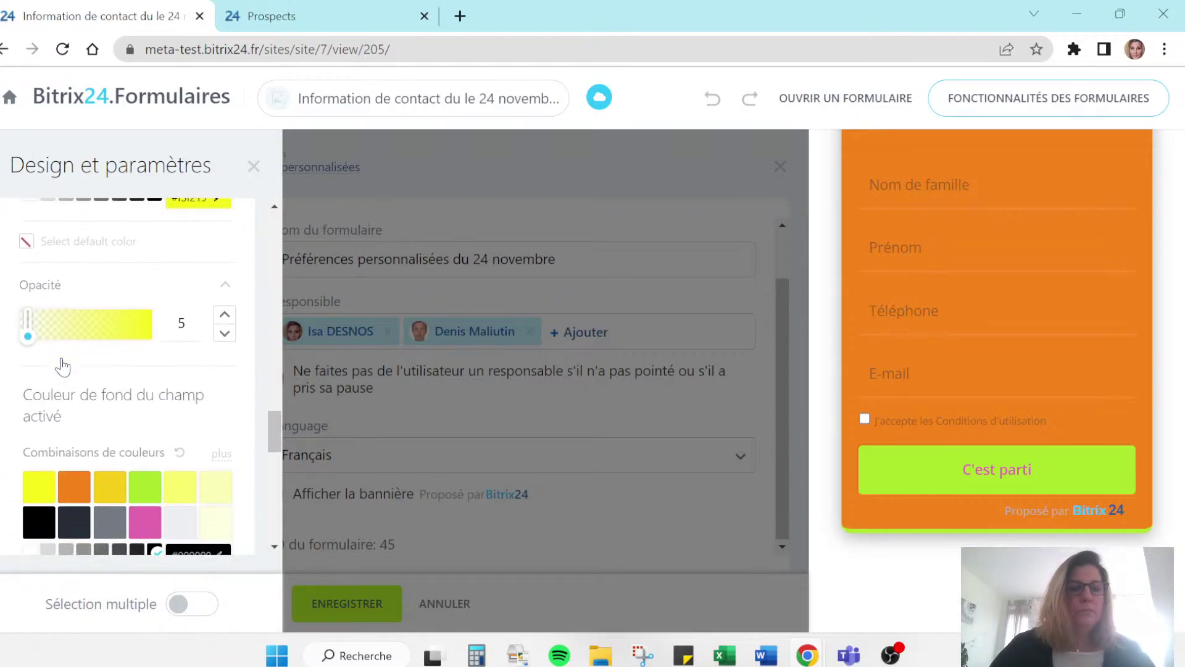
pyautogui.scroll(-5, 80, 315)
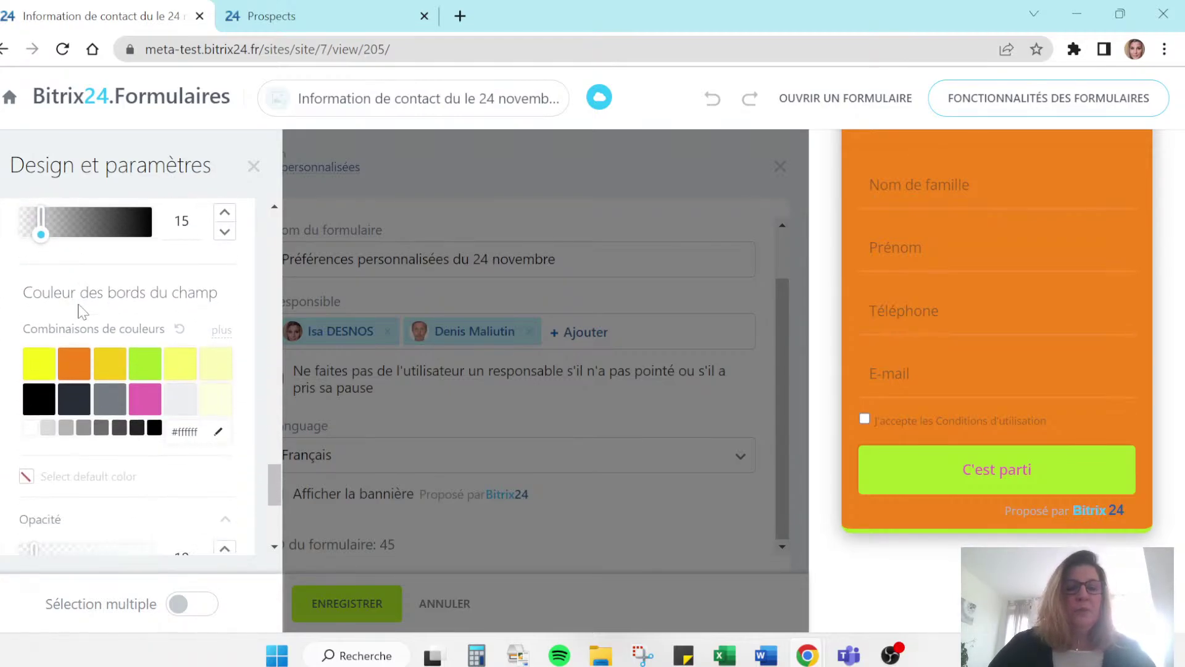
pyautogui.scroll(-2, 113, 321)
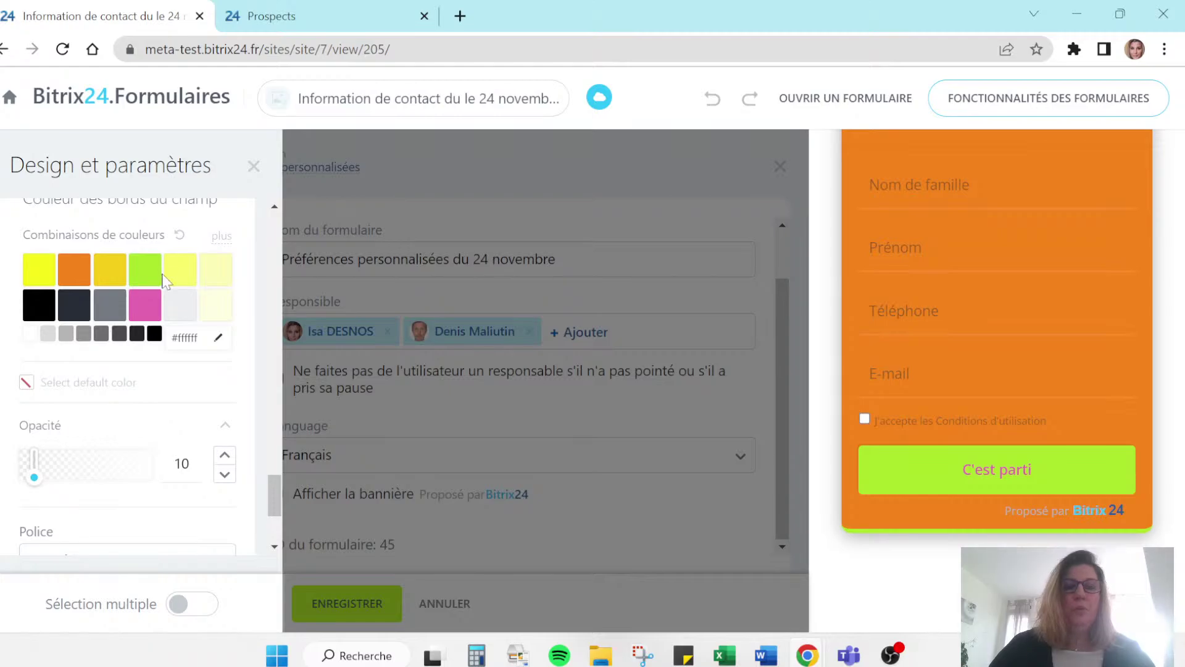
pyautogui.click(145, 283)
# - Change the form's font to Oswald
pyautogui.scroll(-4, 132, 363)
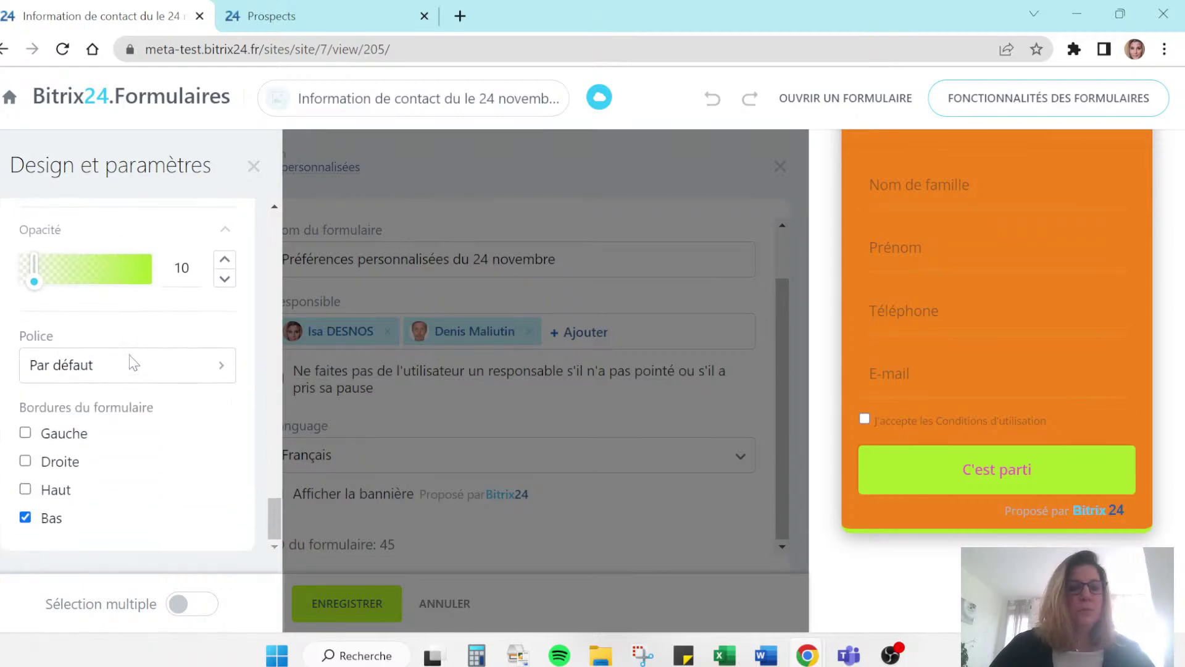
pyautogui.click(102, 370)
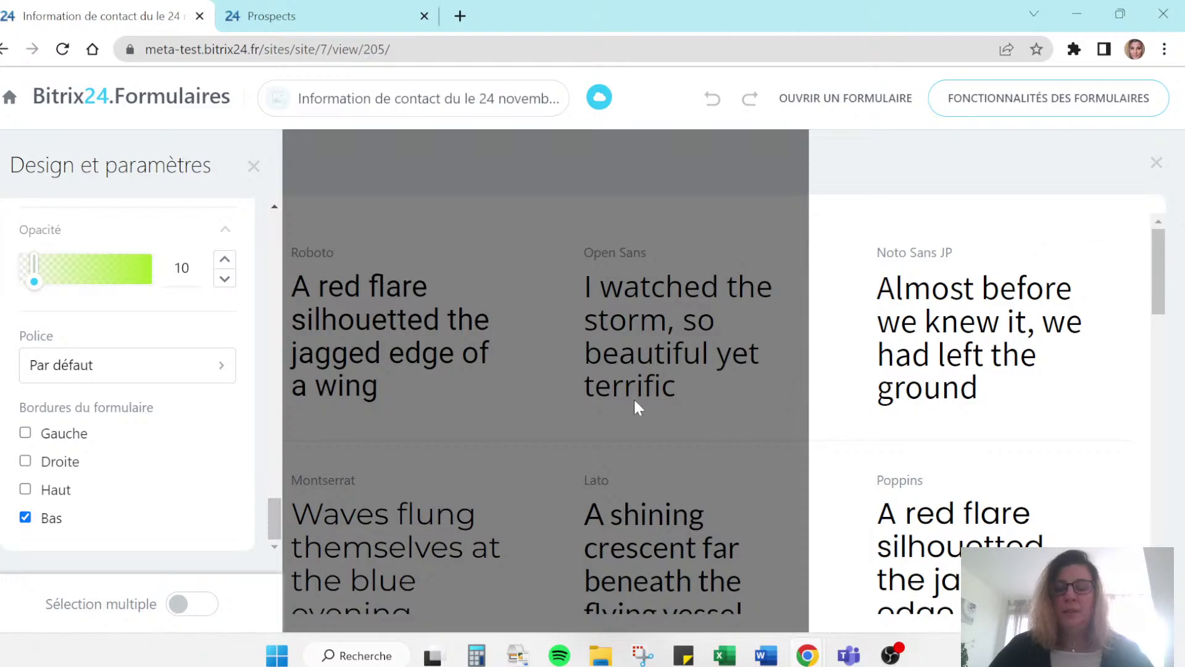
pyautogui.scroll(-5, 910, 487)
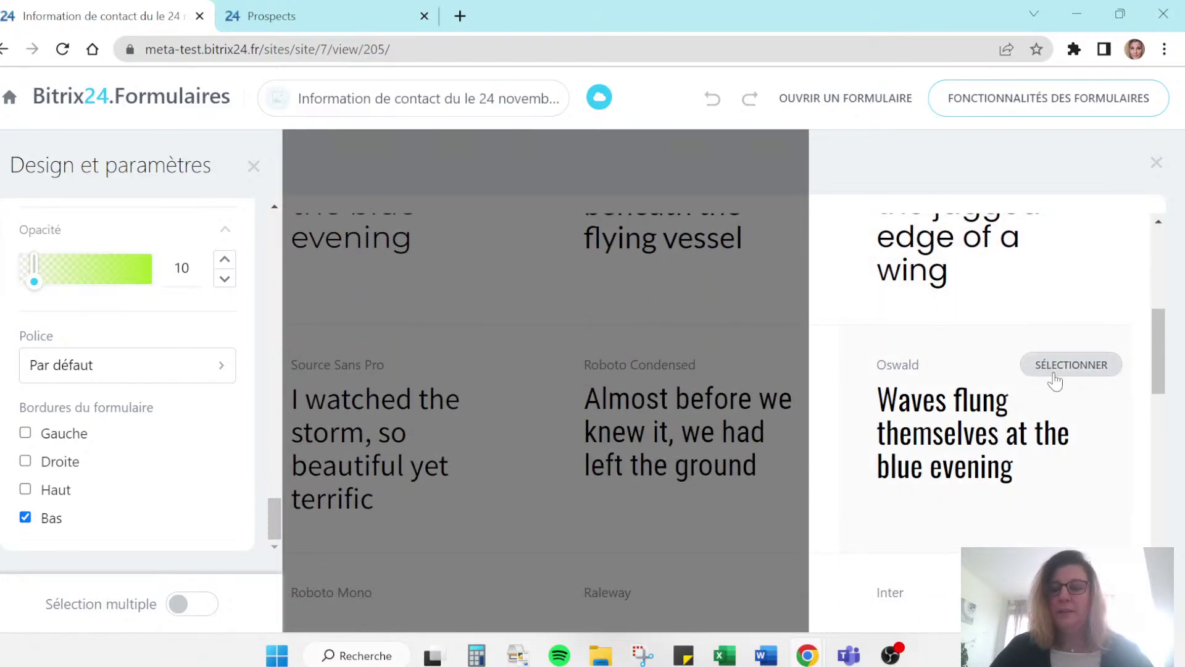
pyautogui.click(1061, 369)
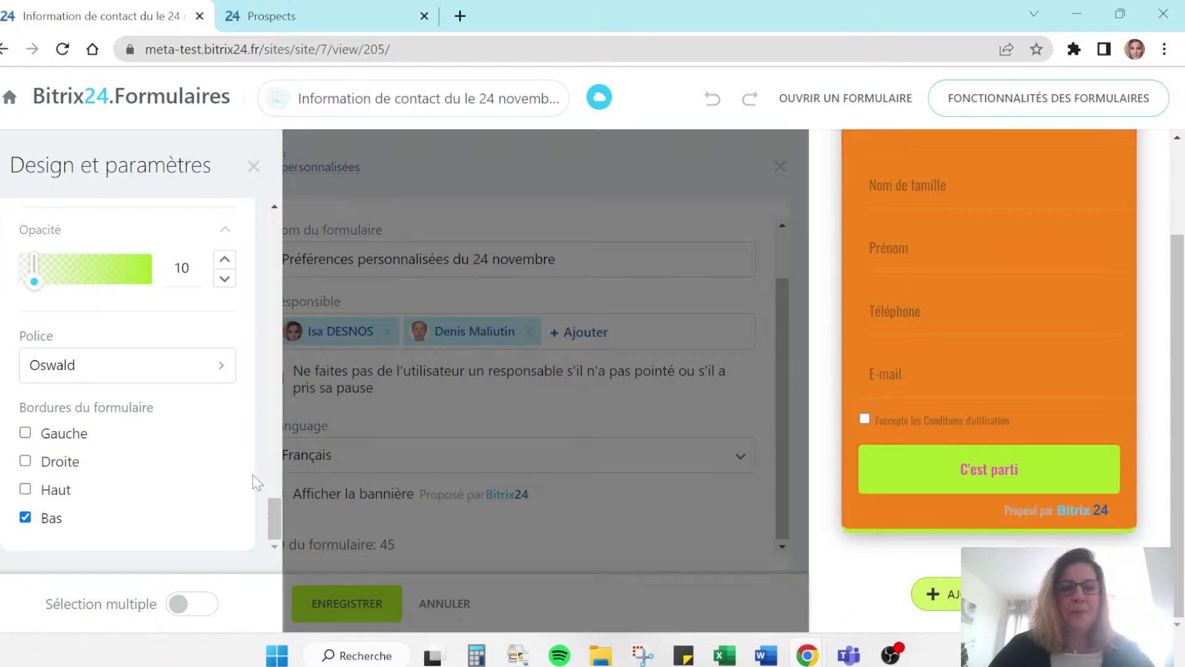
# - Enable the form's Gauche, Droite and Haut borders and review the whole form in the preview
pyautogui.click(25, 433)
pyautogui.click(26, 461)
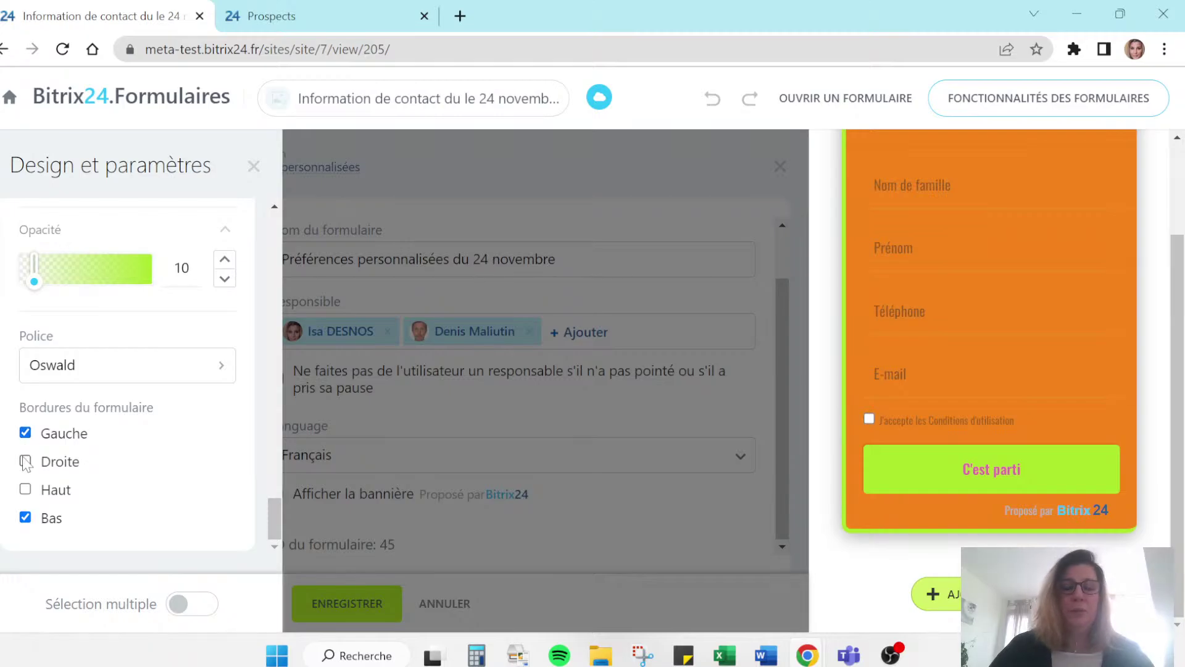
pyautogui.click(26, 490)
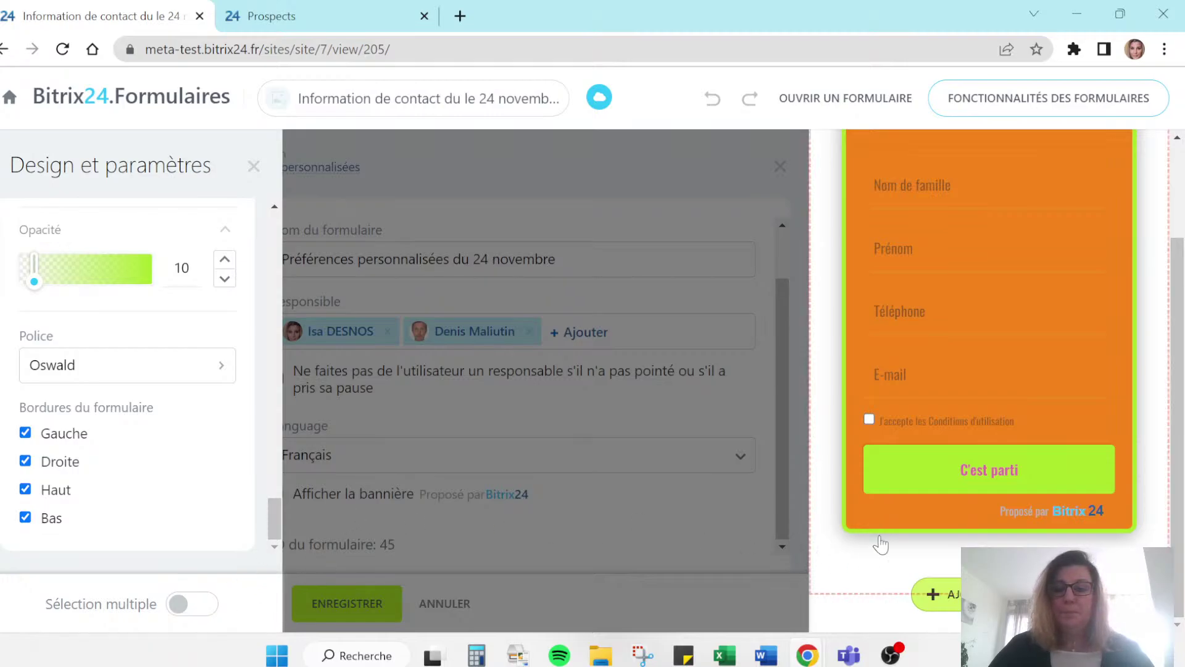
pyautogui.scroll(1, 955, 446)
pyautogui.scroll(1, 955, 446)
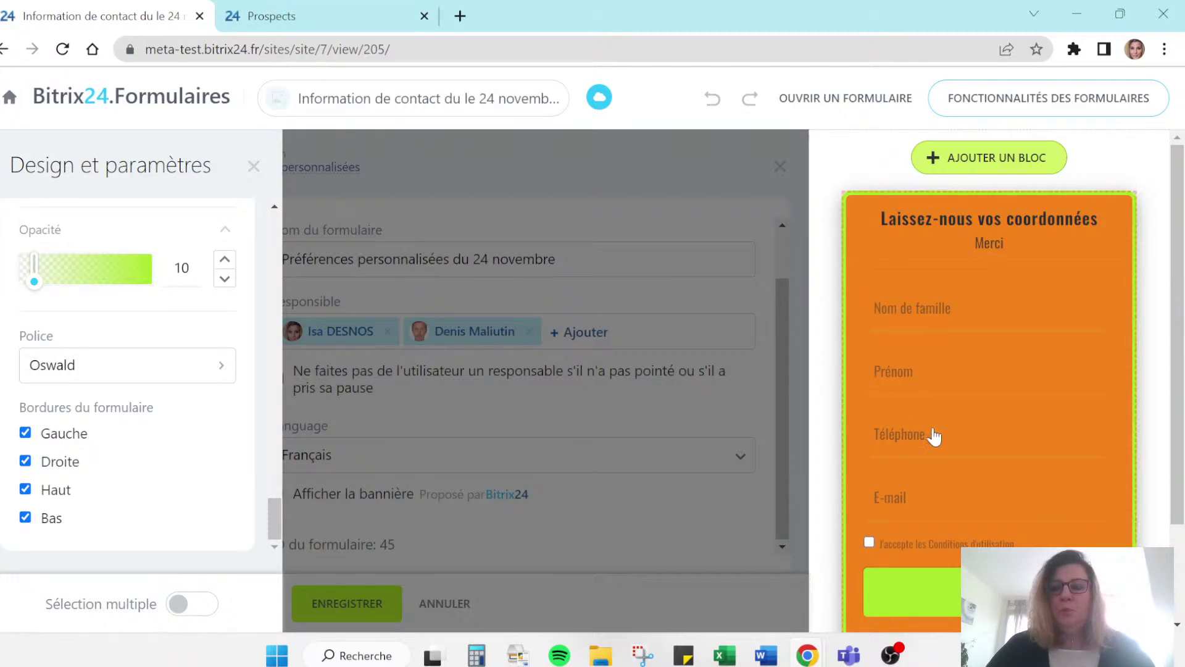
pyautogui.scroll(-1, 958, 391)
pyautogui.scroll(1, 958, 391)
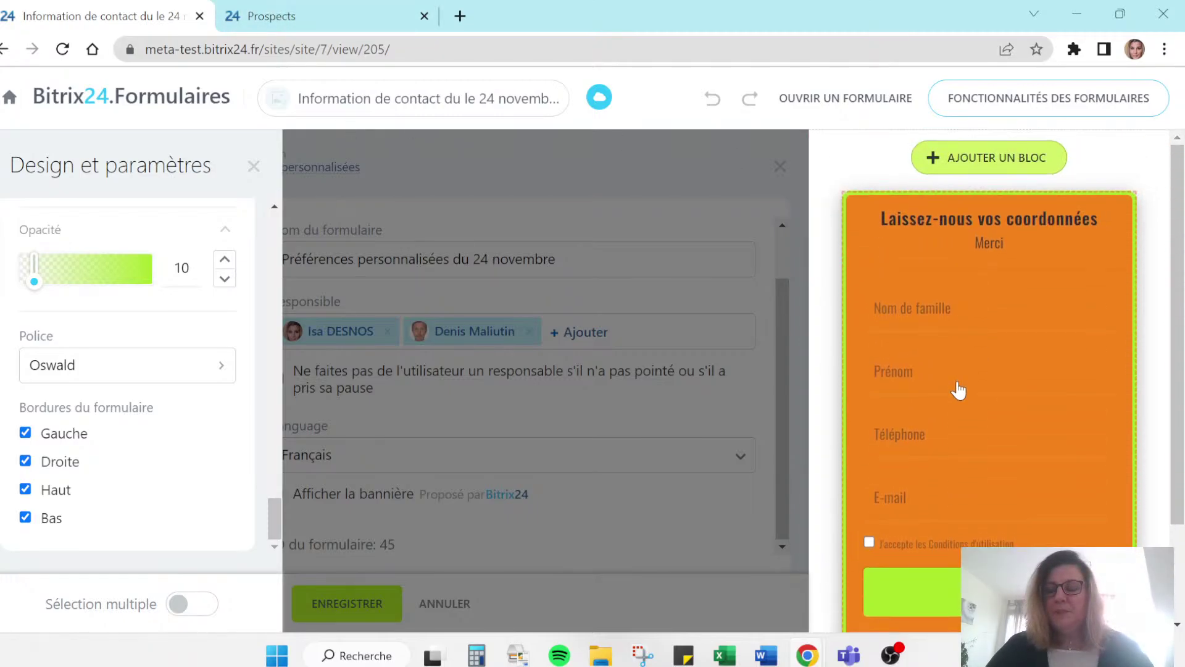
pyautogui.scroll(-1, 958, 392)
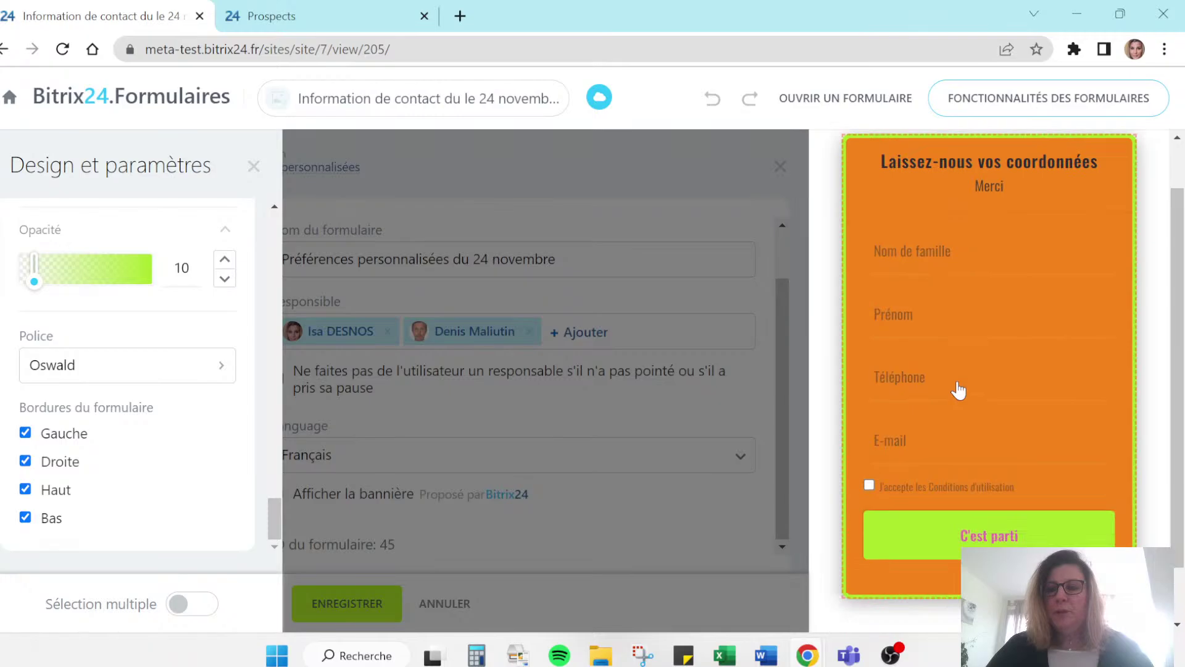
# - Preview the published contact form in a new browser tab, examine its layout and colours, and close the preview
pyautogui.click(830, 105)
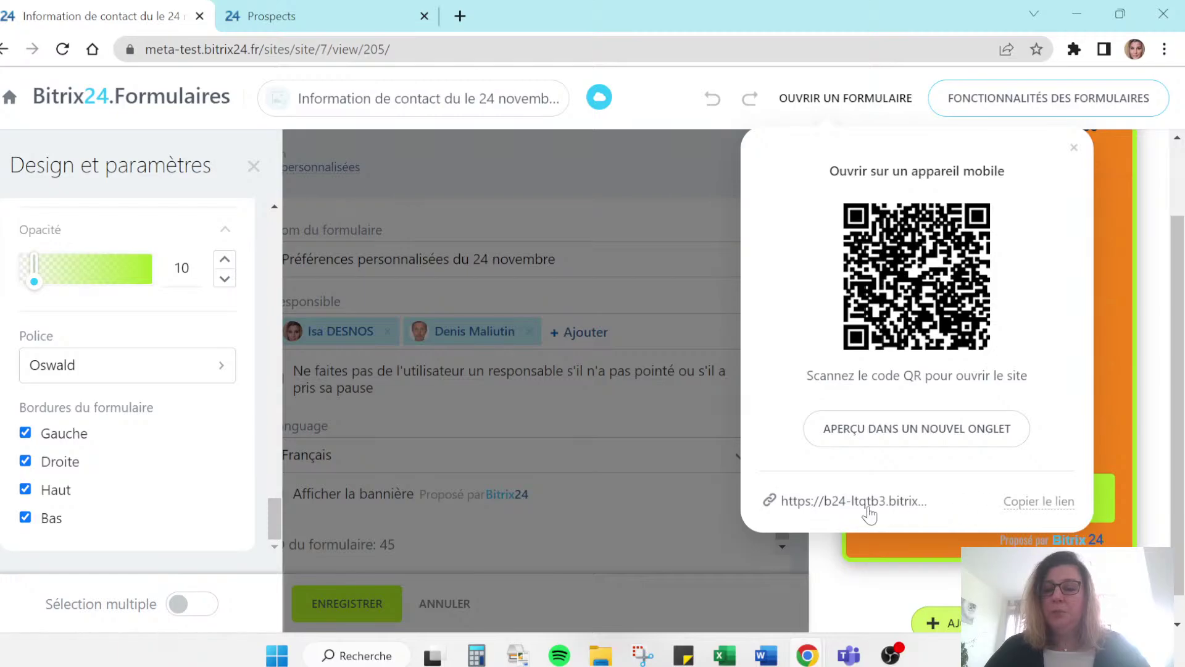
pyautogui.click(901, 432)
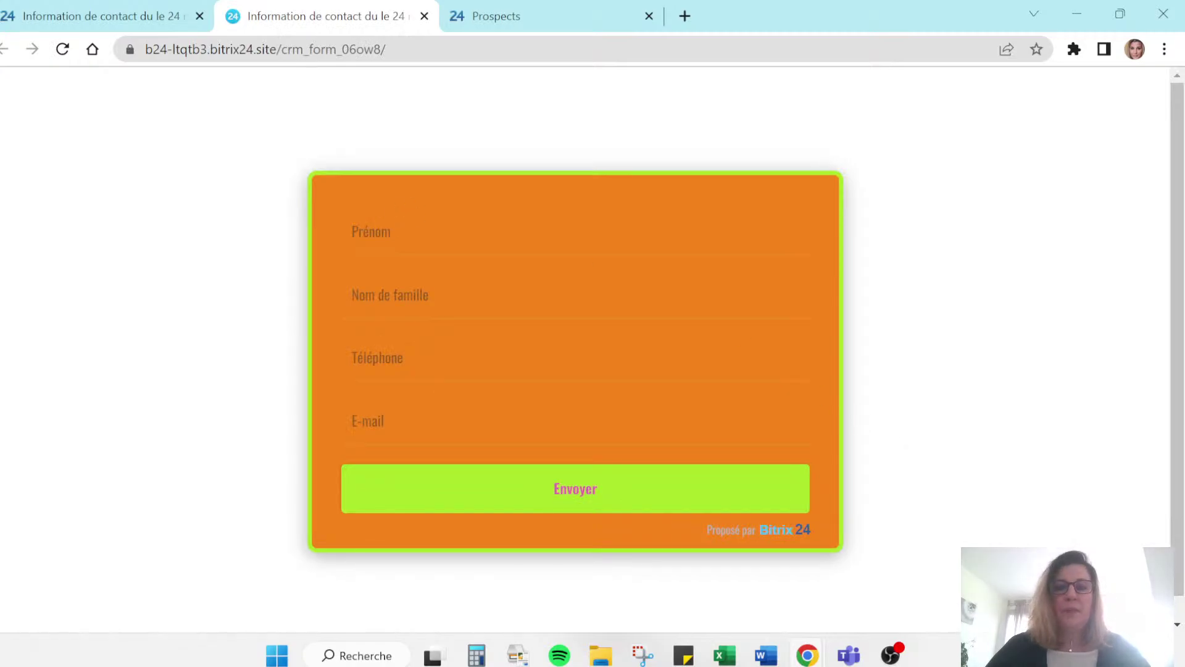
pyautogui.scroll(-1, 576, 346)
pyautogui.scroll(1, 576, 346)
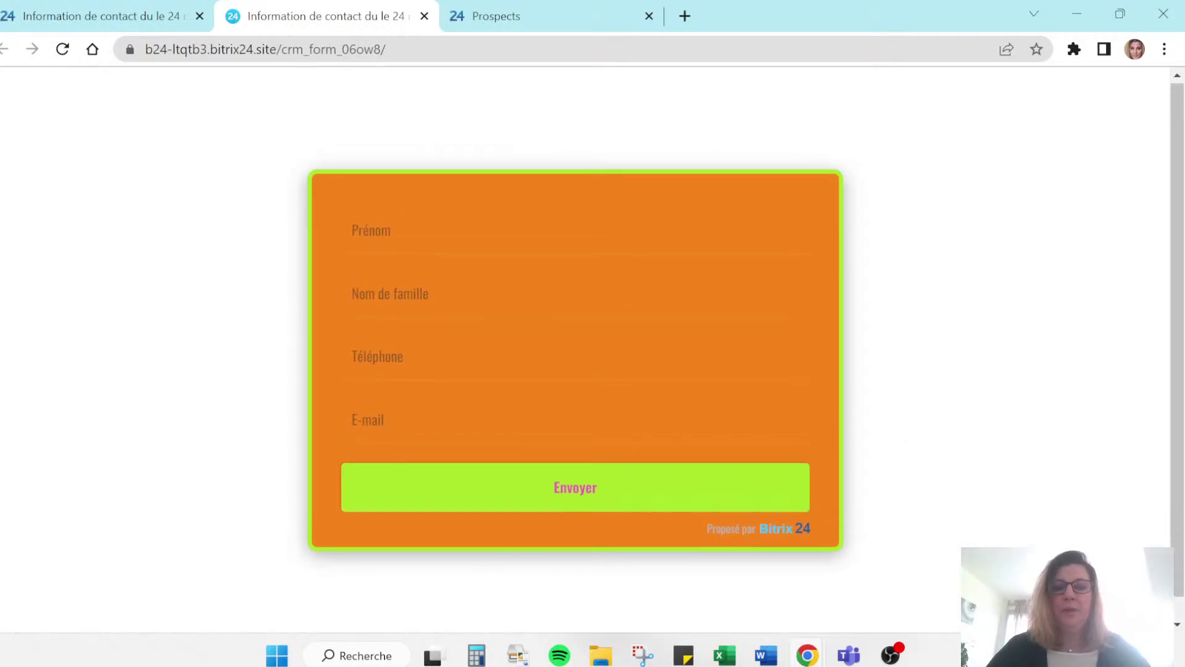
pyautogui.scroll(-1, 576, 346)
pyautogui.scroll(1, 576, 346)
pyautogui.scroll(-1, 576, 346)
pyautogui.scroll(1, 575, 346)
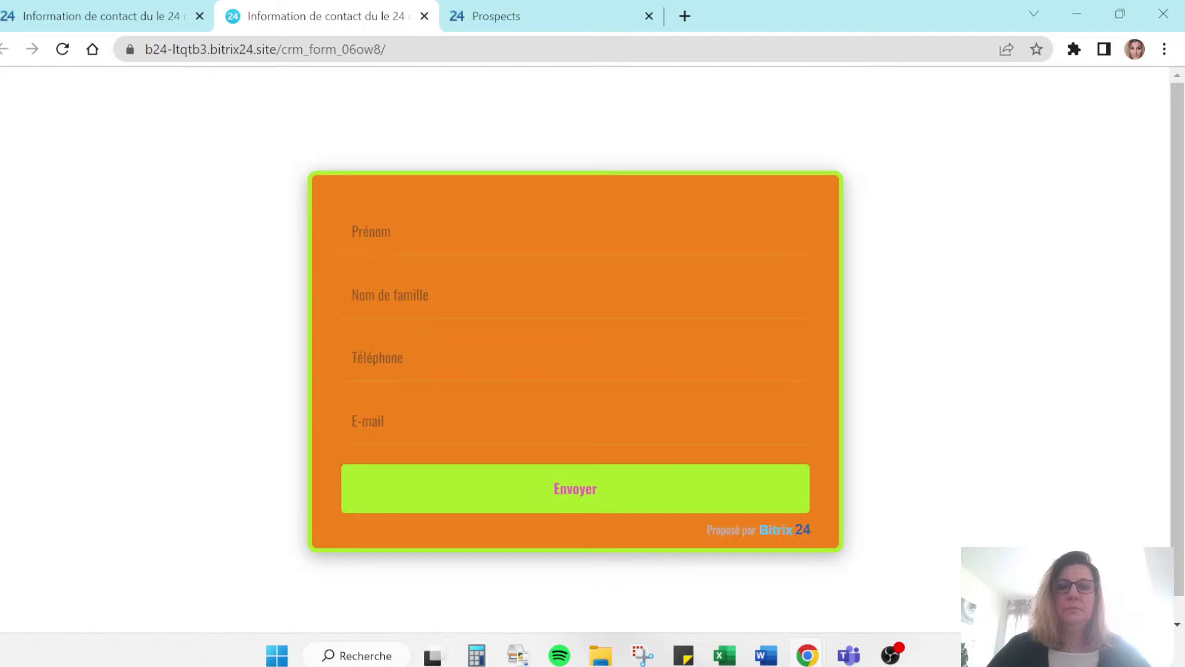
pyautogui.click(425, 16)
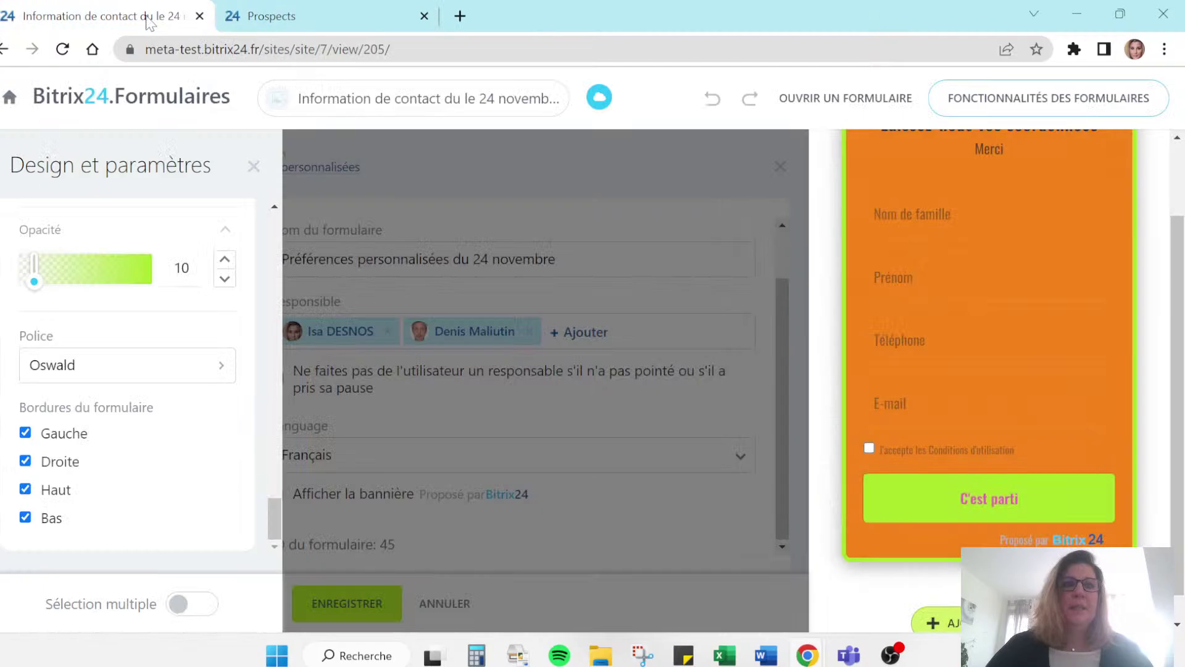
# - Return to the CRM form settings, save the form's changes and go back to the CRM forms list
pyautogui.click(1036, 110)
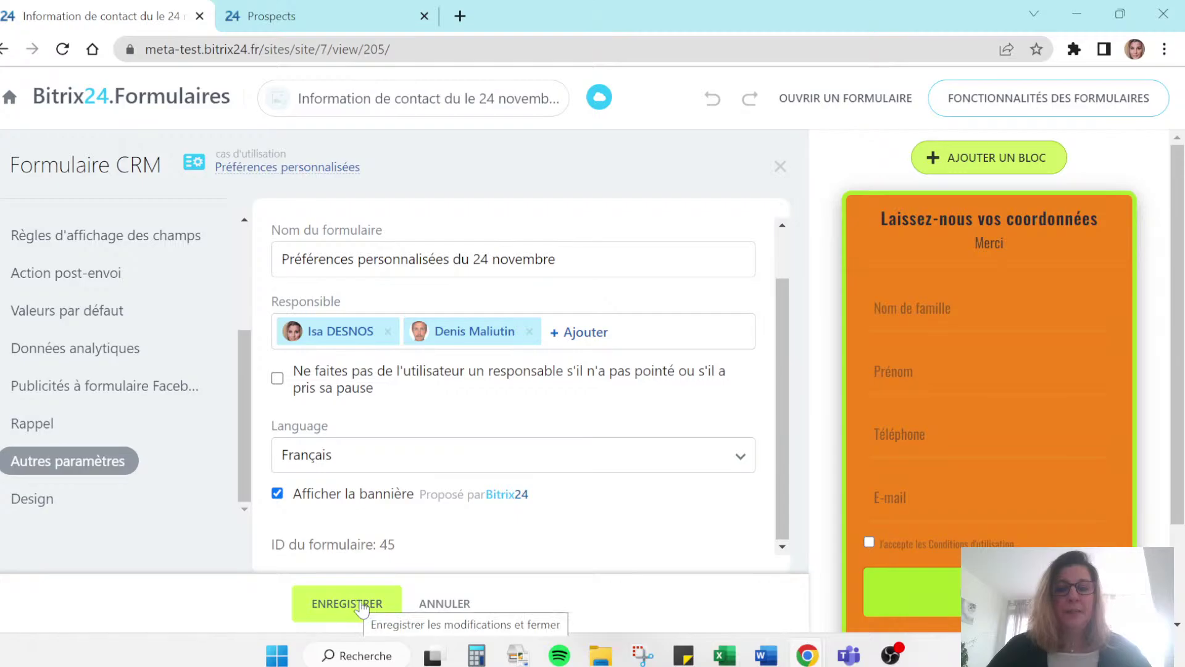
pyautogui.click(354, 609)
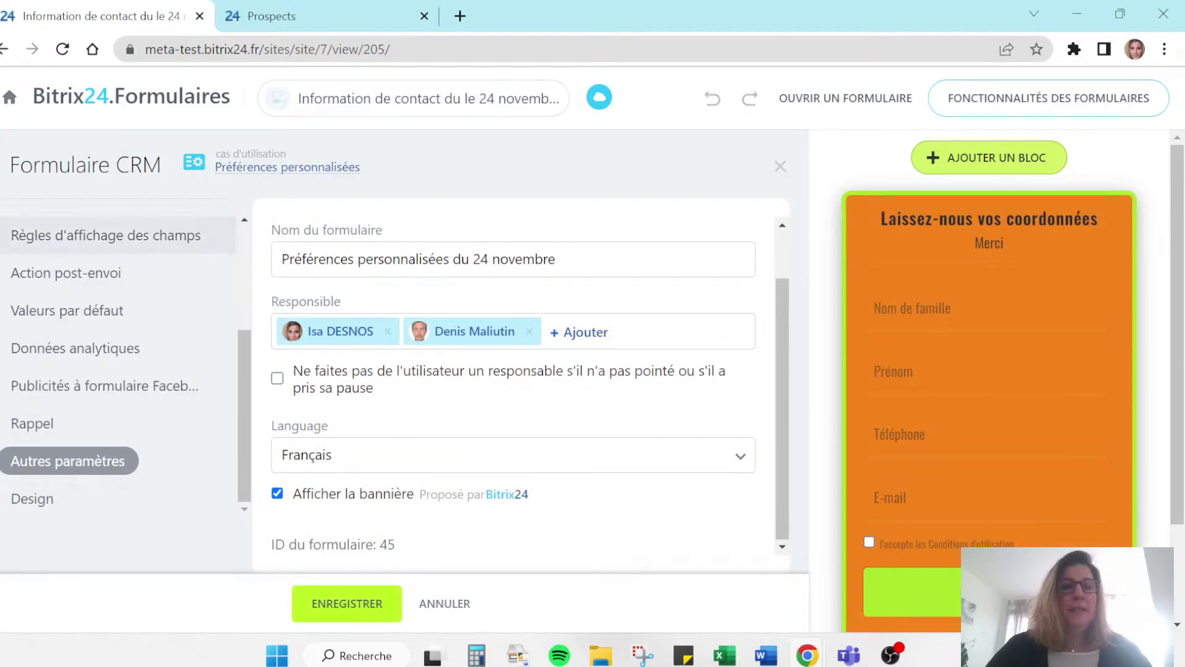
pyautogui.click(11, 105)
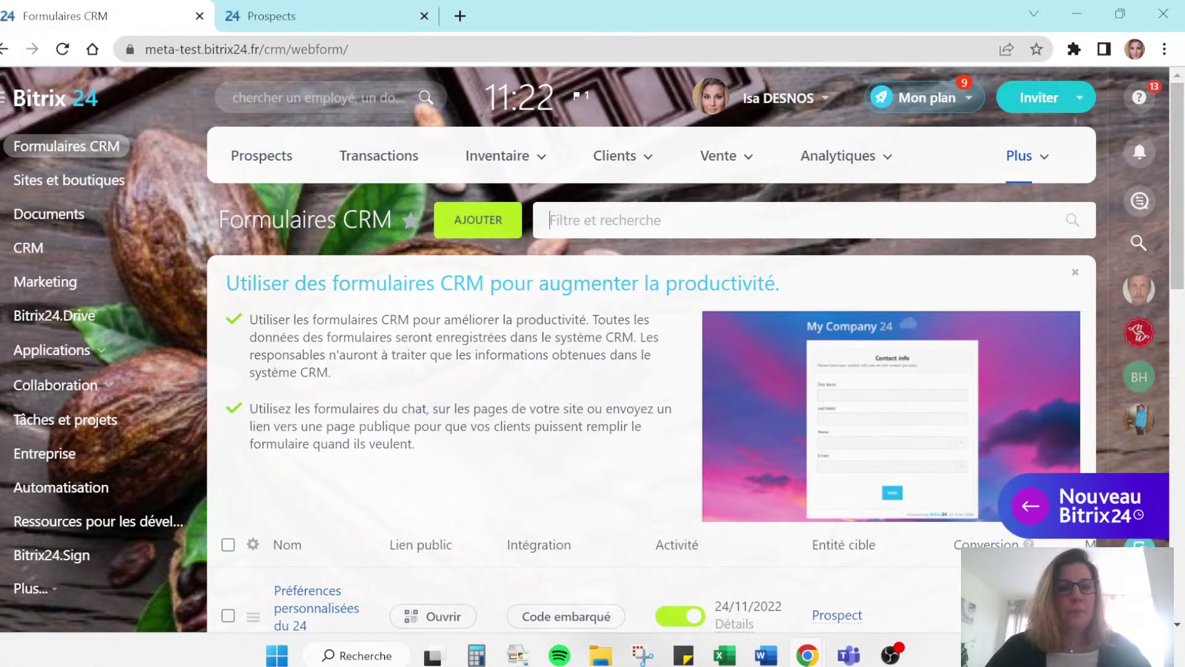
# - Examine the row actions of the form "Préférences personnalisées du 24 novembre", open it for editing and return to the forms list
pyautogui.scroll(-3, 618, 308)
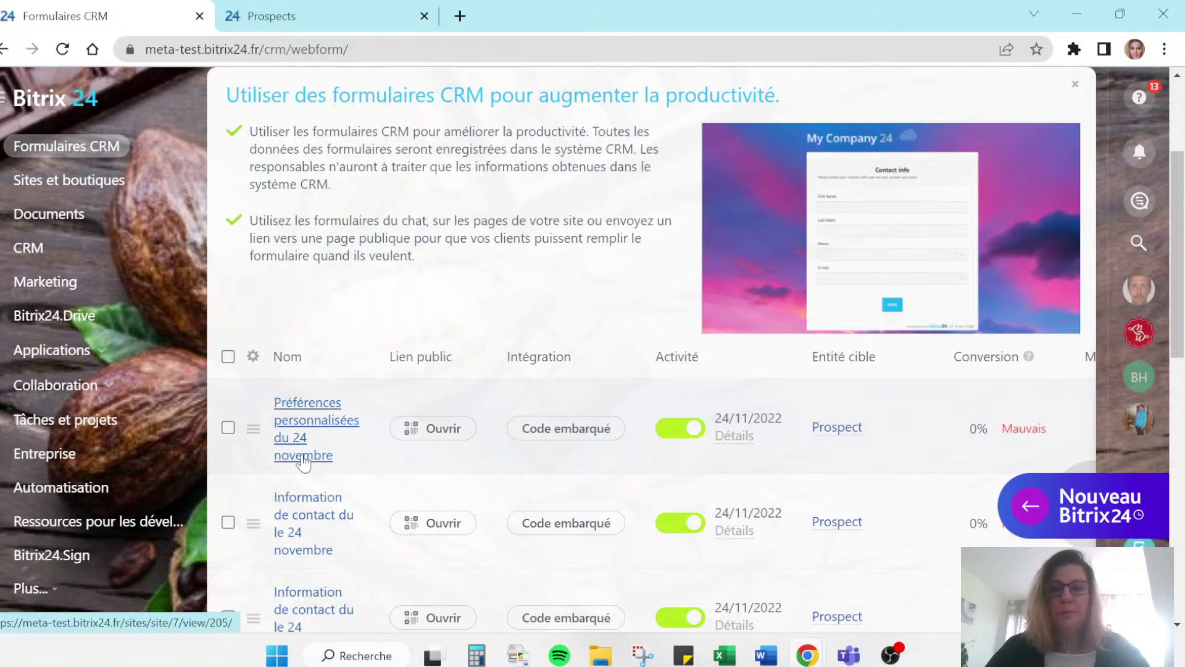
pyautogui.click(253, 430)
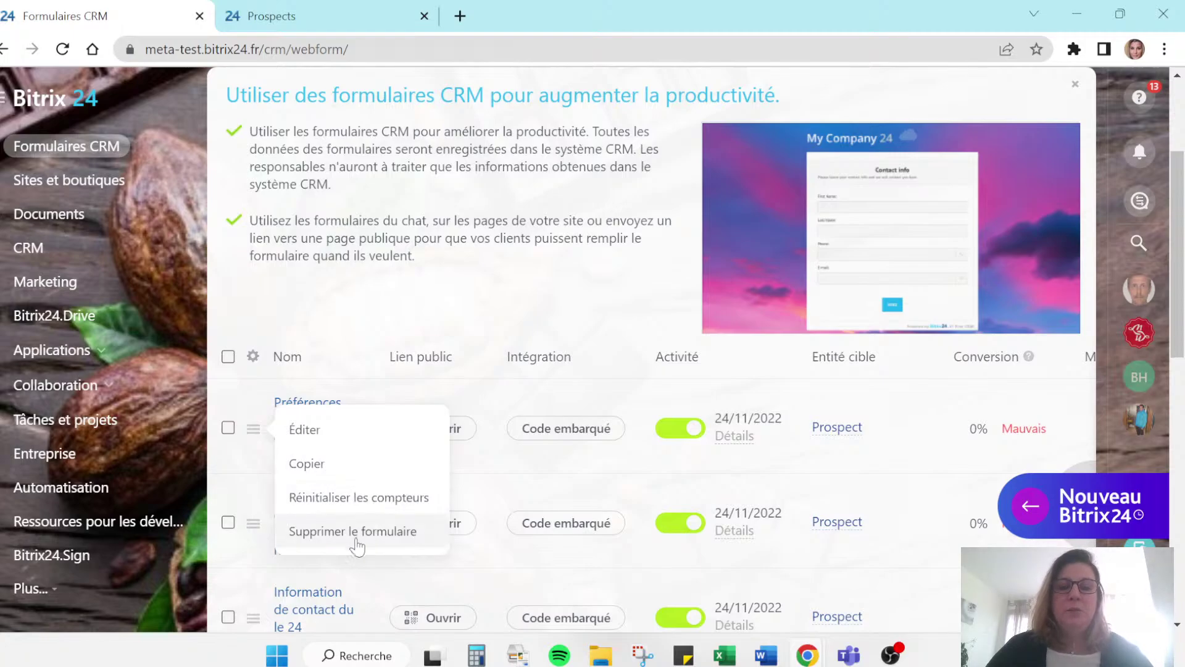
pyautogui.click(254, 432)
pyautogui.click(254, 432)
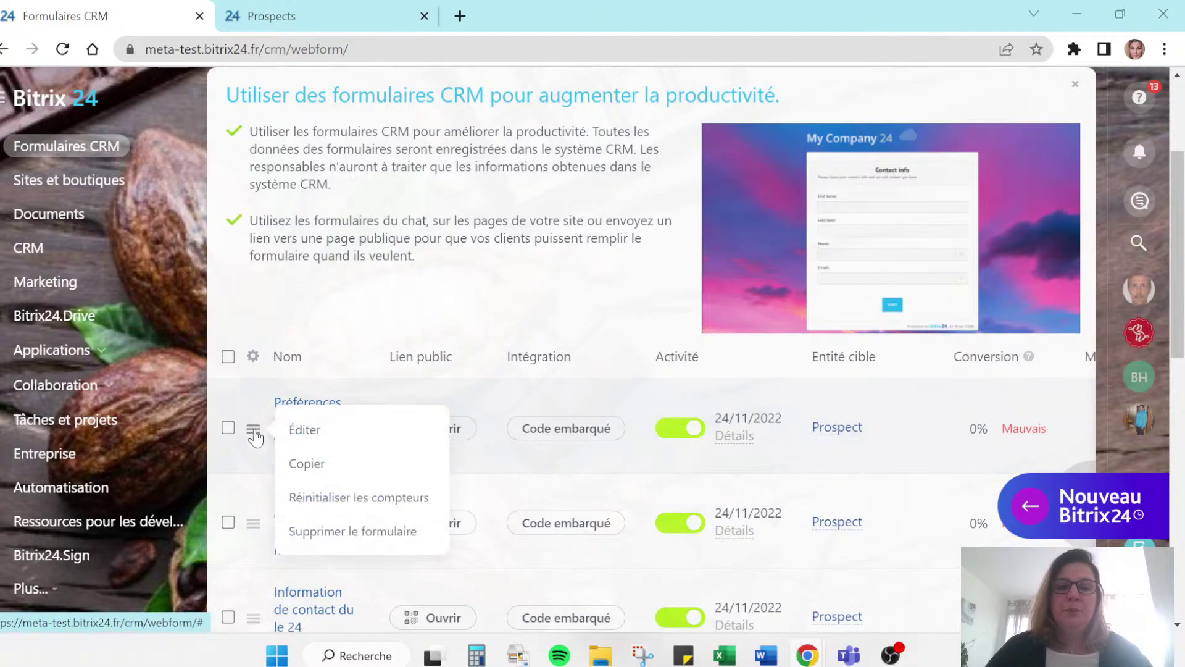
pyautogui.click(306, 432)
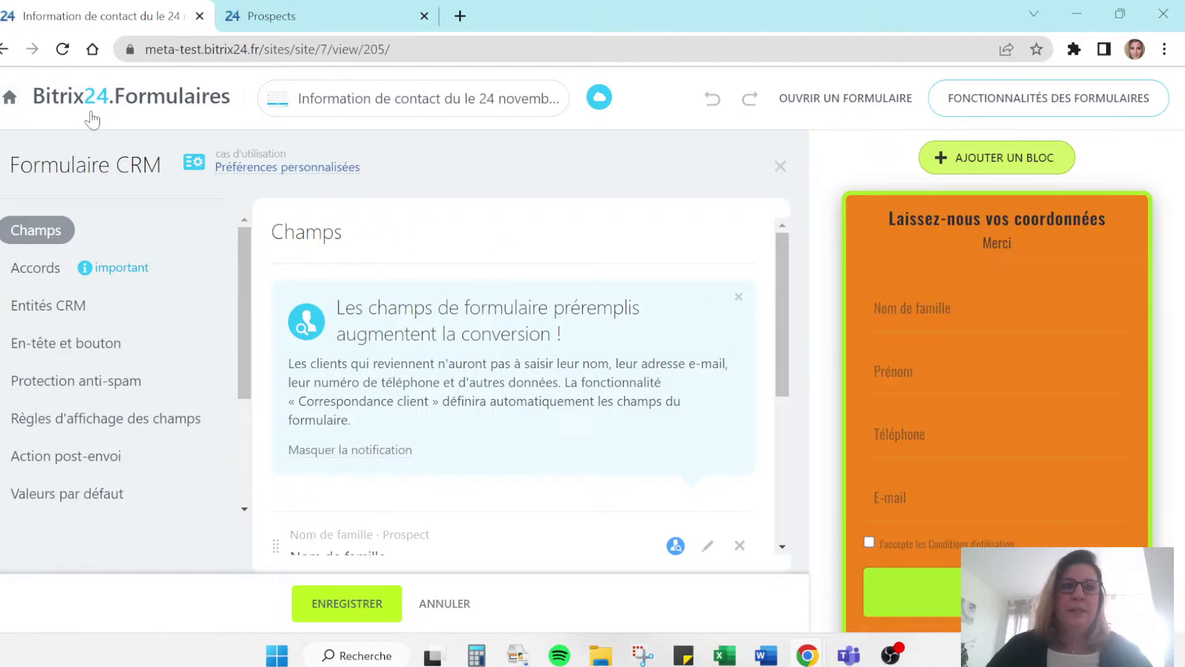
pyautogui.click(24, 100)
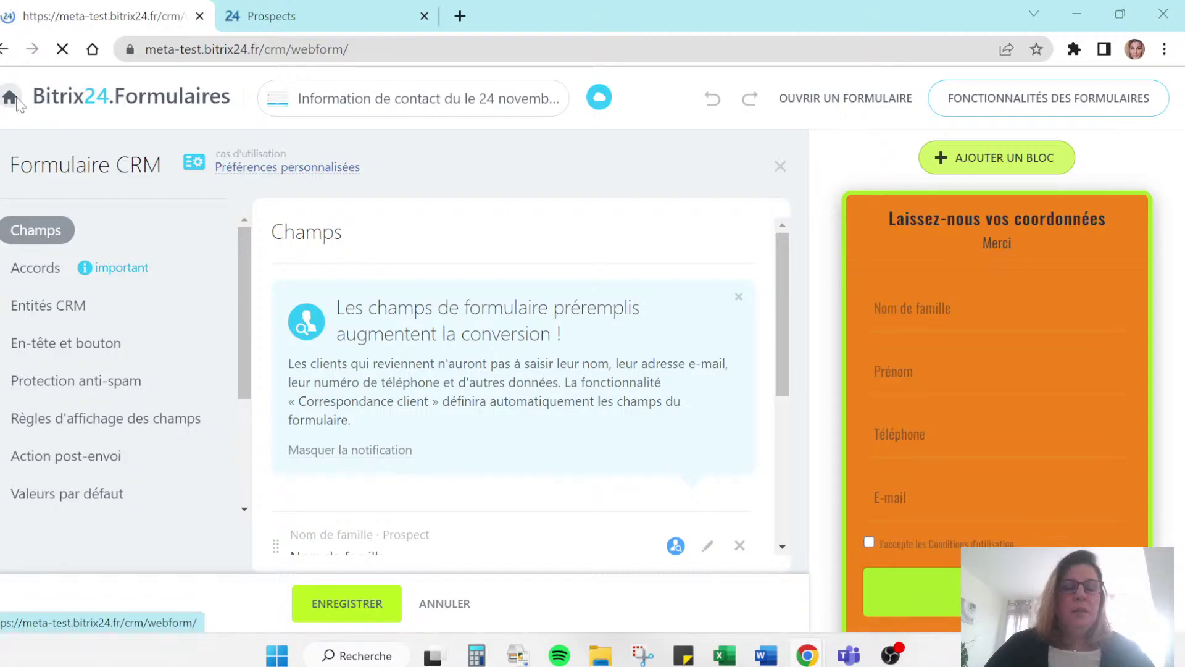
# - View the public link and QR code of "Préférences personnalisées du 24 novembre", and check its website embedding options
pyautogui.scroll(-3, 330, 495)
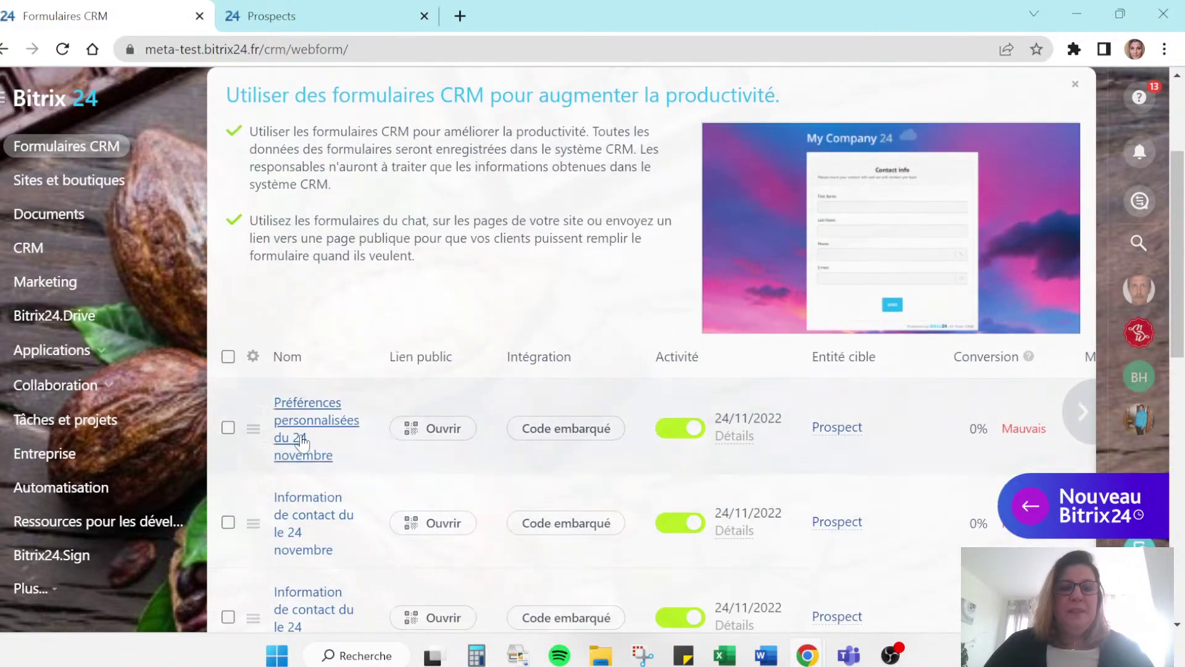
pyautogui.click(253, 428)
pyautogui.click(255, 438)
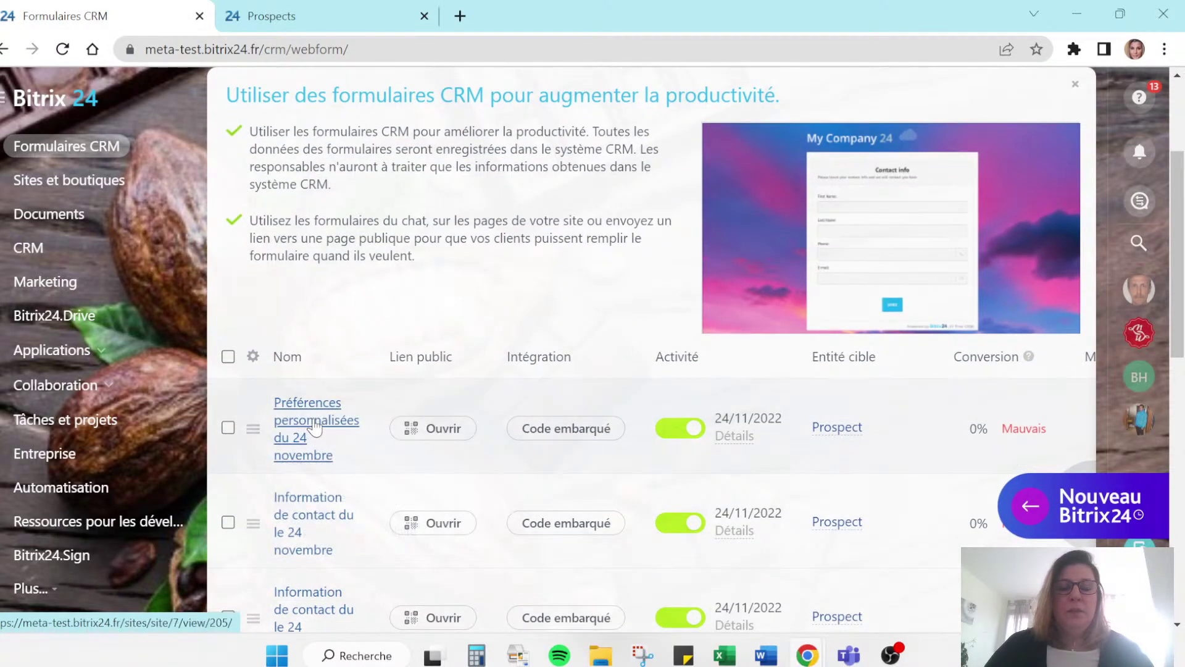
pyautogui.click(451, 430)
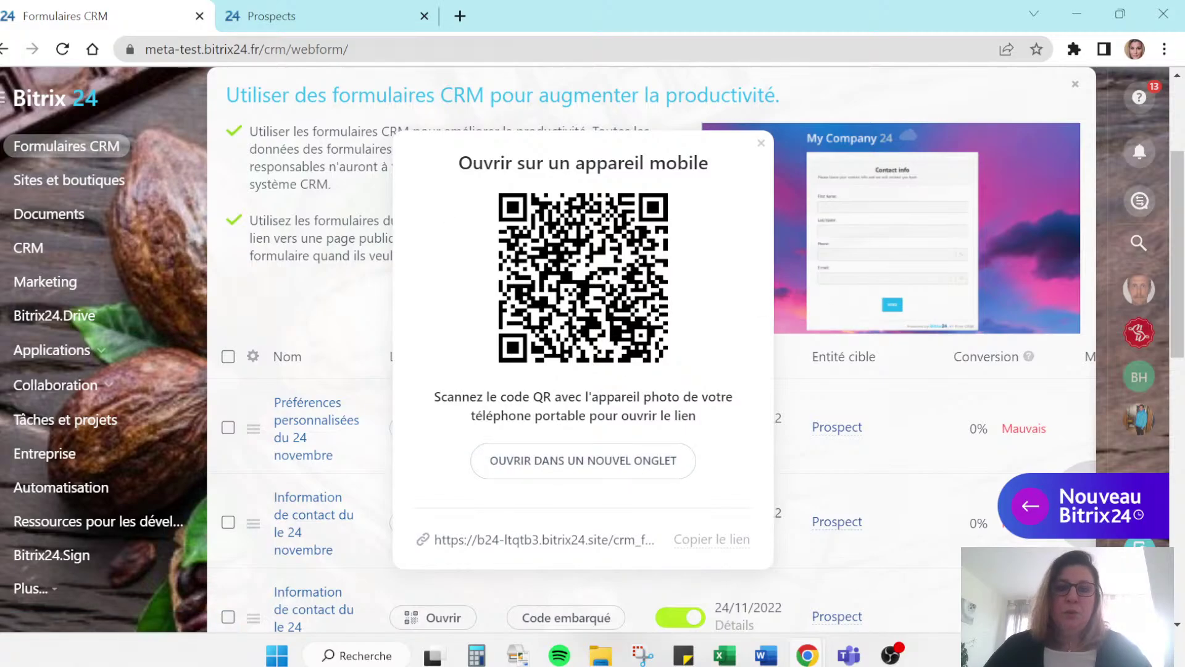
pyautogui.click(374, 460)
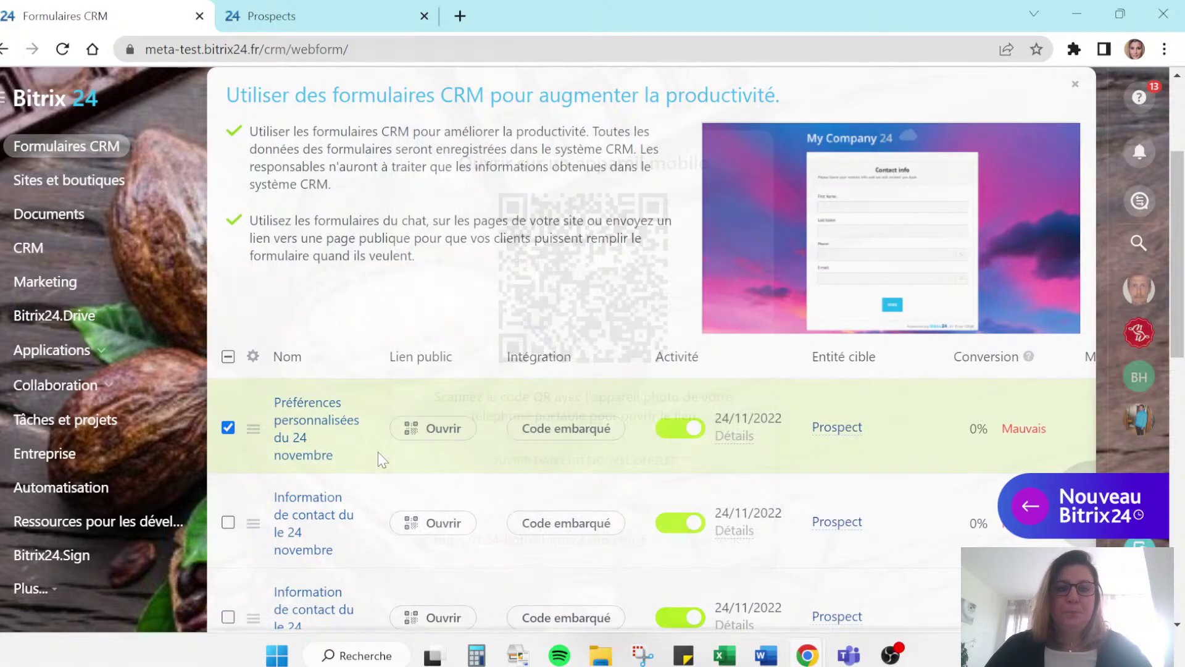
pyautogui.click(587, 432)
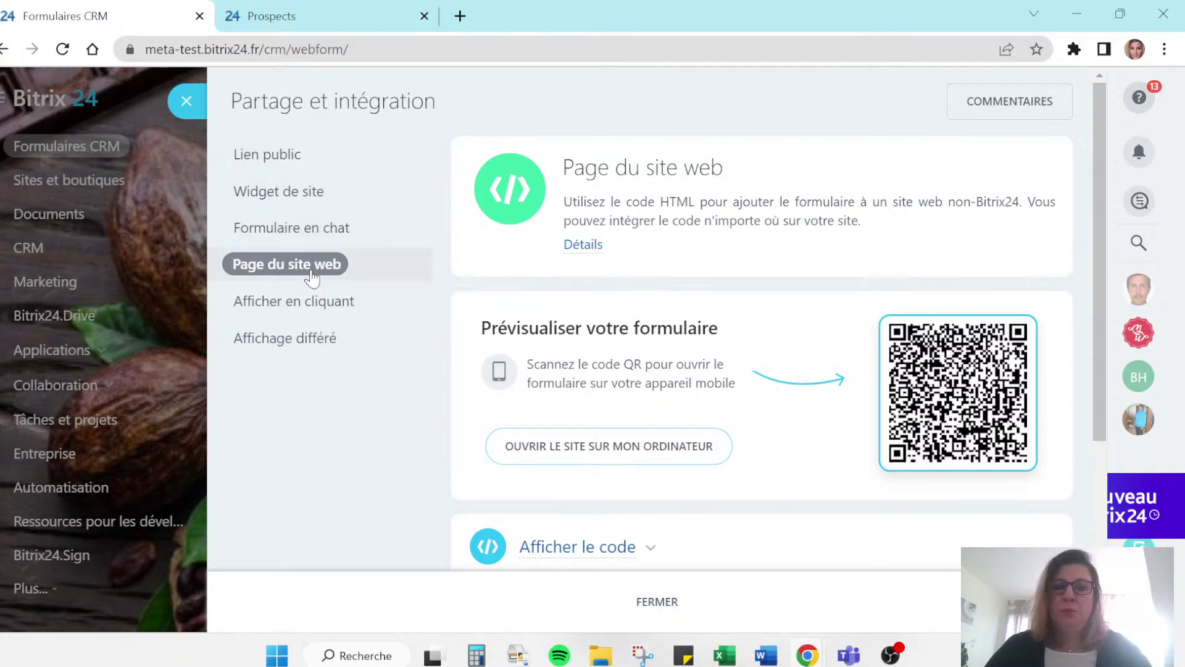
pyautogui.click(186, 102)
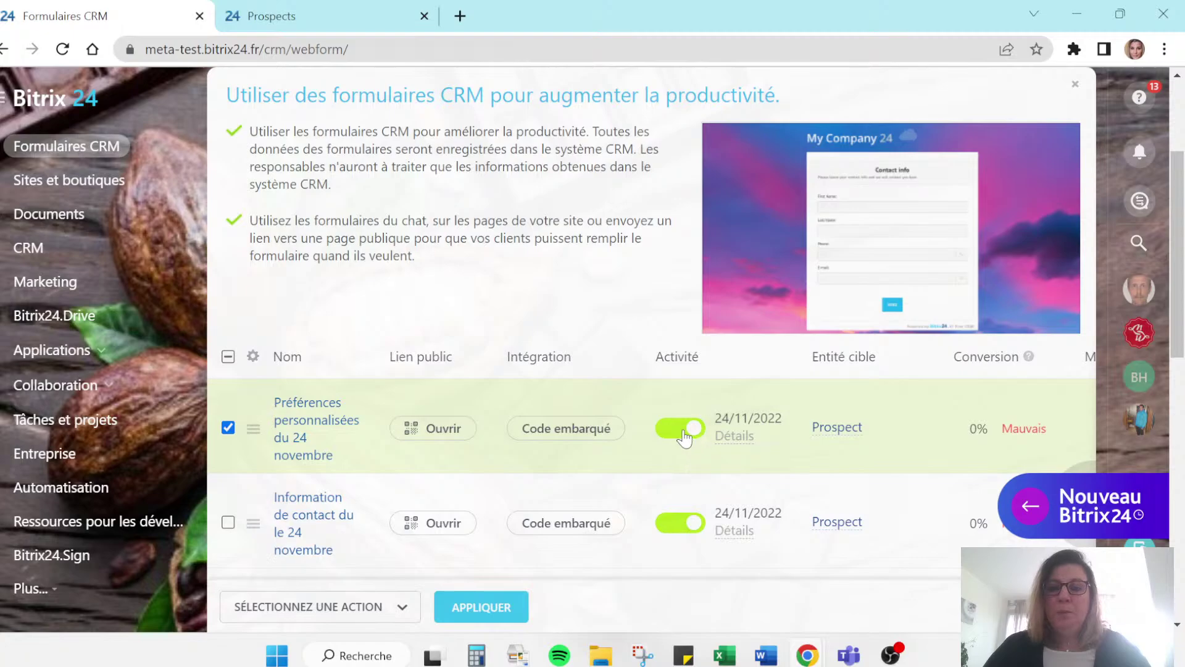
# - Deactivate the form "Préférences personnalisées du 24 novembre", view its activity details and activate it again
pyautogui.click(684, 435)
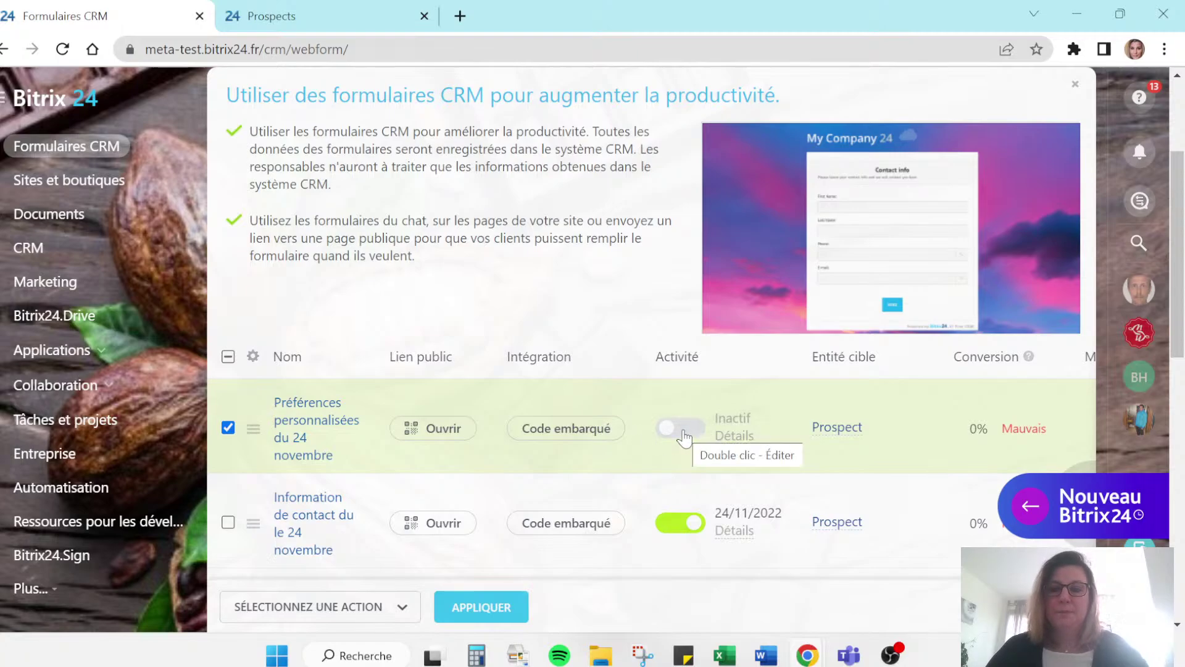
pyautogui.click(728, 439)
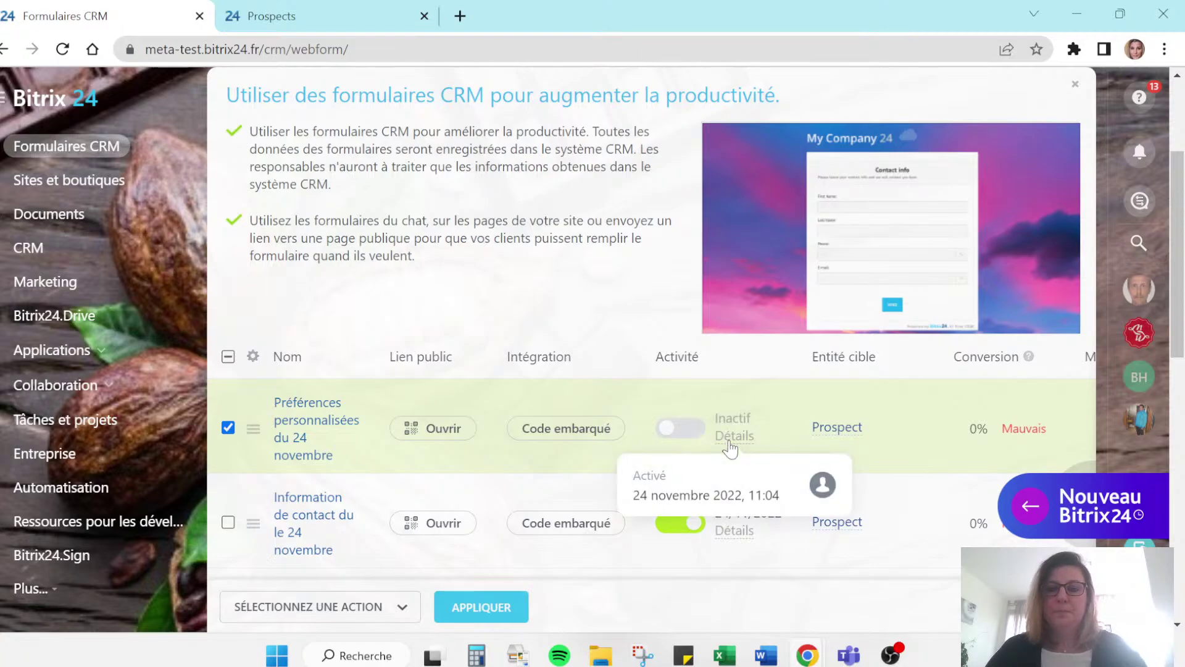
pyautogui.click(677, 429)
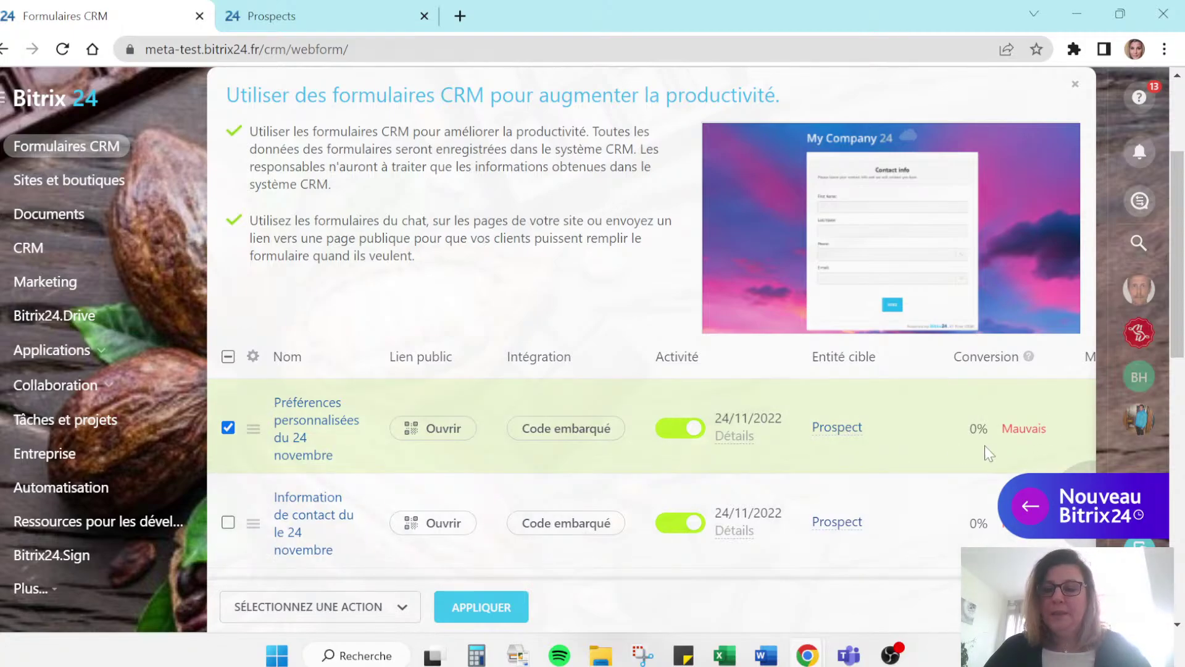
pyautogui.moveTo(1029, 358)
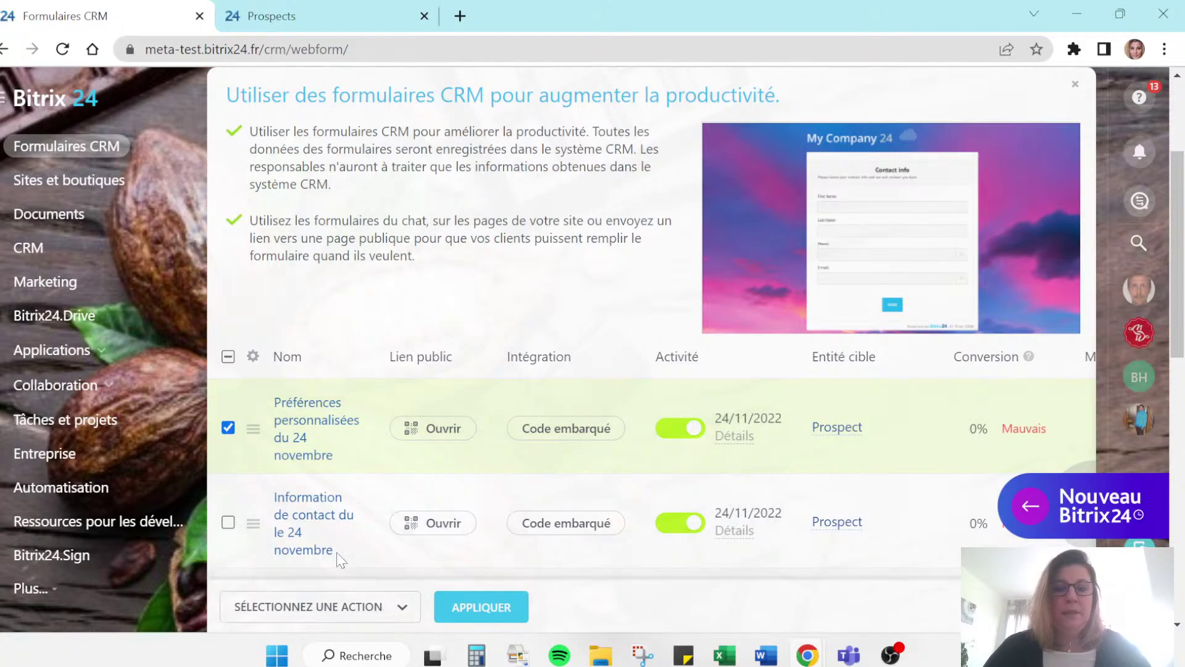
# - Review the bulk actions available for the selected form "Préférences personnalisées du 24 novembre" and deselect it
pyautogui.click(227, 428)
pyautogui.click(226, 428)
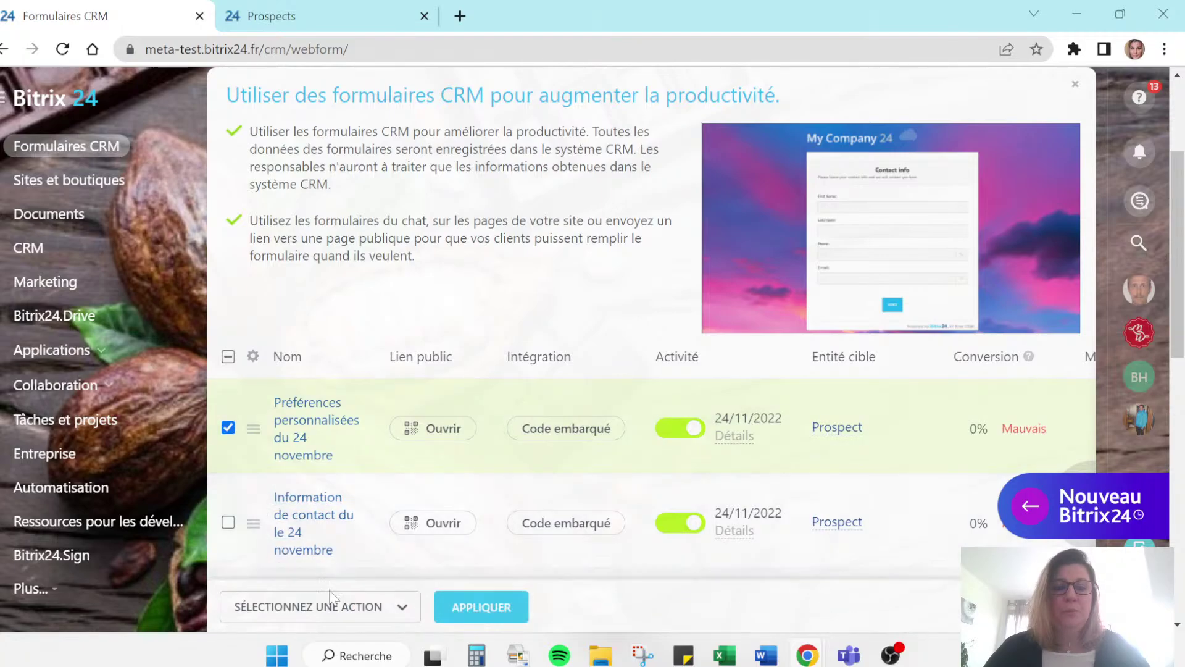
pyautogui.click(359, 618)
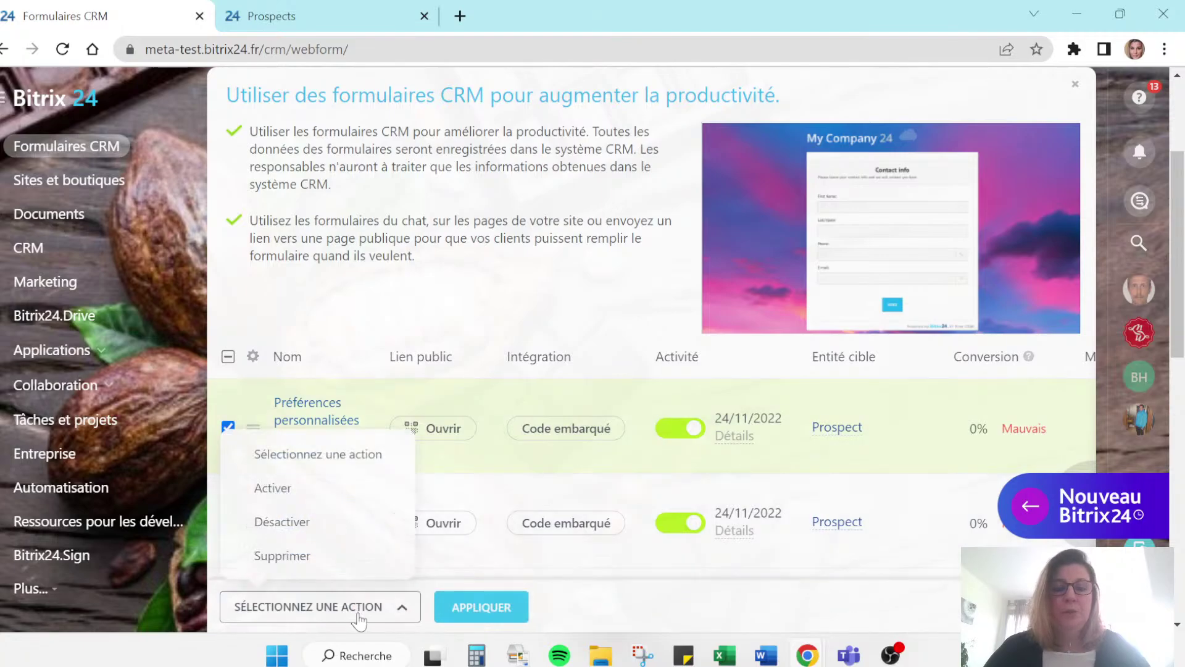
pyautogui.click(228, 428)
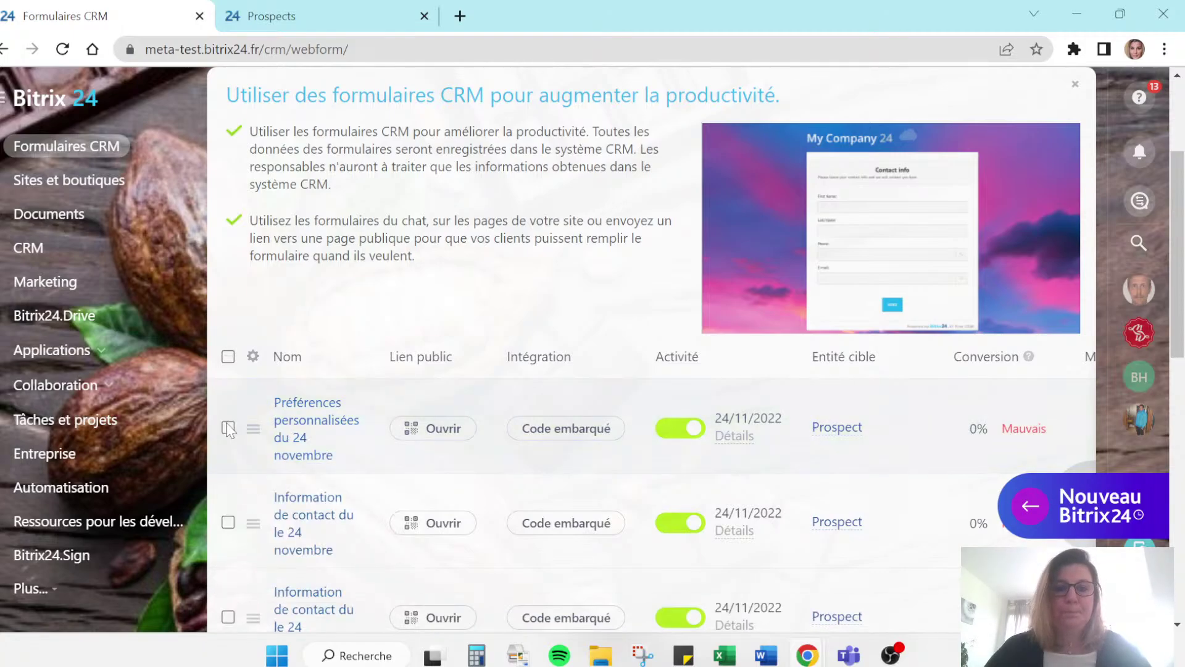
pyautogui.scroll(3, 545, 297)
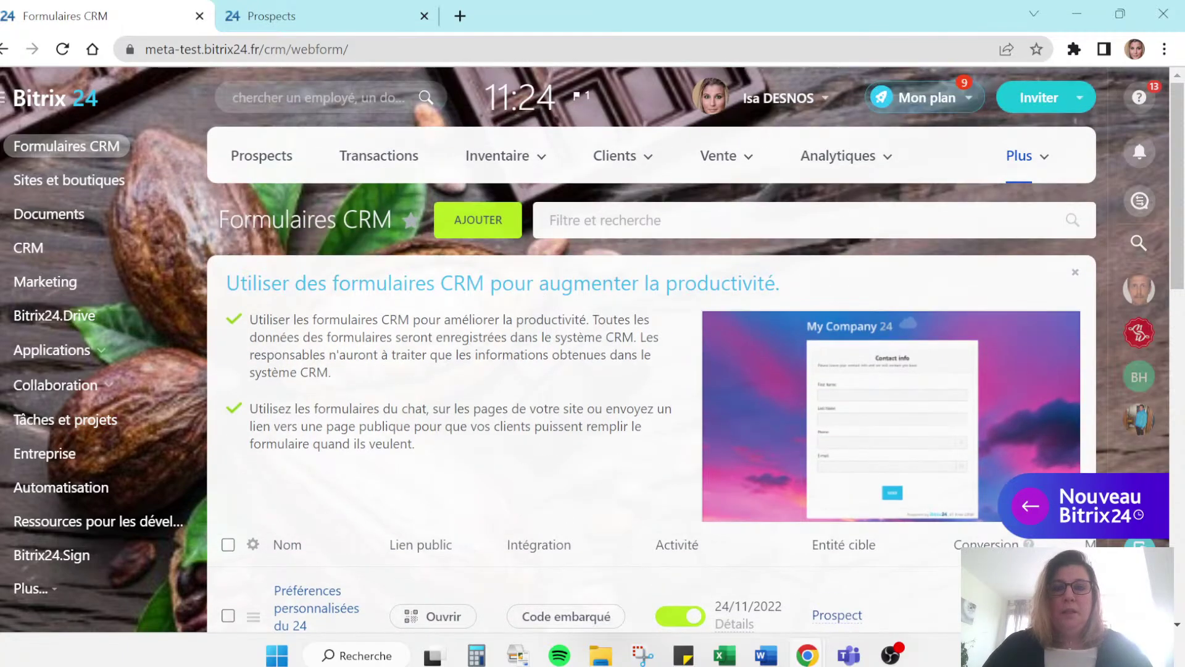